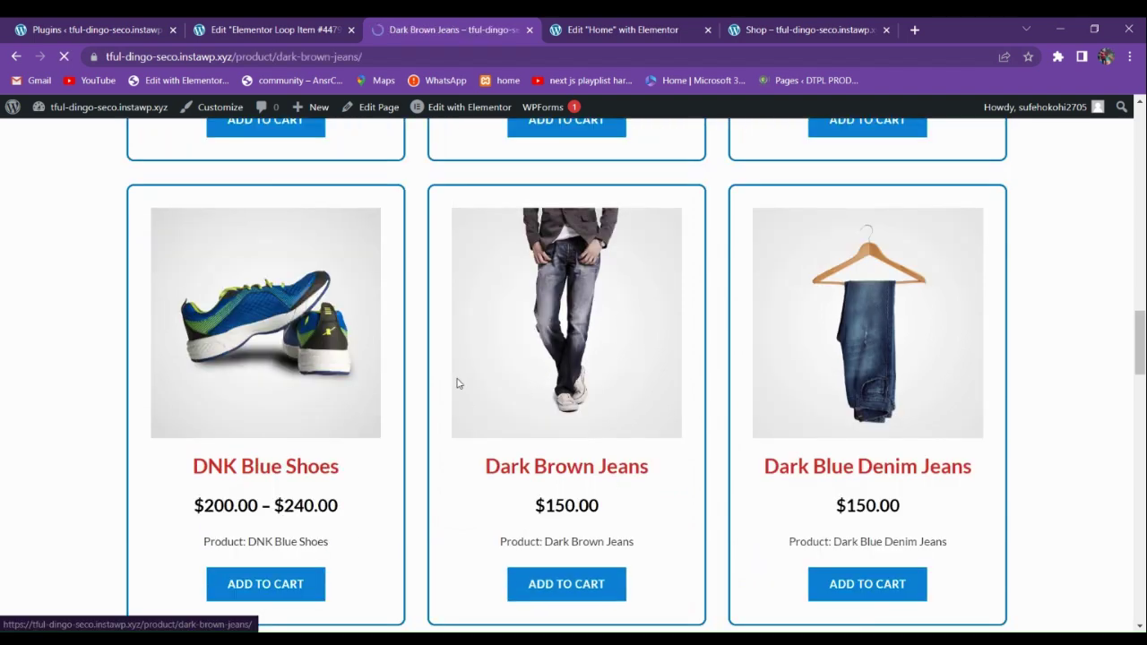
- Look over the Dark Brown Jeans product page and return to the site's home page
scroll(402, 385, "down", 3)
scroll(403, 385, "up", 3)
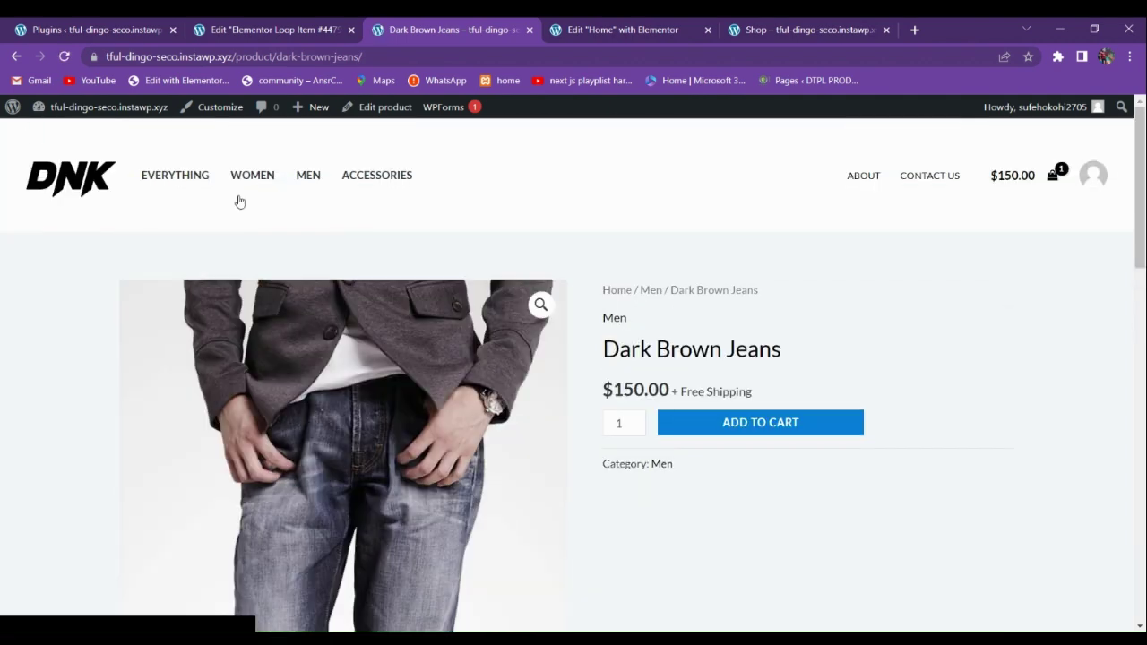
left_click_drag(244, 56, 707, 96)
key("BackSpace")
key("Return")
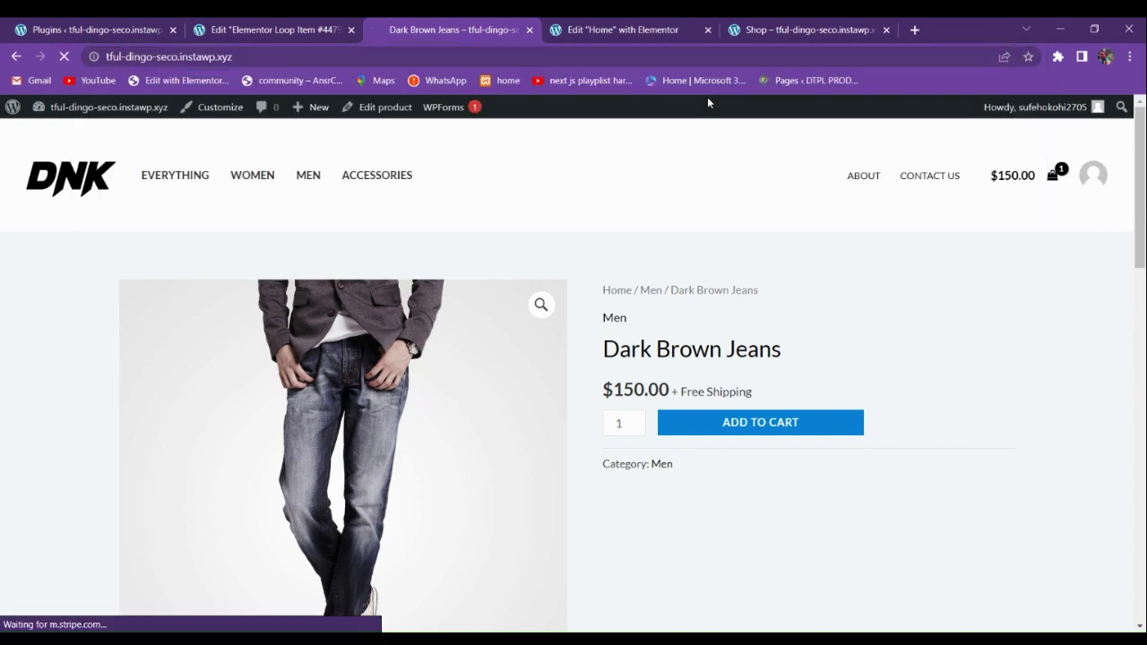
- Browse the home page's loop grid and use Add to Cart on the DNK Blue Shoes card
scroll(322, 403, "down", 10)
scroll(317, 396, "down", 1)
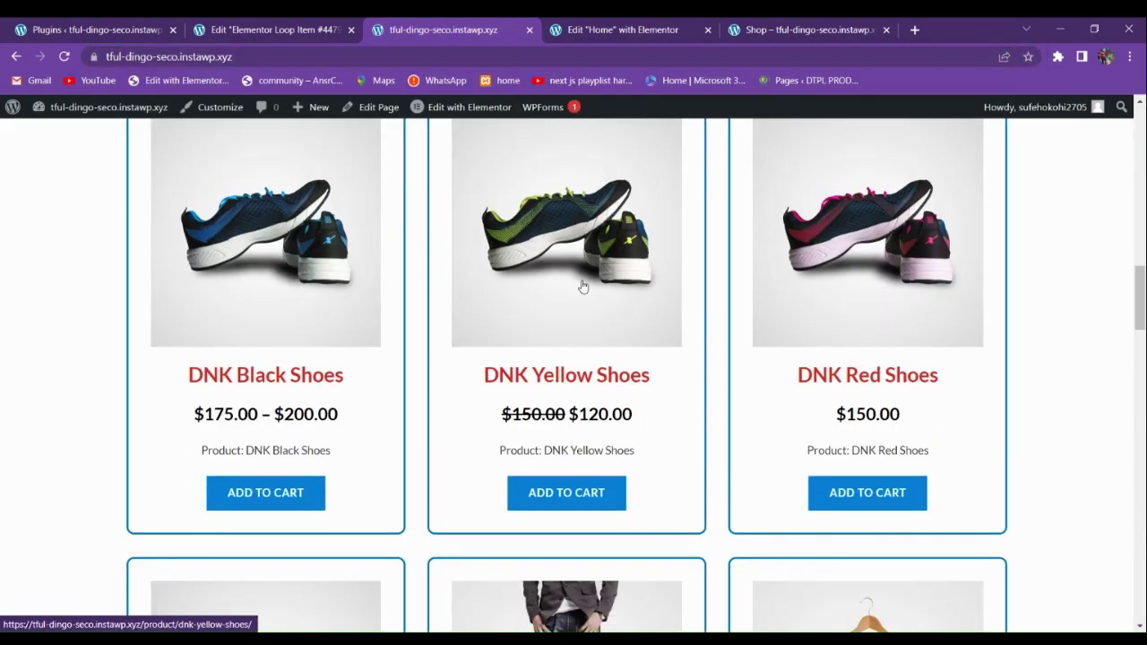
scroll(583, 287, "down", 4)
scroll(279, 428, "down", 1)
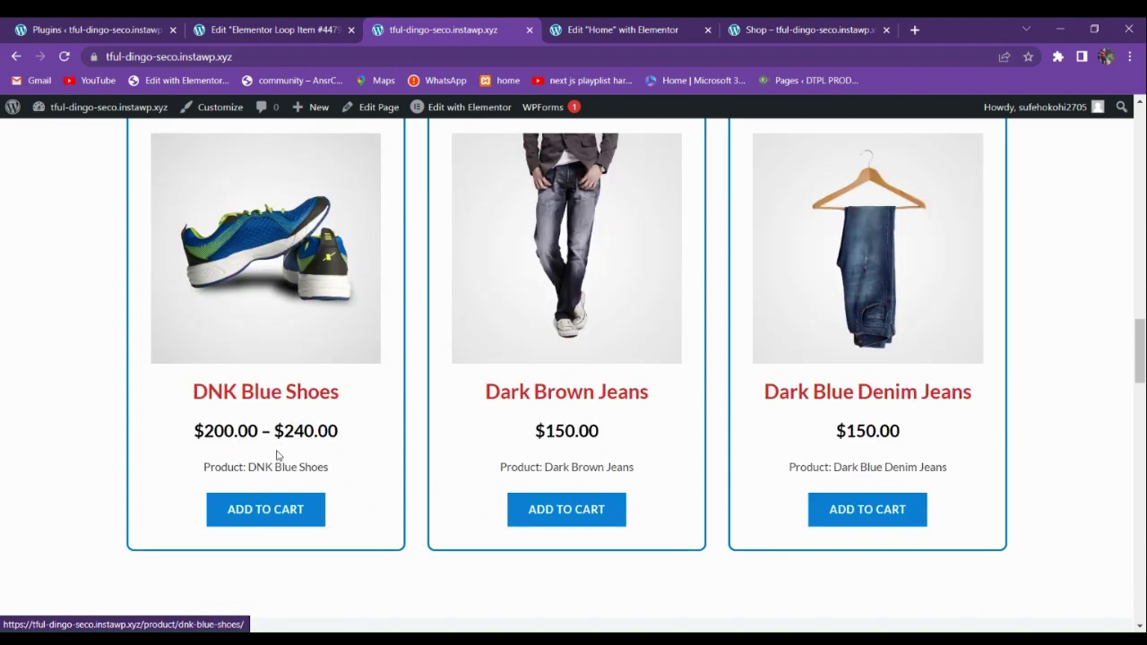
left_click(266, 508)
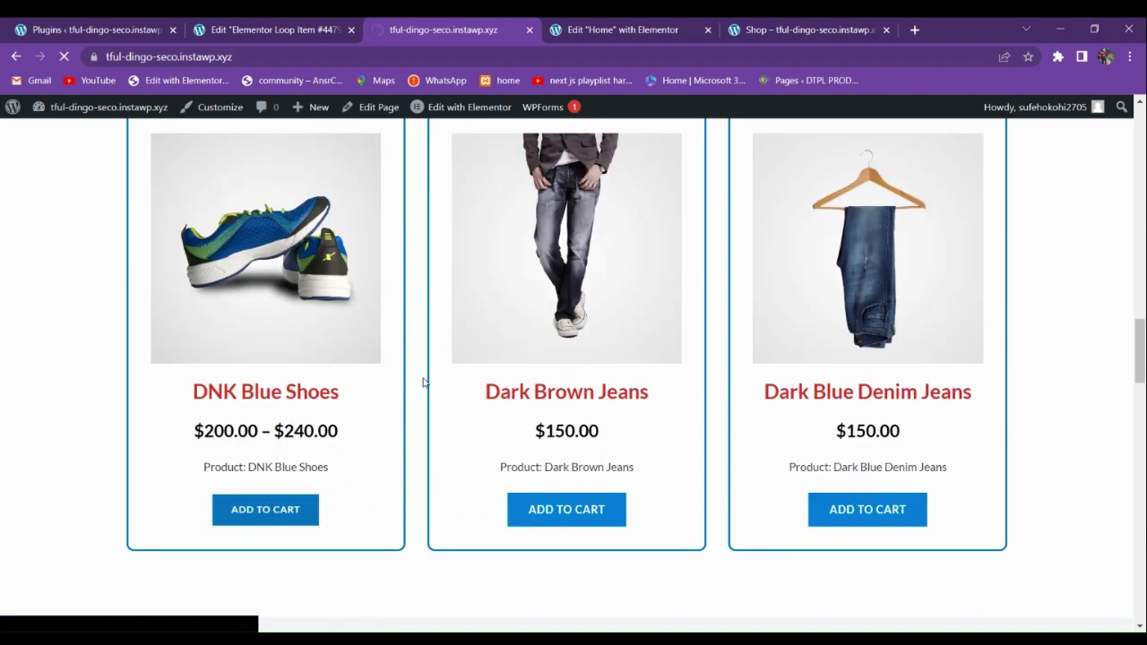
- Examine the DNK Blue Shoes product page and return to the site's home page
scroll(448, 381, "down", 2)
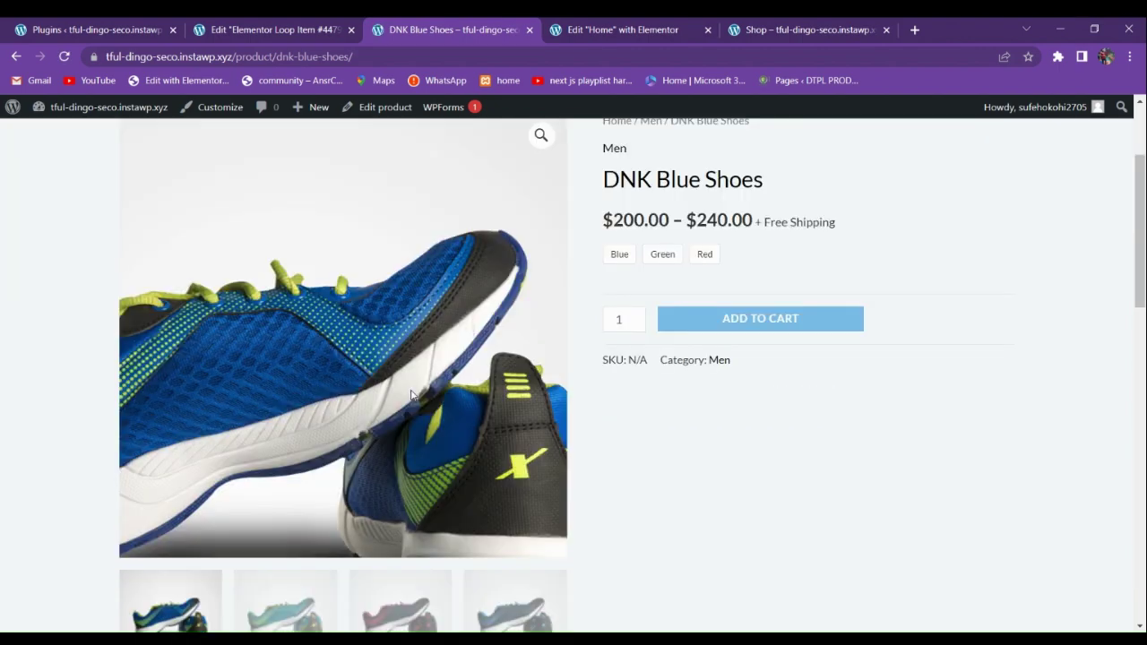
scroll(493, 377, "up", 2)
scroll(564, 369, "down", 3)
scroll(556, 345, "up", 3)
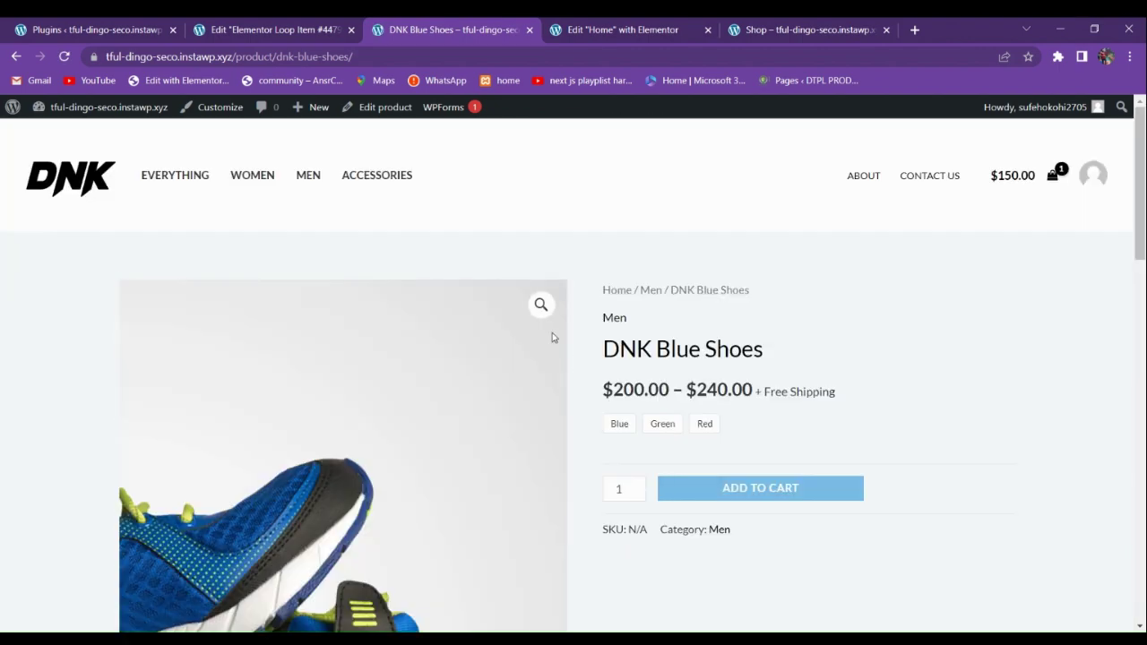
left_click_drag(238, 57, 706, 99)
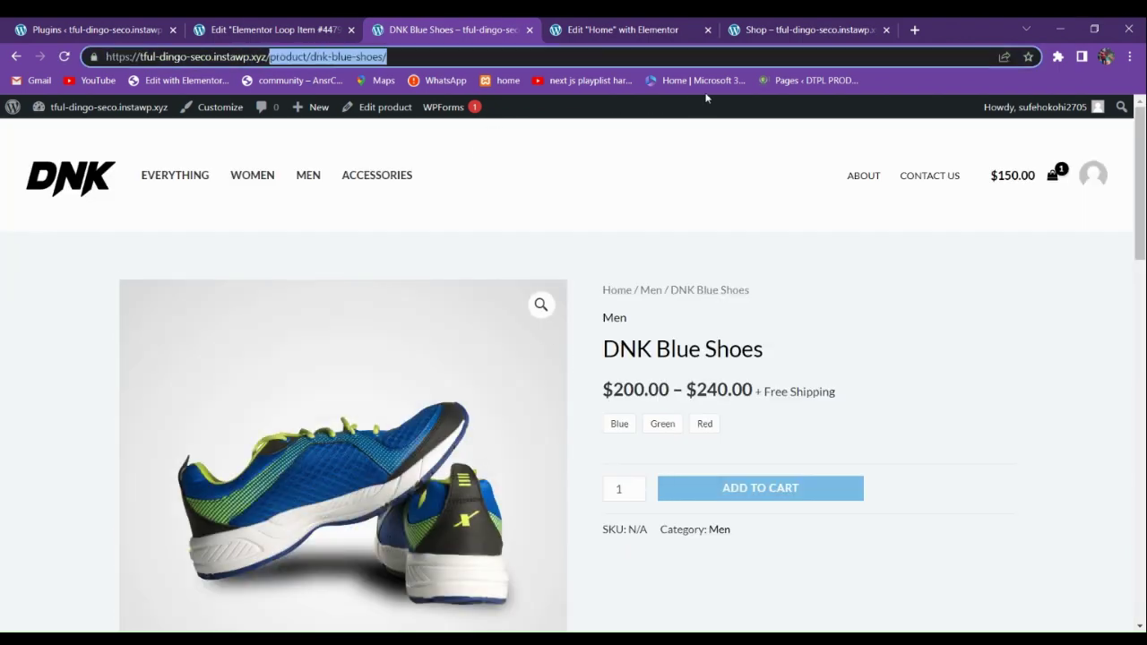
key("BackSpace")
key("Return")
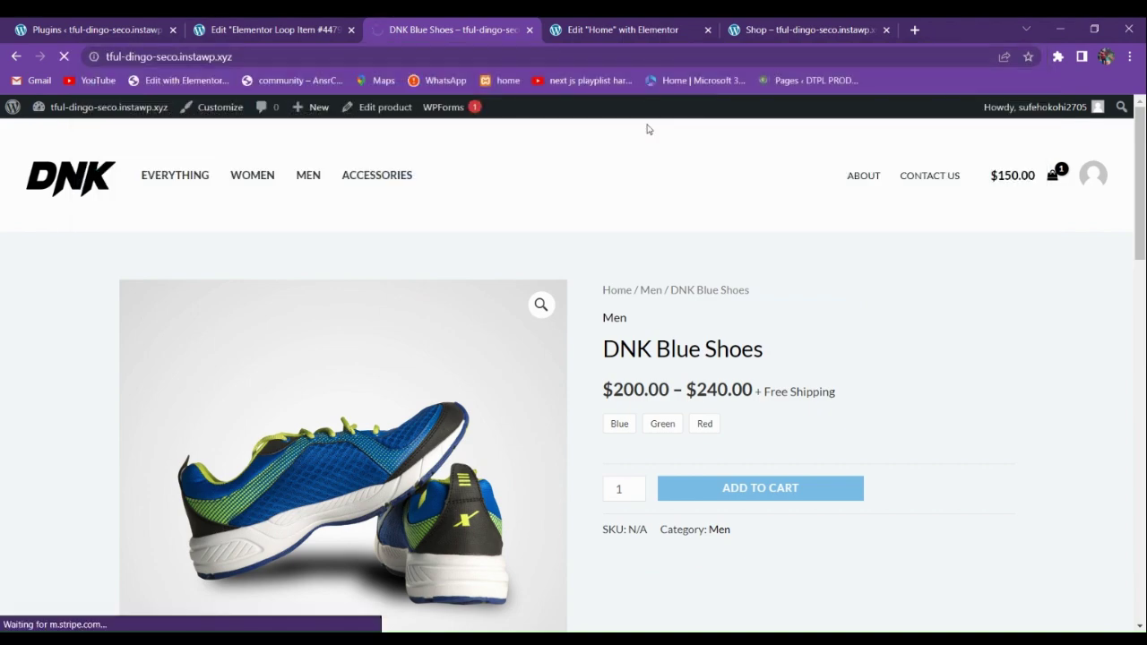
- Review the product cards in the home page's loop grid
scroll(365, 410, "down", 10)
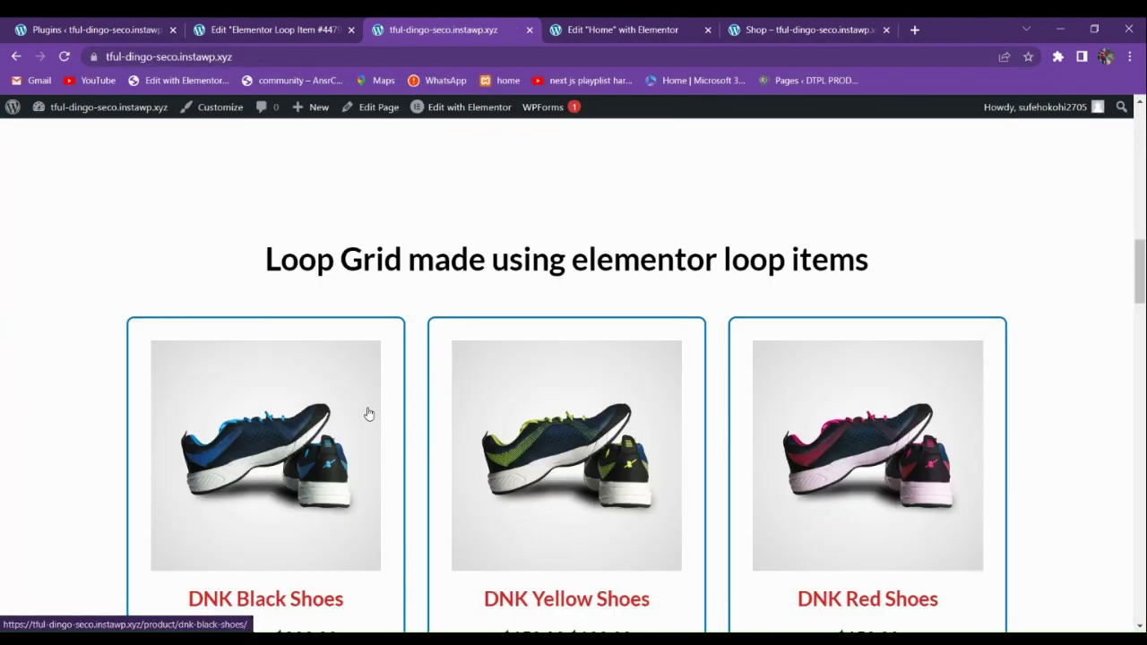
scroll(367, 414, "down", 5)
scroll(840, 357, "up", 2)
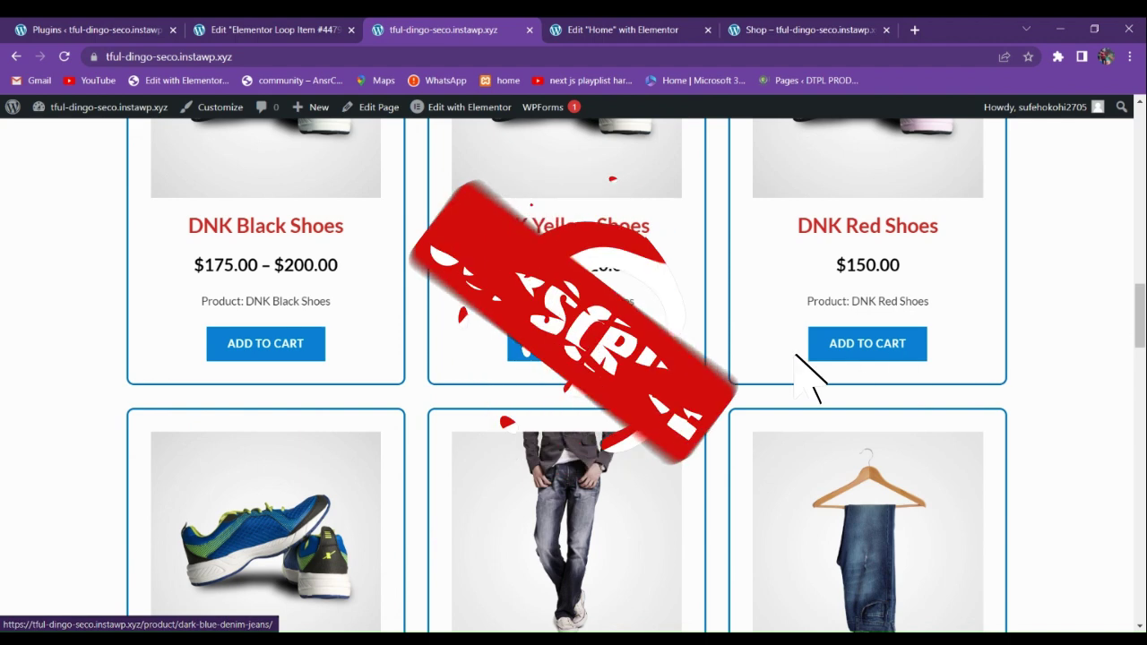
scroll(404, 396, "down", 4)
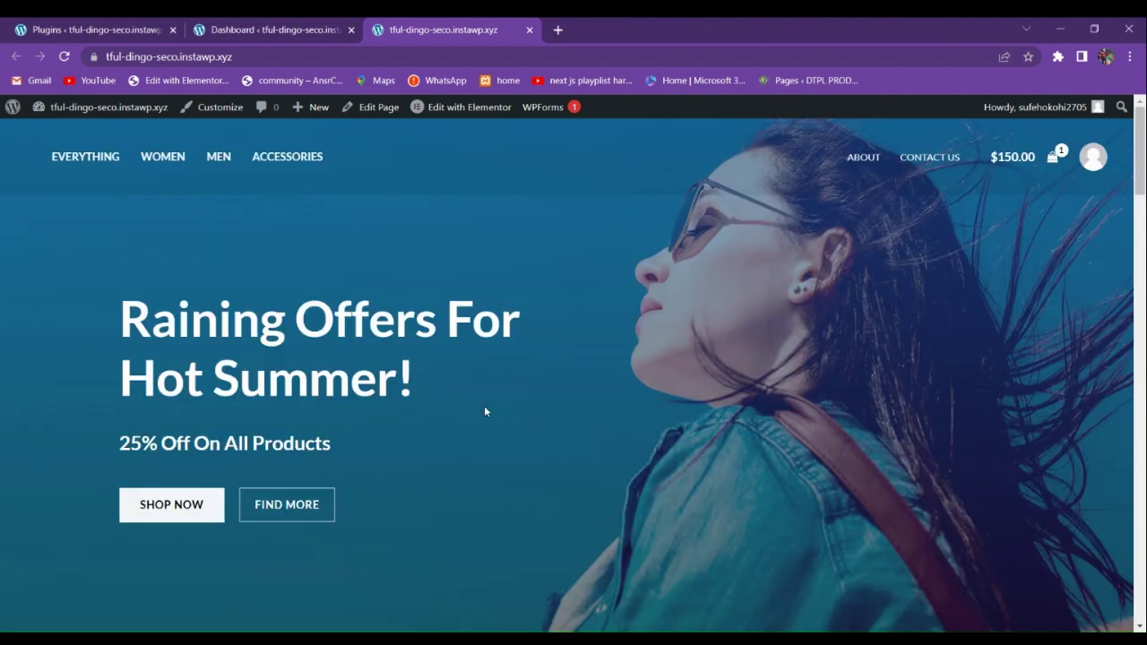
- Open the Everything store page from the home page and look over its product listing
scroll(484, 412, "down", 4)
scroll(456, 404, "up", 4)
left_click(101, 160)
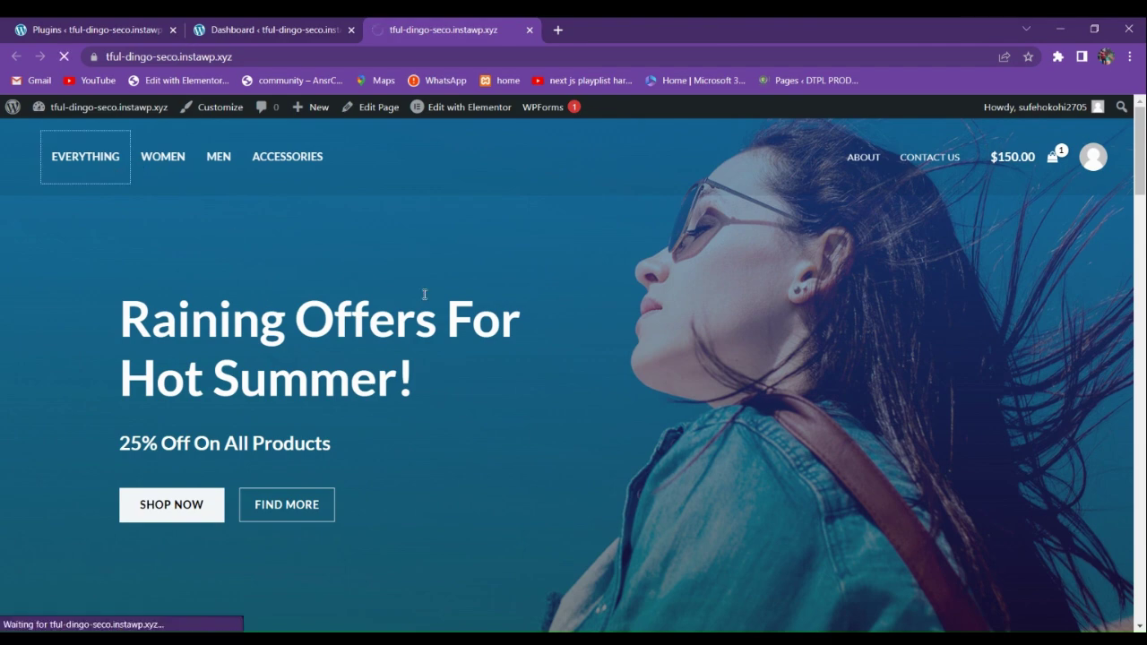
scroll(380, 320, "down", 4)
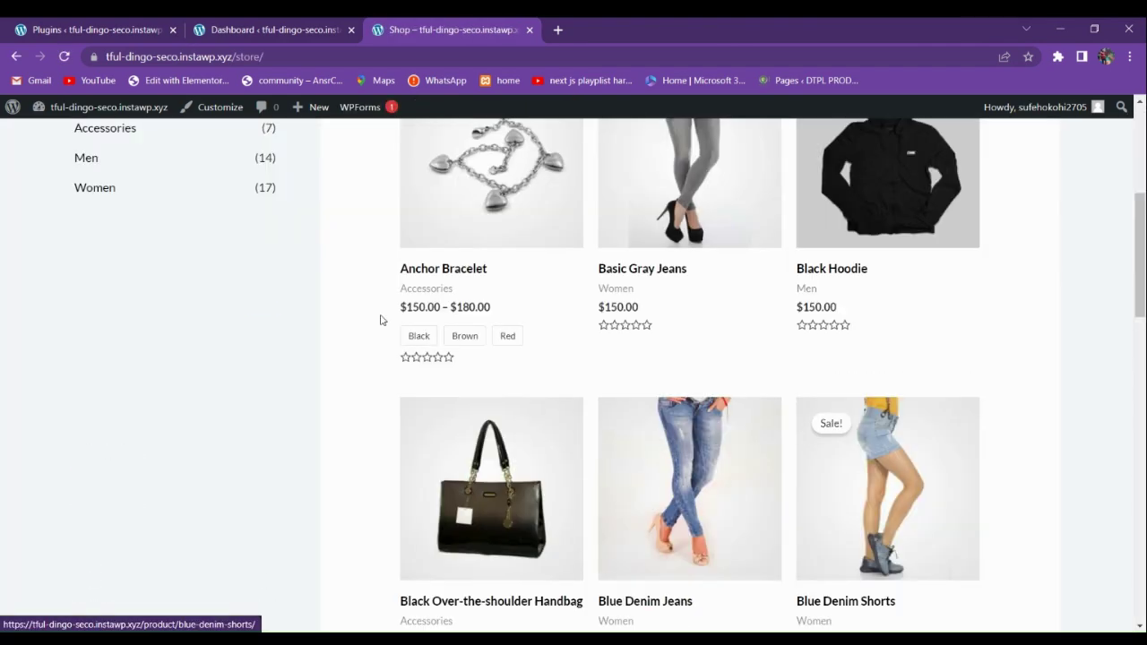
scroll(537, 428, "up", 4)
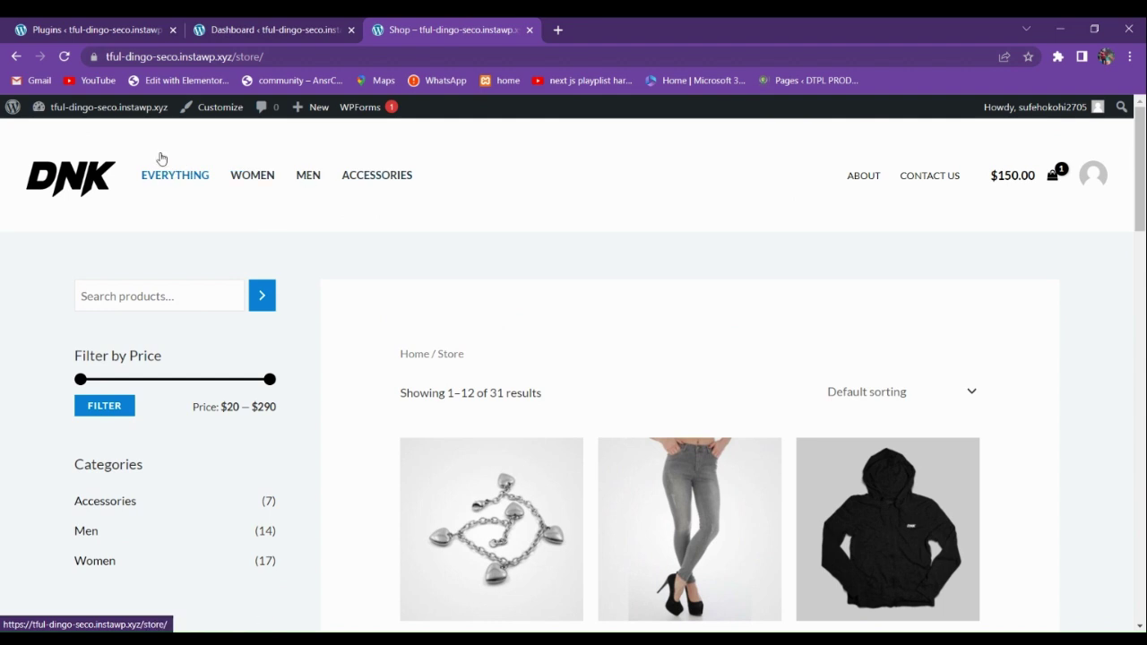
- Open the site's home page from the dashboard in a separate tab placed before the Shop tab, and look through it
left_click(269, 30)
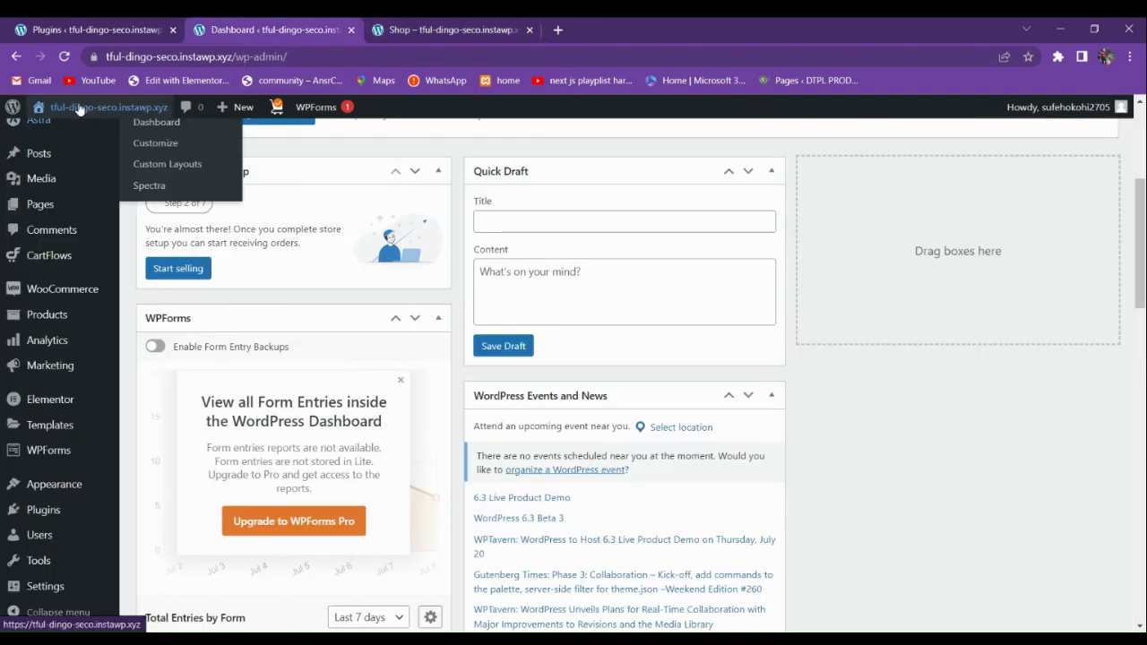
mouse_move(89, 108)
right_click(49, 135)
left_click(94, 144)
left_click_drag(583, 30, 485, 21)
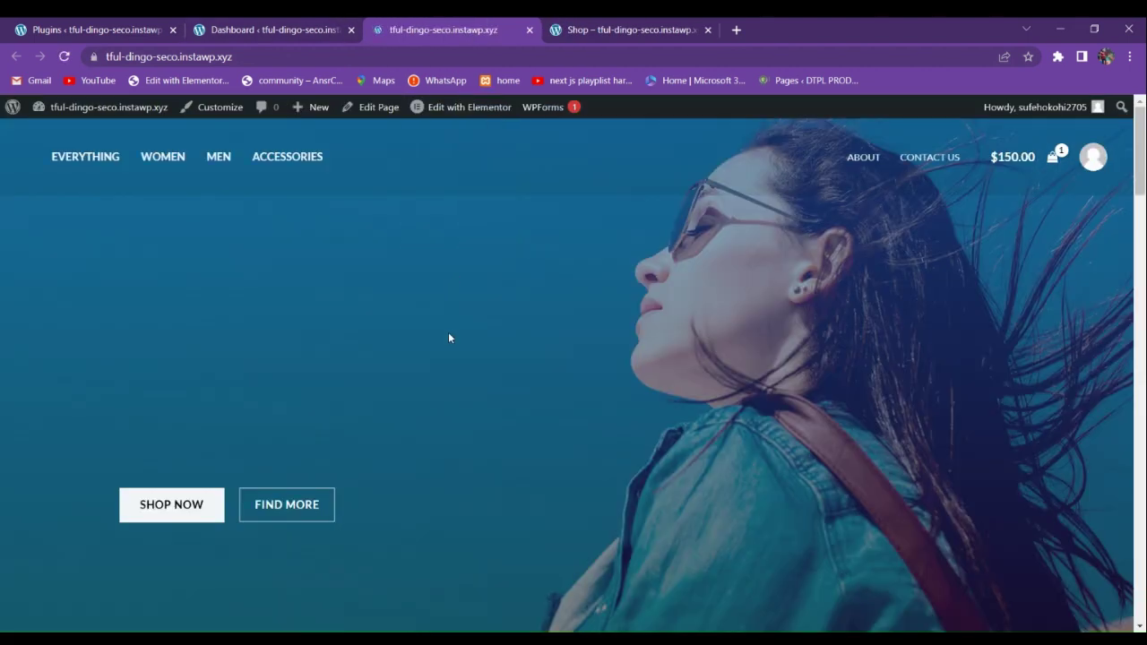
scroll(448, 332, "down", 10)
scroll(443, 363, "up", 10)
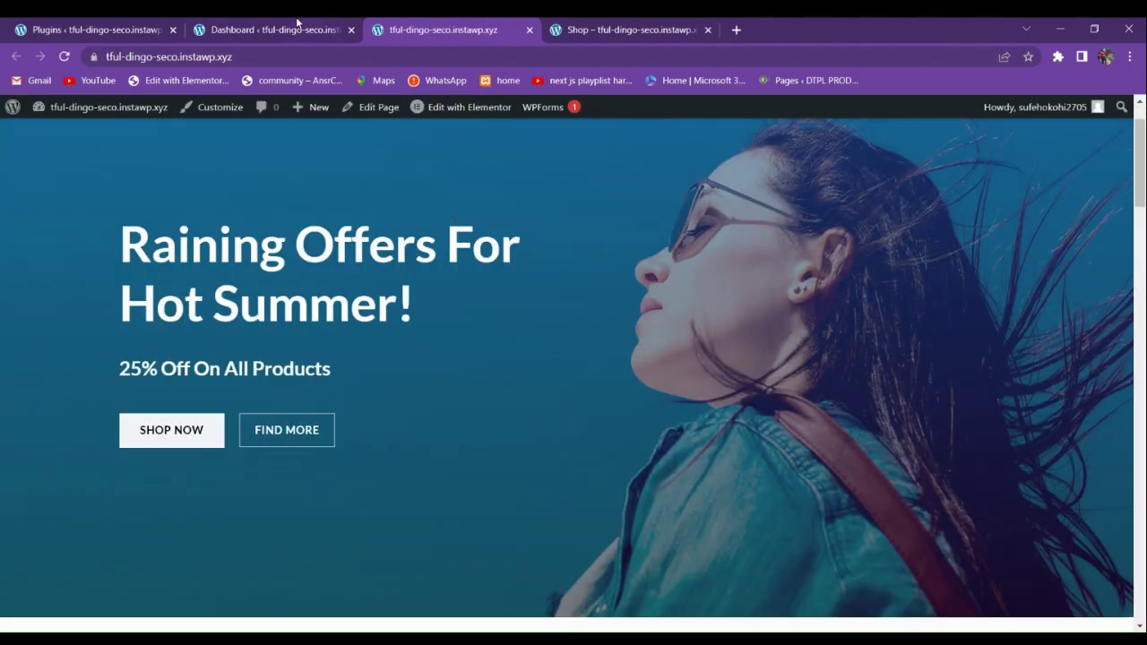
- Open Elementor's Theme Builder from the WordPress dashboard and look over the available site parts
left_click(269, 29)
scroll(46, 381, "down", 3)
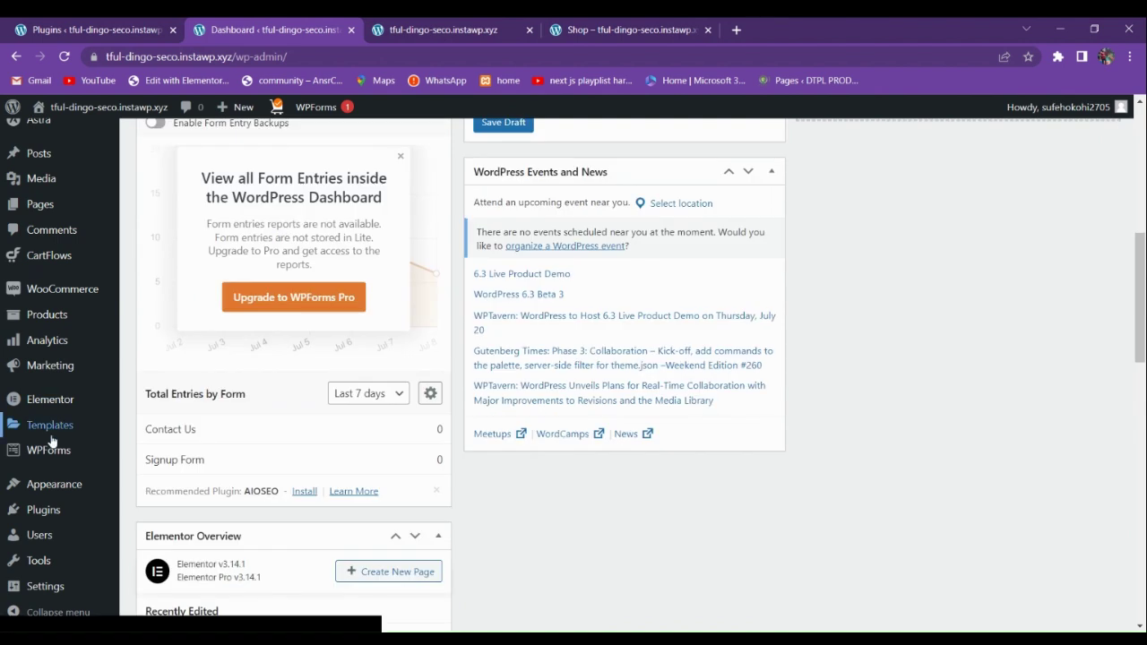
mouse_move(53, 408)
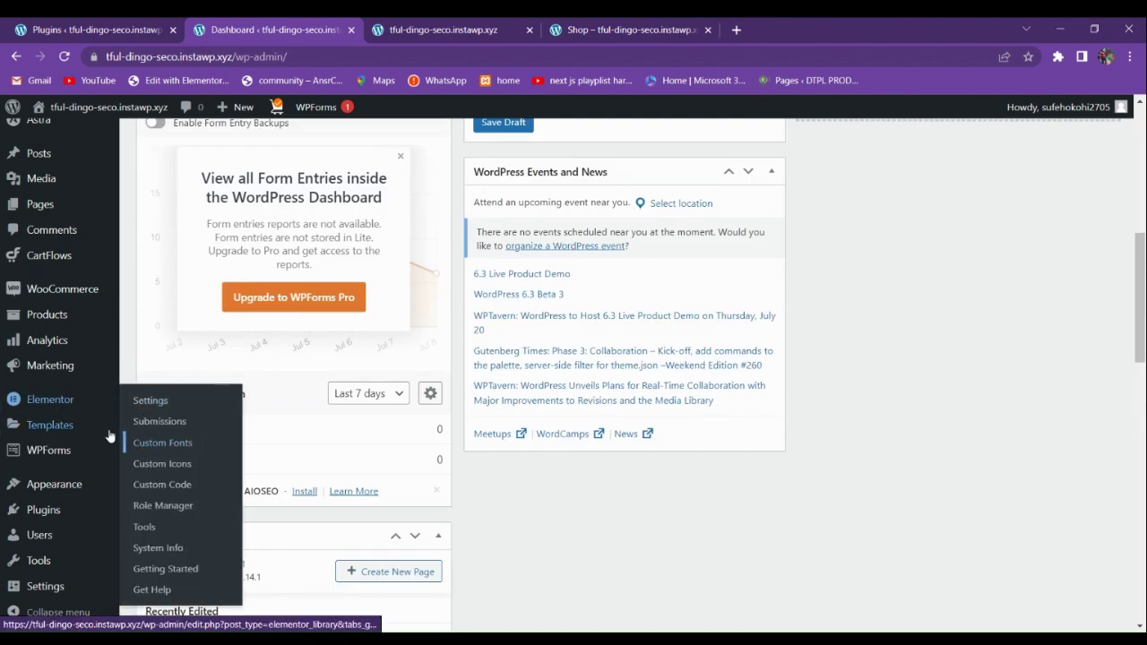
mouse_move(43, 438)
left_click(224, 466)
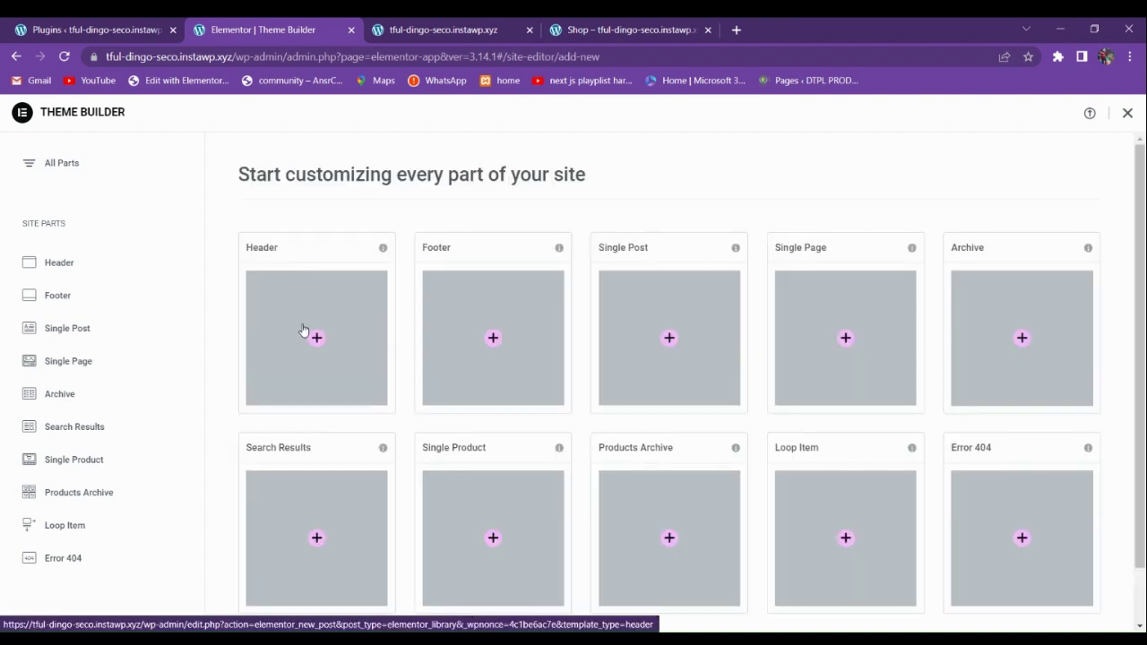
scroll(645, 402, "down", 1)
scroll(632, 402, "up", 1)
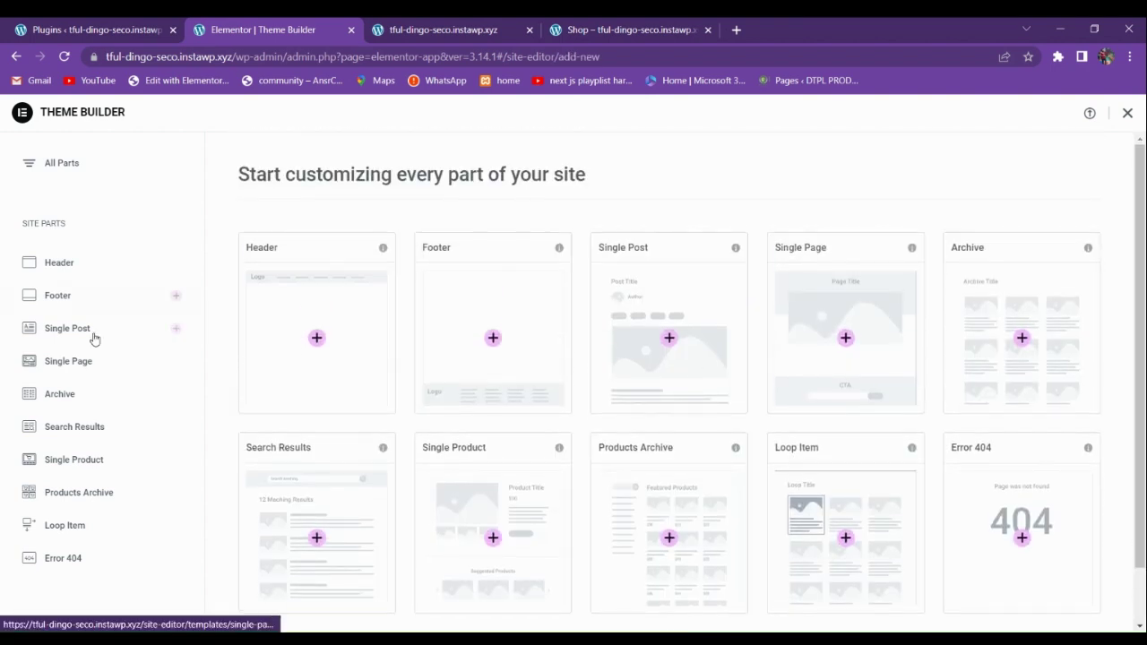
- Create a new Loop Item template and dismiss the What's New announcements in the editor
left_click(83, 532)
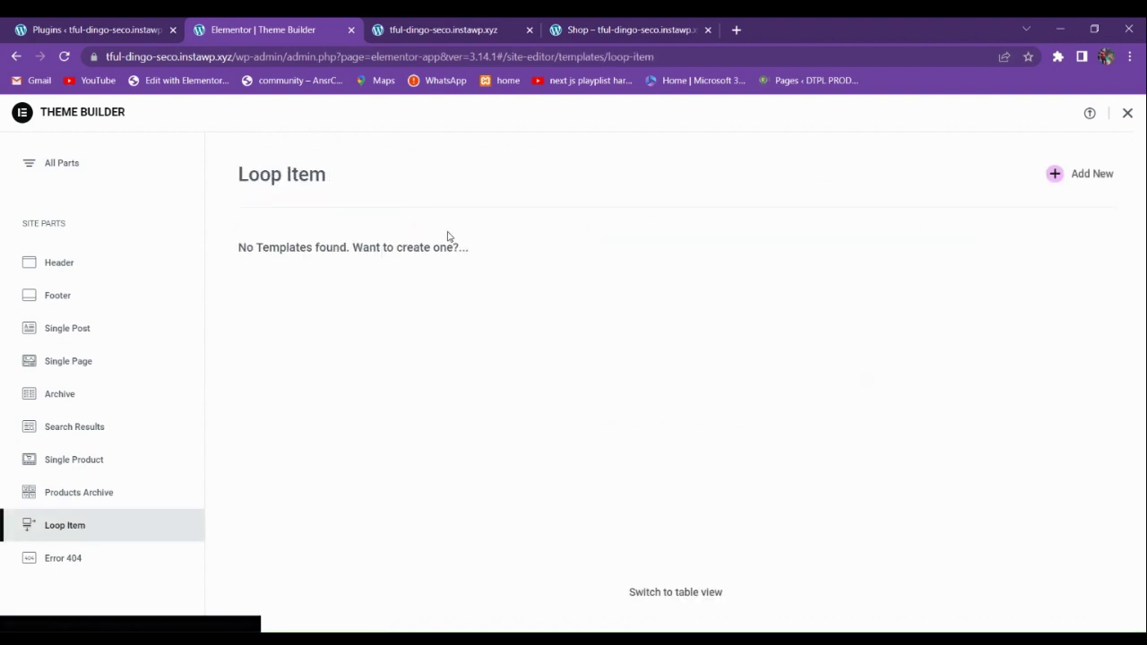
left_click(1055, 175)
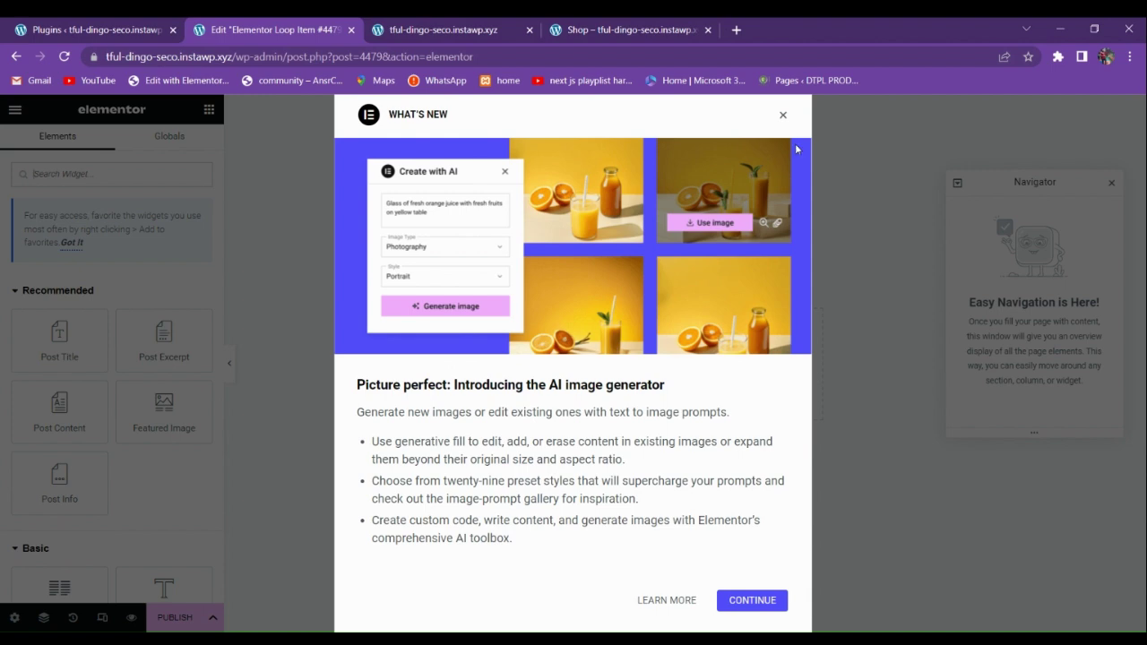
left_click(783, 117)
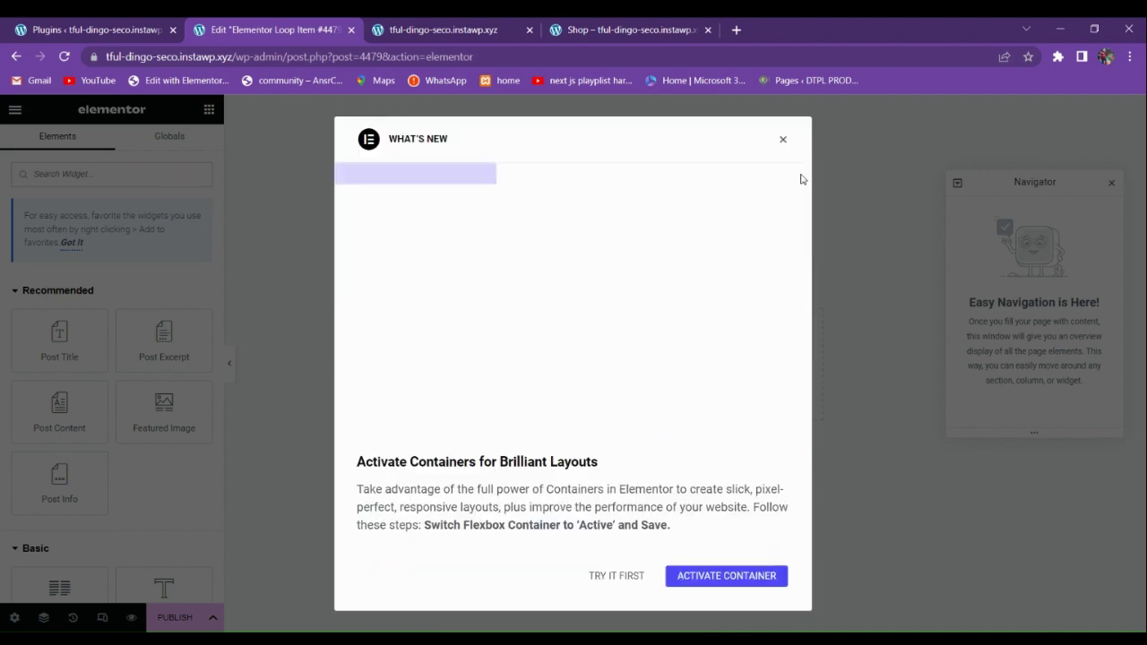
left_click(783, 141)
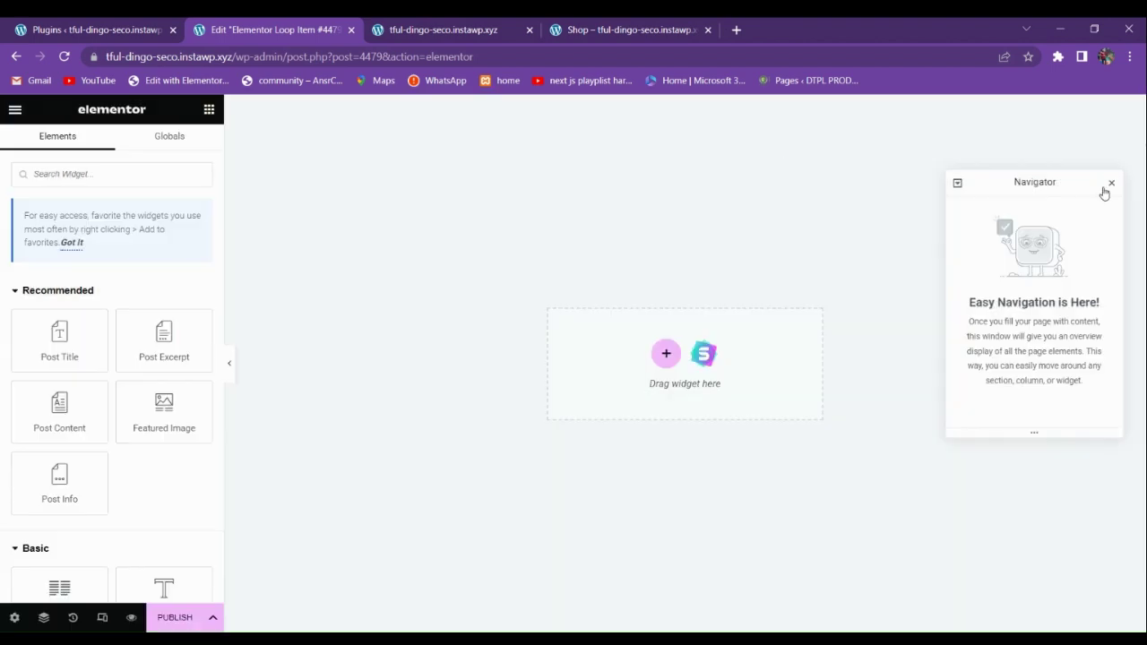
- Add a single-column section to the empty loop item template
left_click_drag(1060, 191, 1062, 194)
left_click(667, 354)
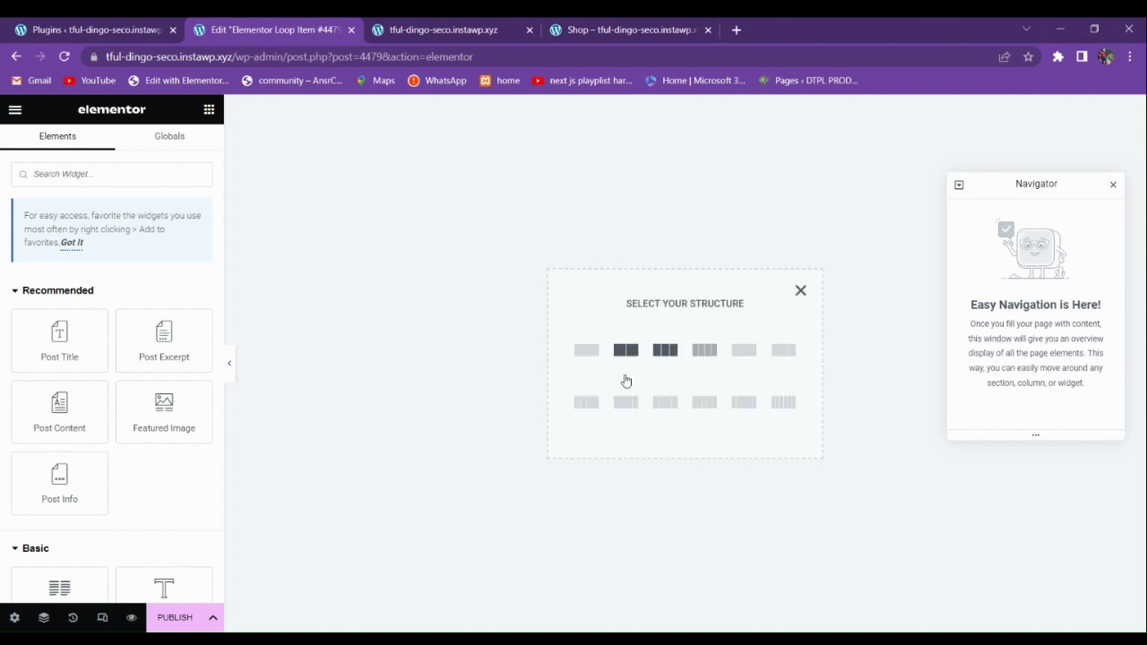
left_click(586, 350)
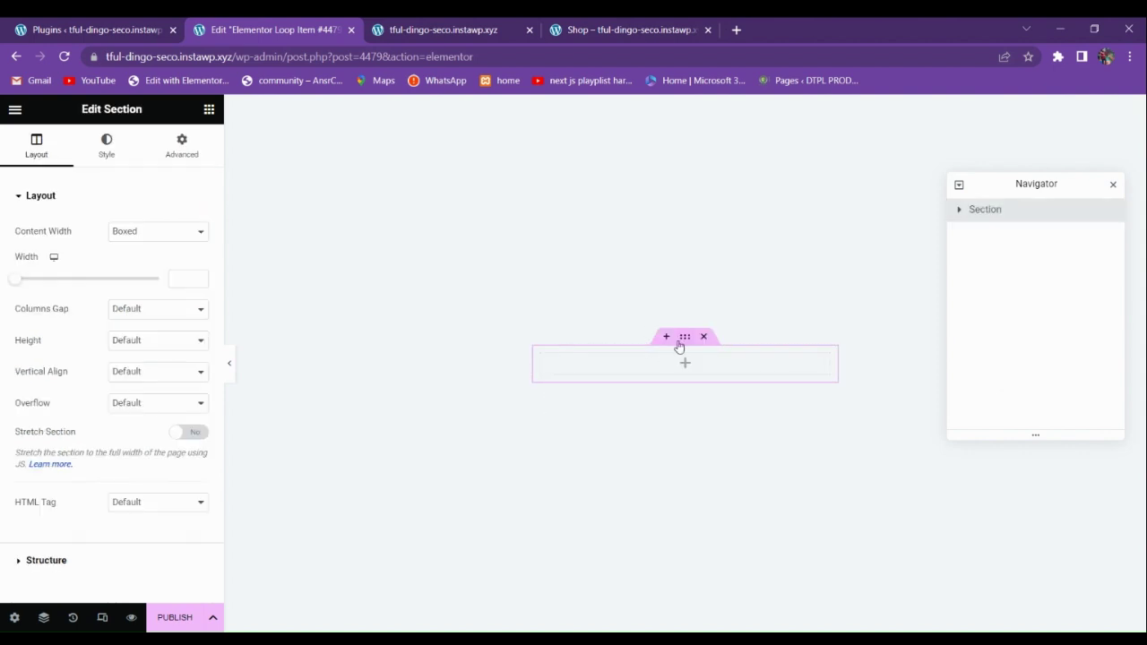
- Add an Image widget to the section's column and set its source to the Featured Image dynamic tag
left_click(209, 110)
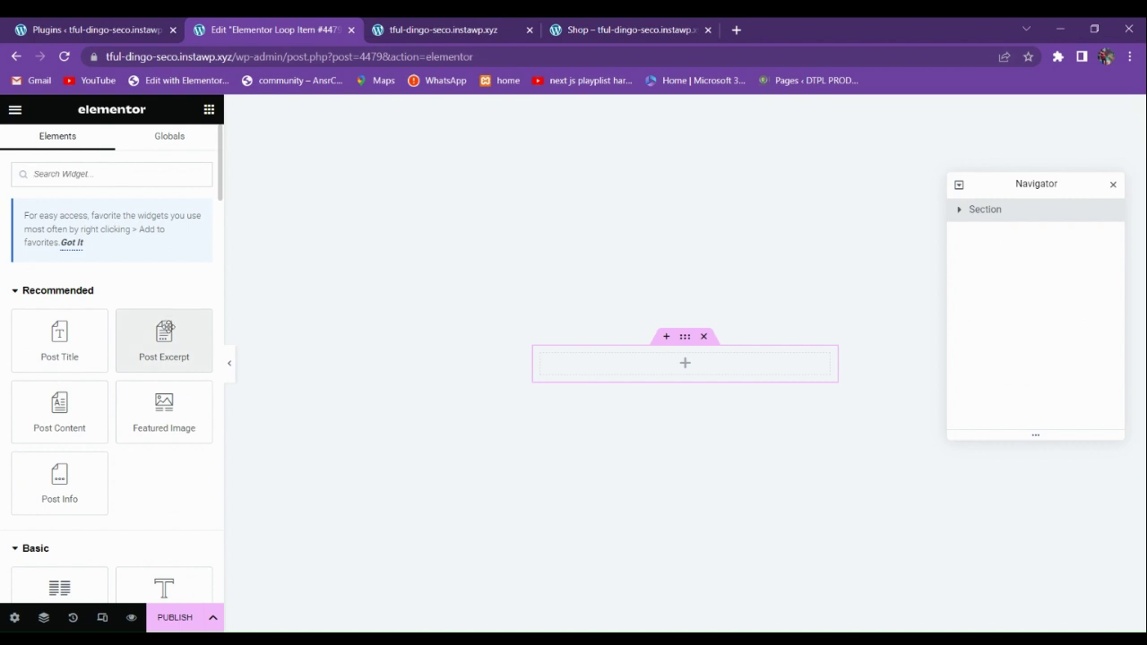
scroll(148, 468, "down", 1)
scroll(125, 455, "down", 3)
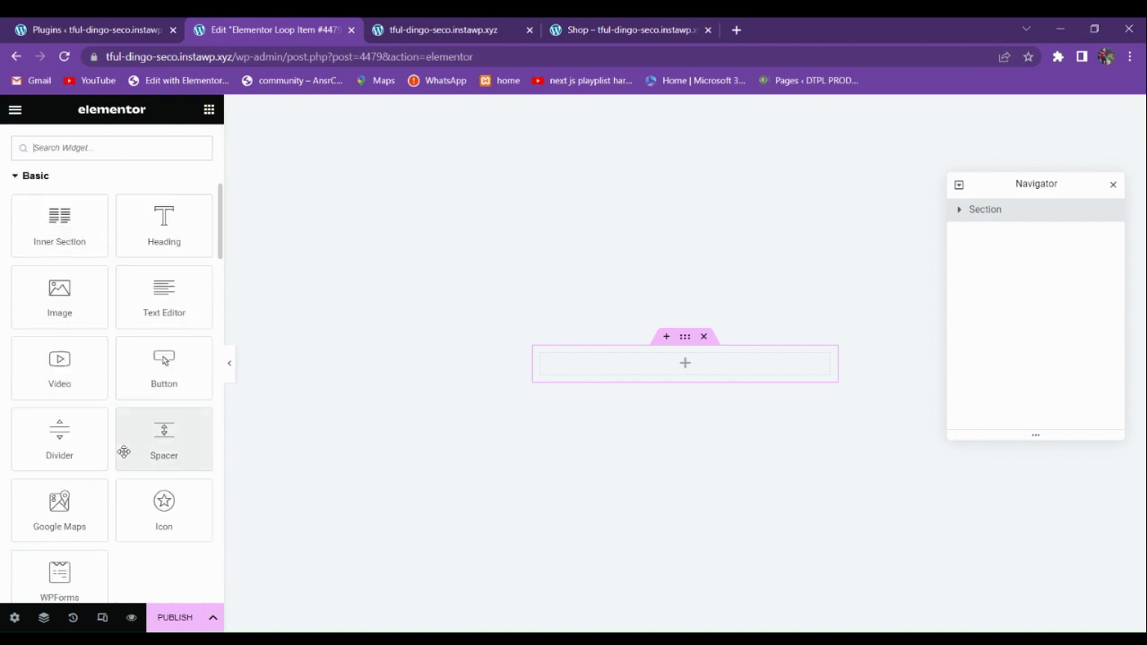
scroll(120, 444, "up", 4)
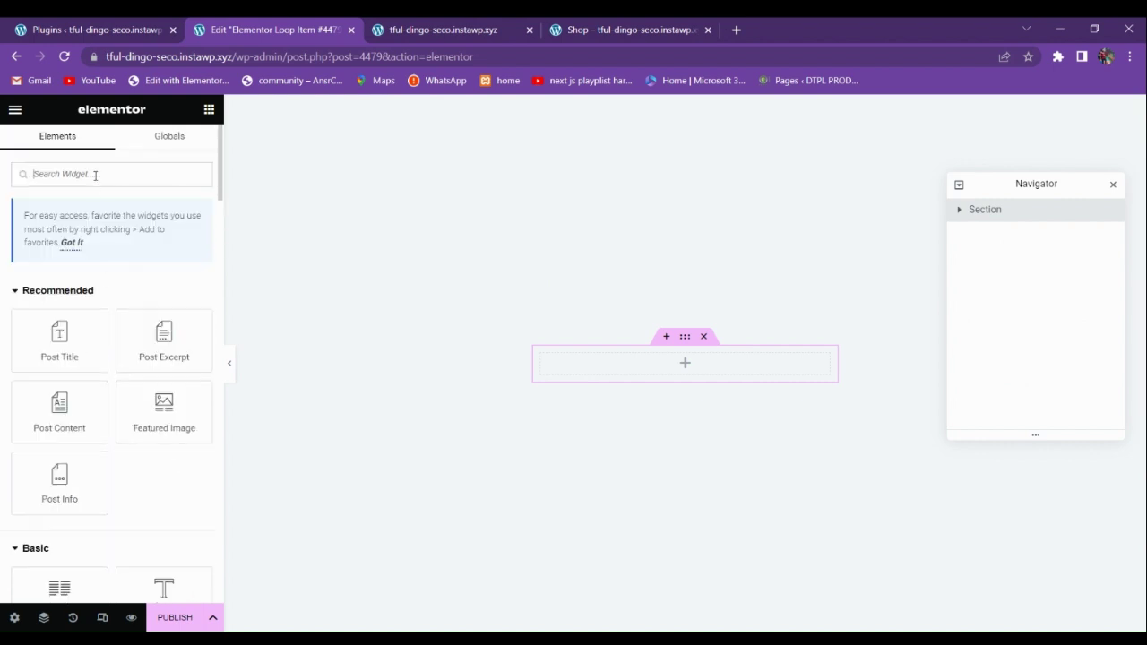
type("image")
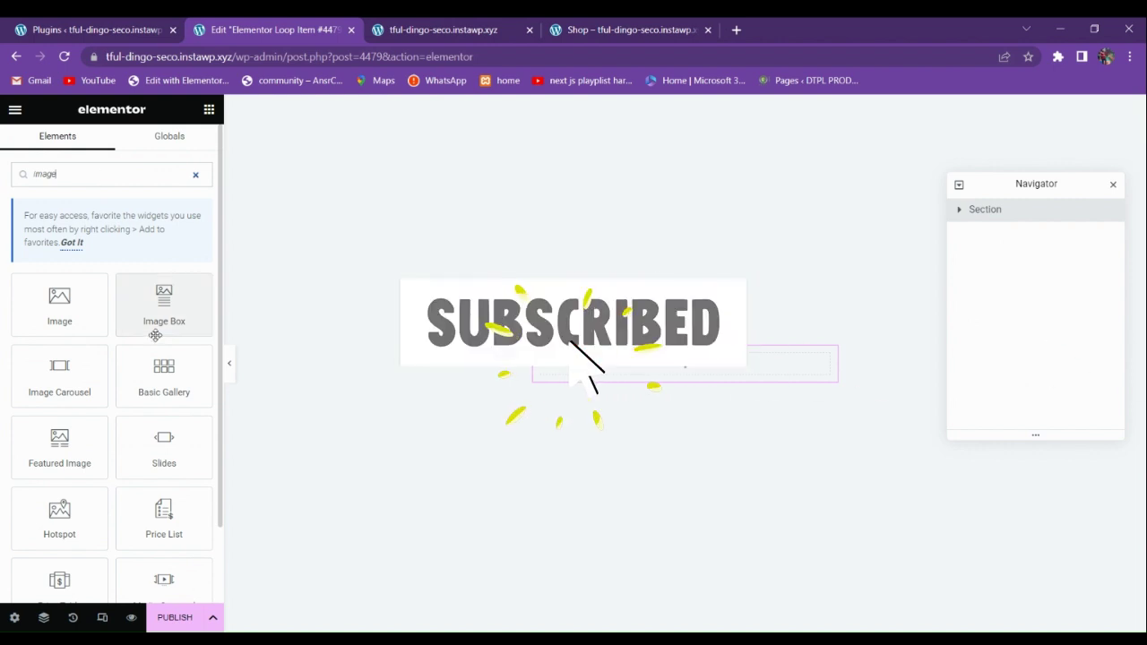
left_click_drag(95, 325, 662, 375)
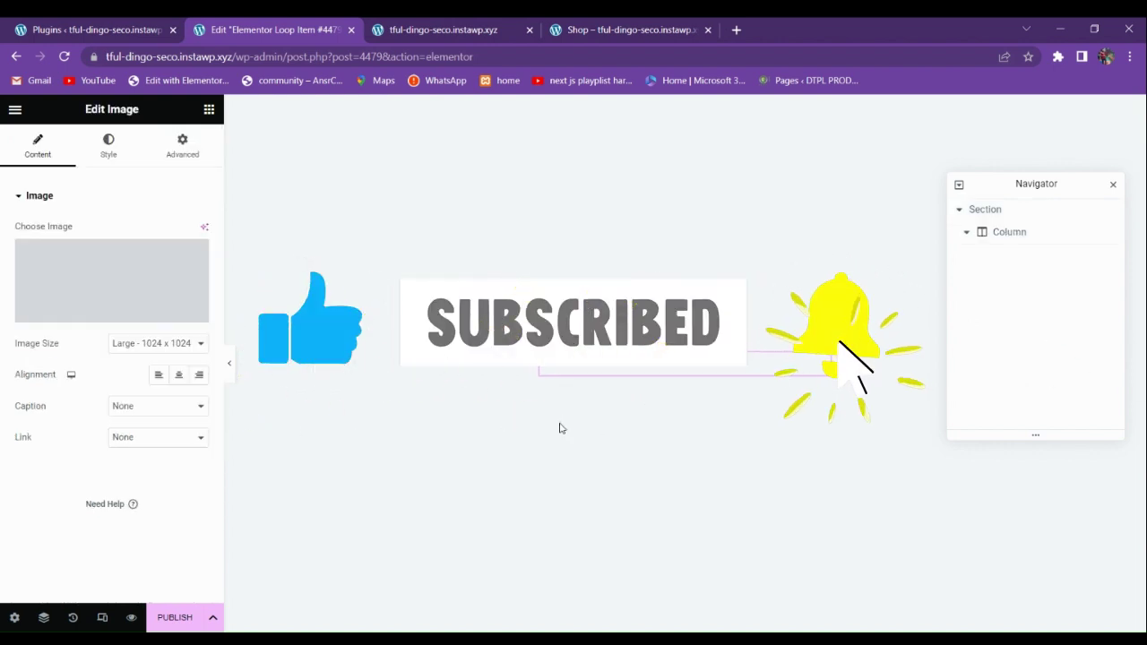
left_click(198, 311)
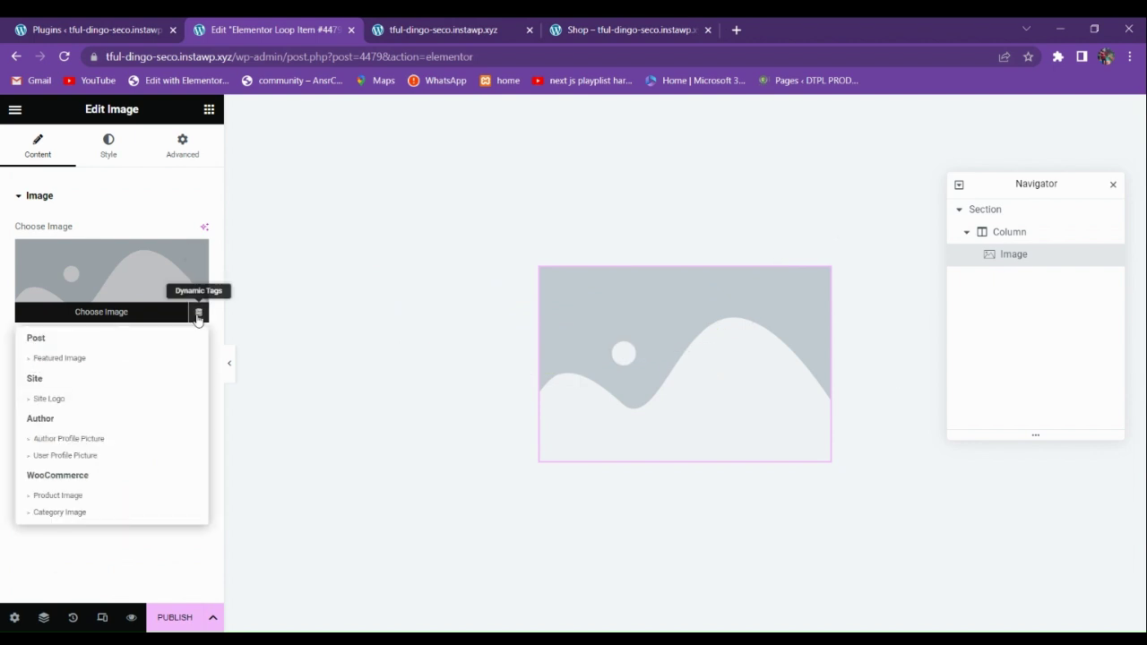
left_click(73, 360)
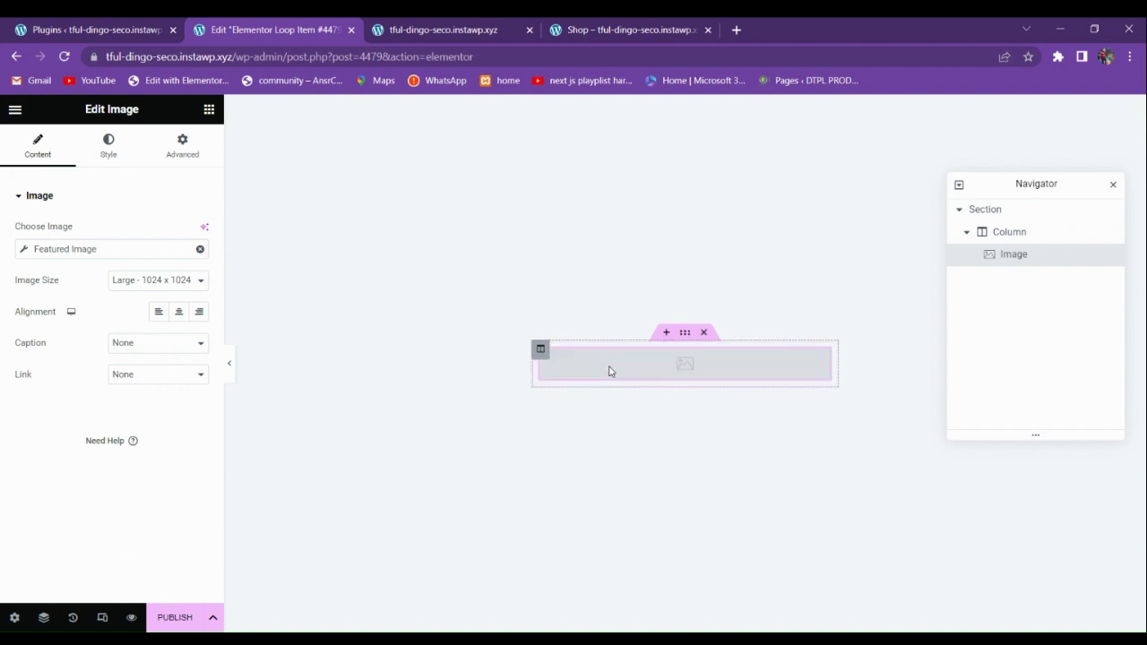
- Add a Heading widget below the featured image in the column
left_click(208, 127)
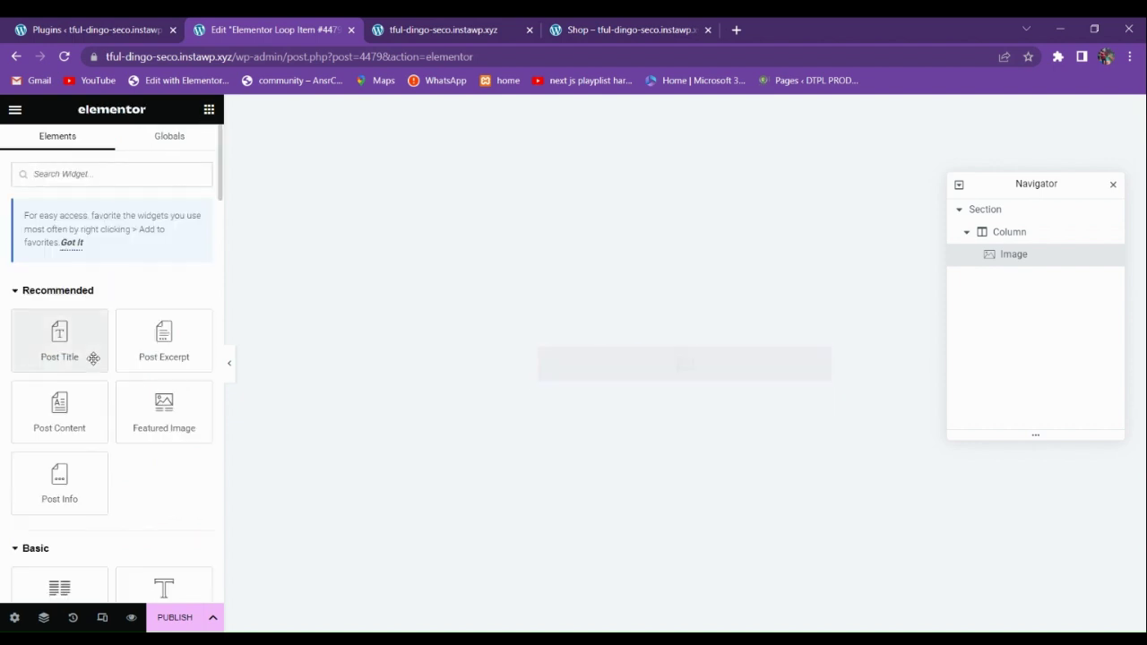
scroll(89, 367, "down", 4)
left_click_drag(205, 325, 605, 408)
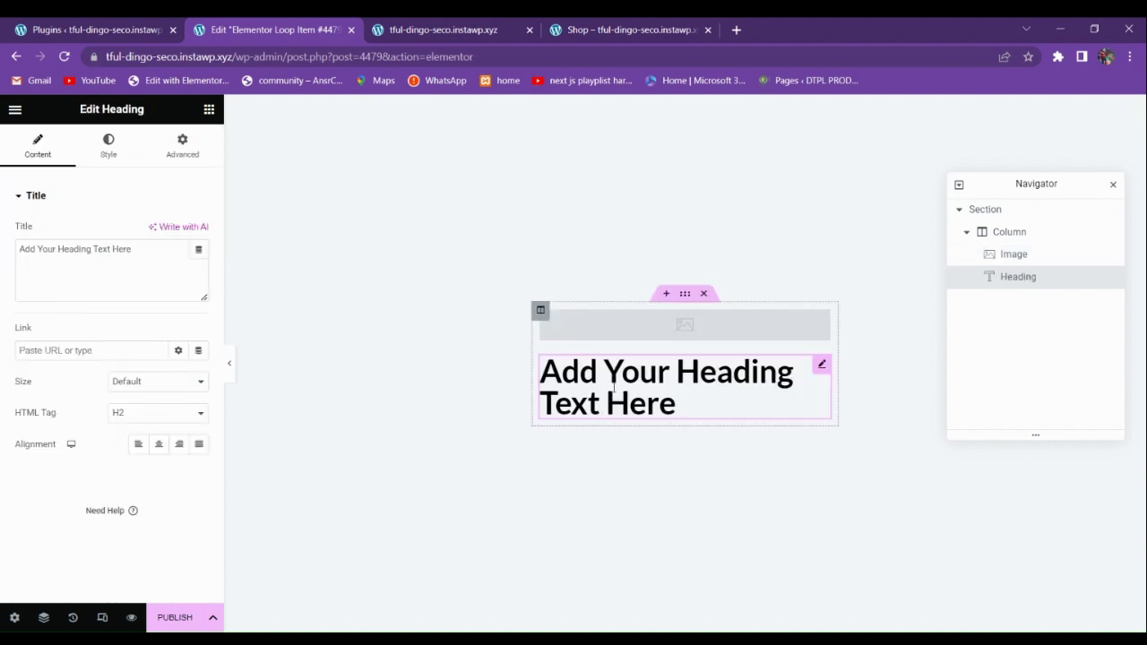
- Set the heading's typography size to 23 px
left_click(108, 145)
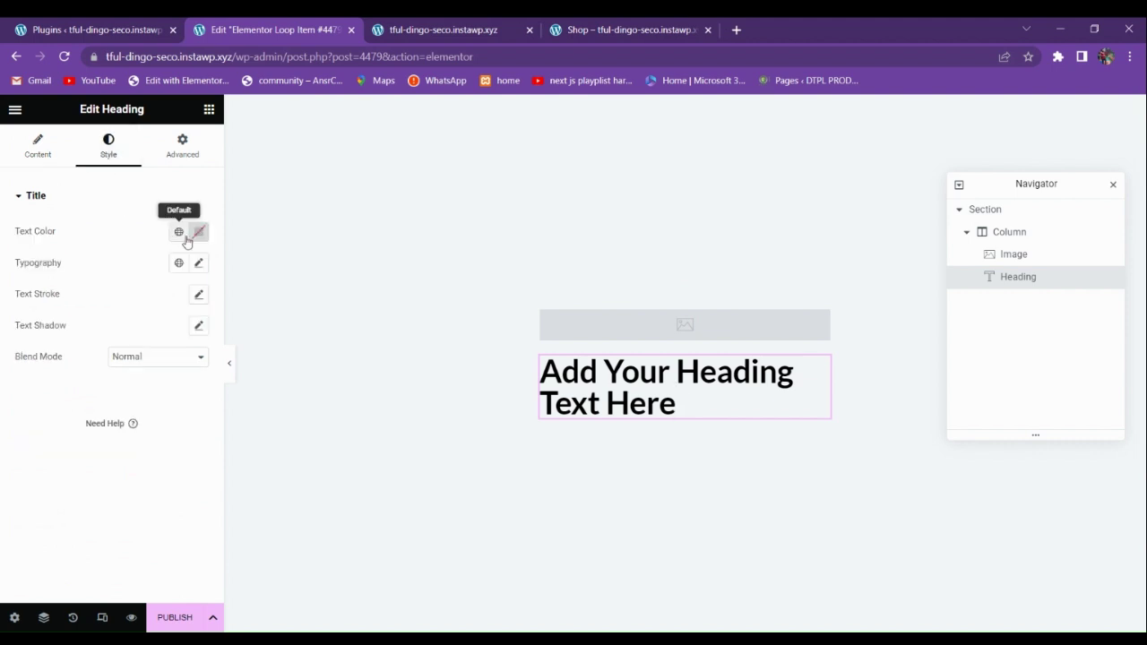
left_click(199, 263)
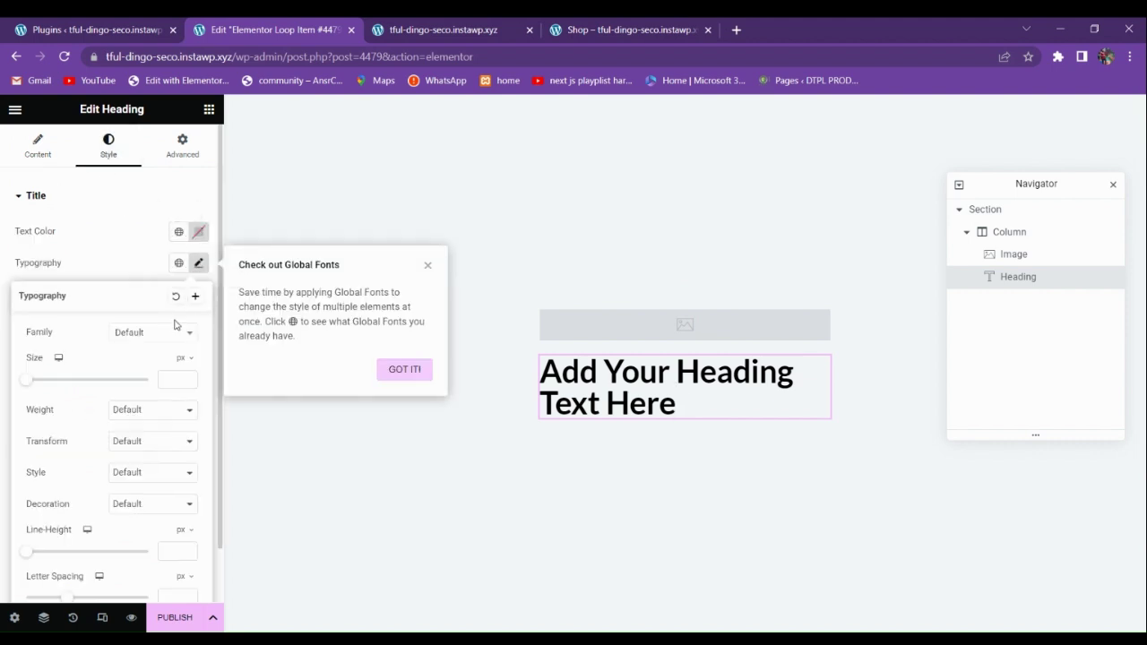
left_click(188, 379)
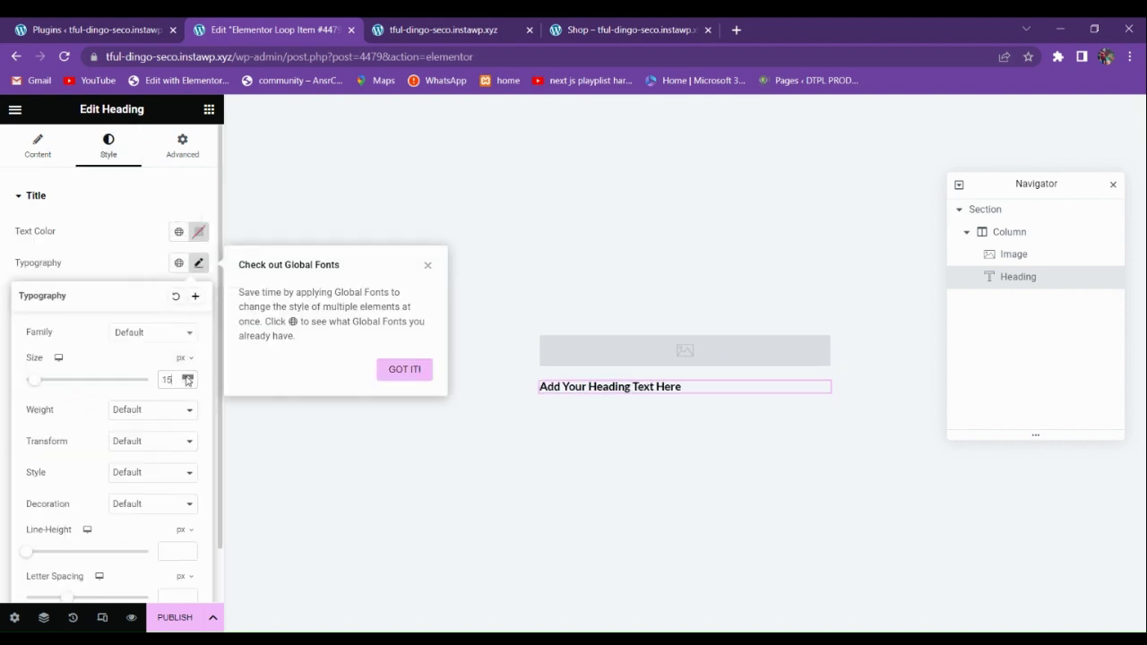
left_click(188, 379)
left_click(187, 383)
left_click(188, 382)
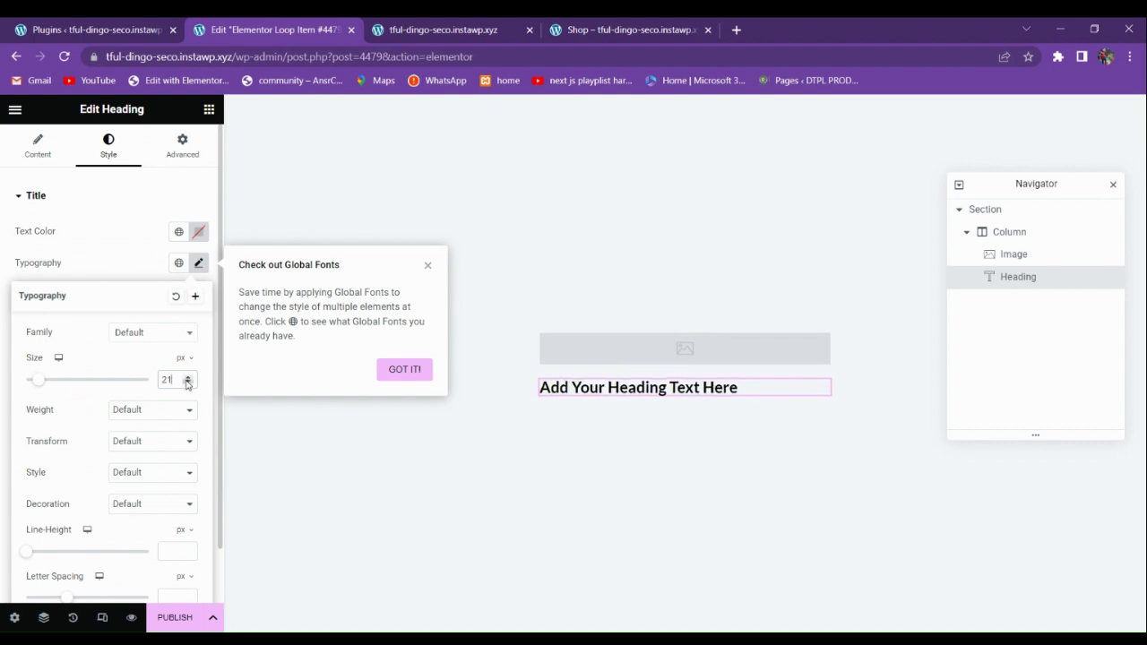
left_click(184, 377)
left_click(185, 377)
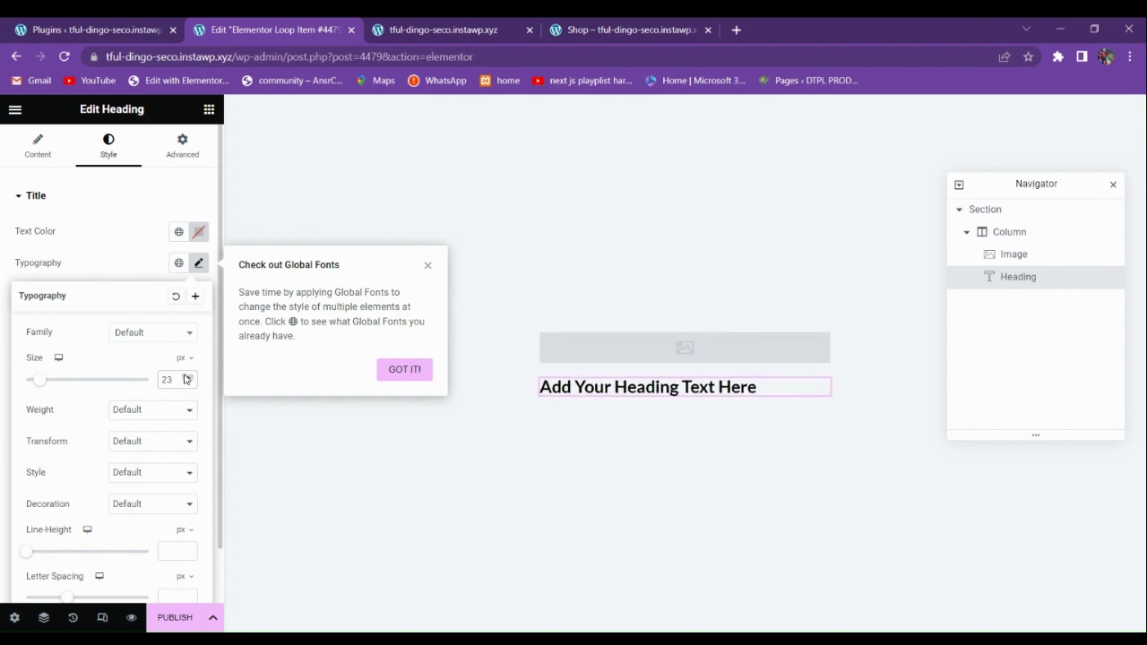
left_click(119, 278)
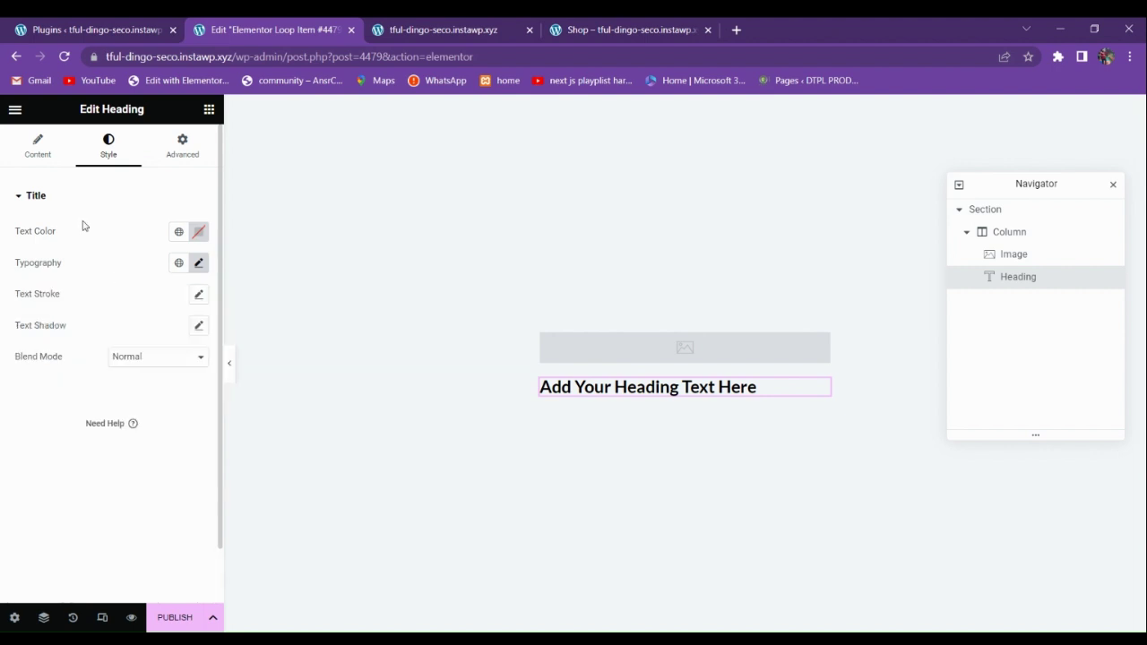
- Set the heading's title to the WooCommerce Product Price dynamic tag
left_click(209, 109)
left_click(554, 390)
left_click(38, 147)
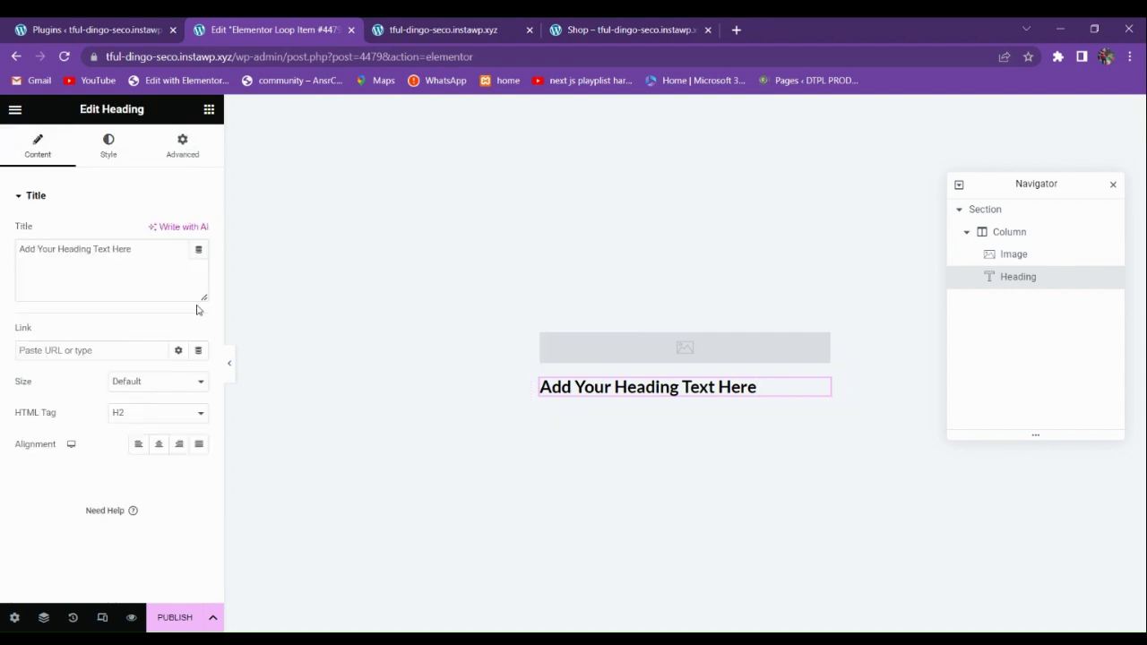
left_click(198, 249)
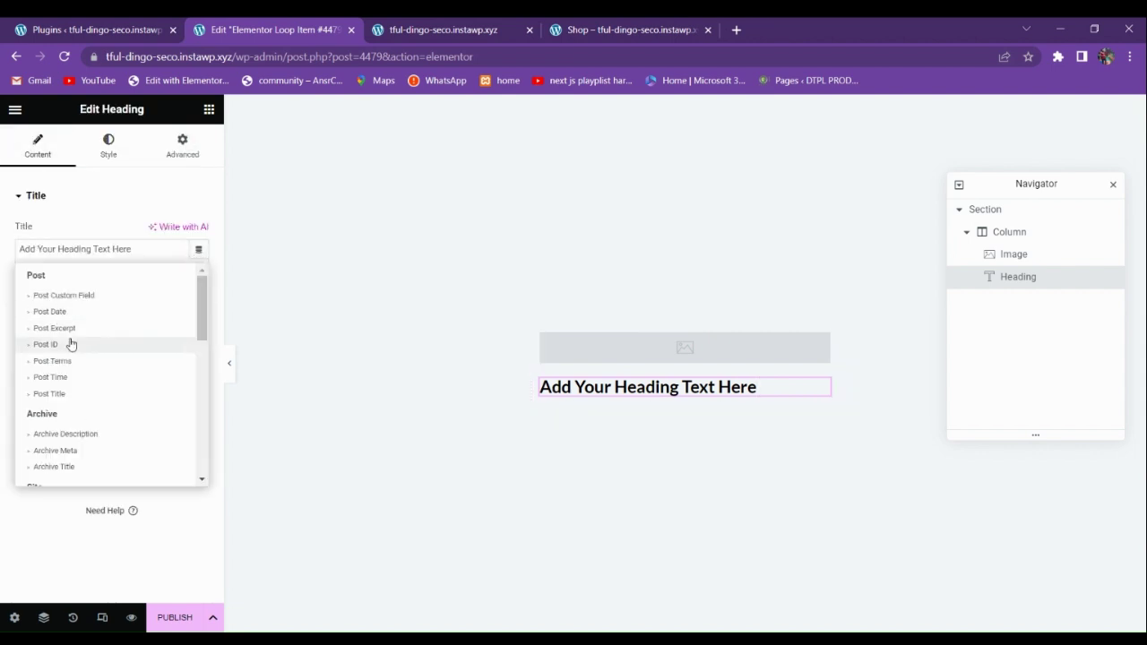
scroll(69, 433, "down", 5)
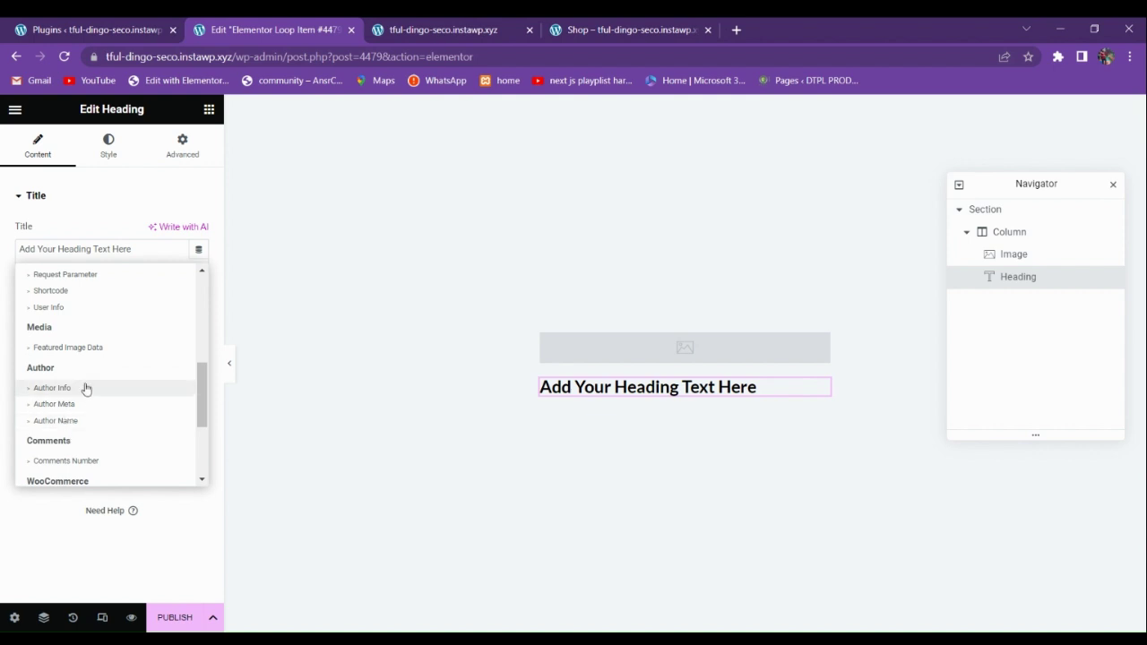
scroll(84, 389, "up", 3)
scroll(85, 394, "down", 5)
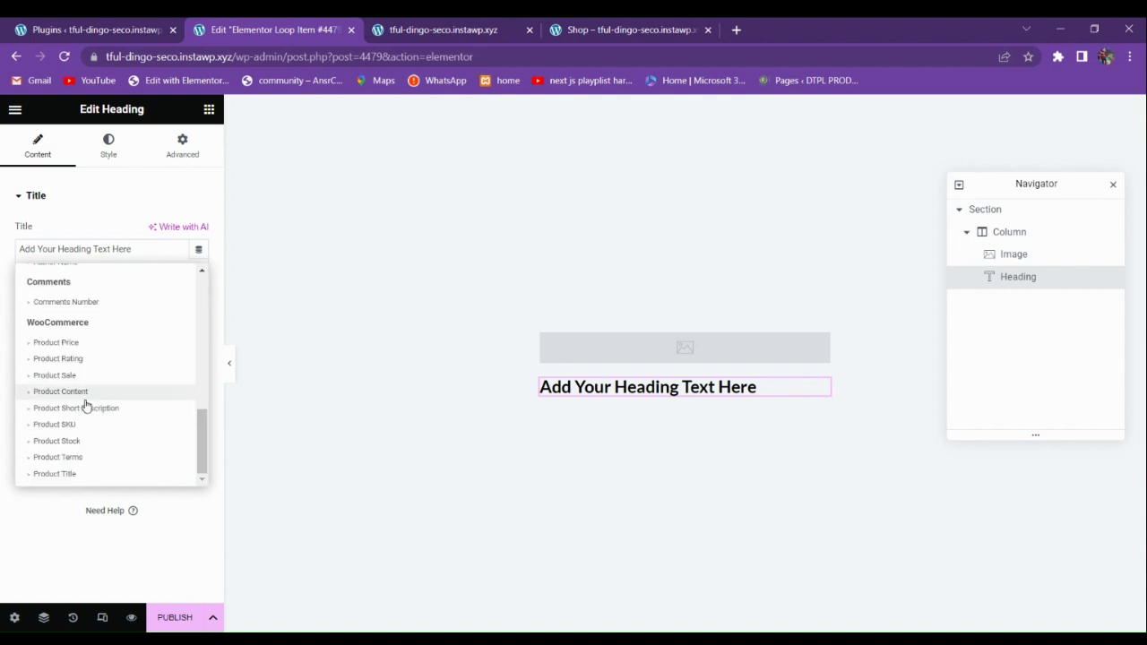
left_click(75, 345)
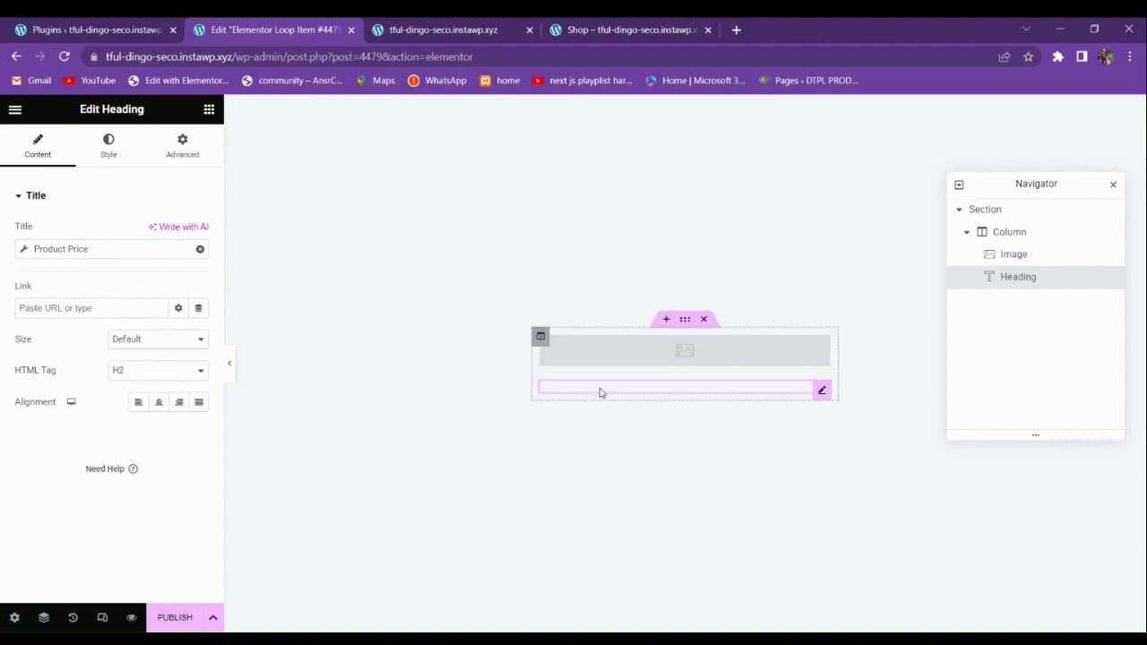
- Add a Text Editor widget below the heading and set its typography size to 15 px
left_click(209, 110)
scroll(182, 389, "down", 3)
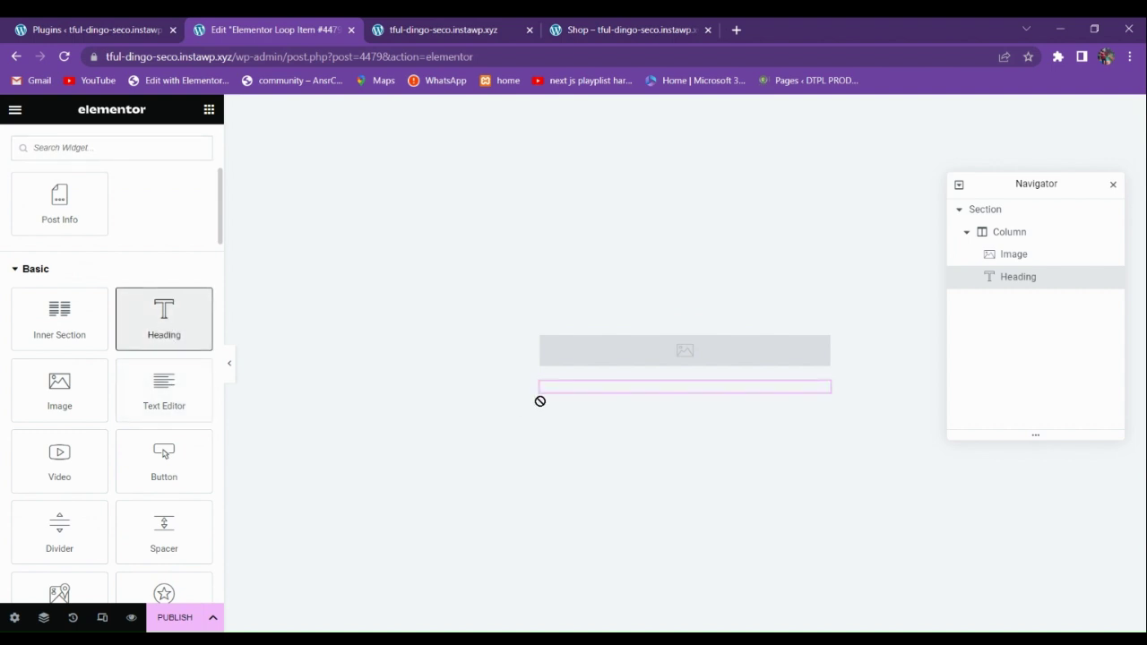
left_click_drag(589, 405, 602, 391)
left_click(123, 150)
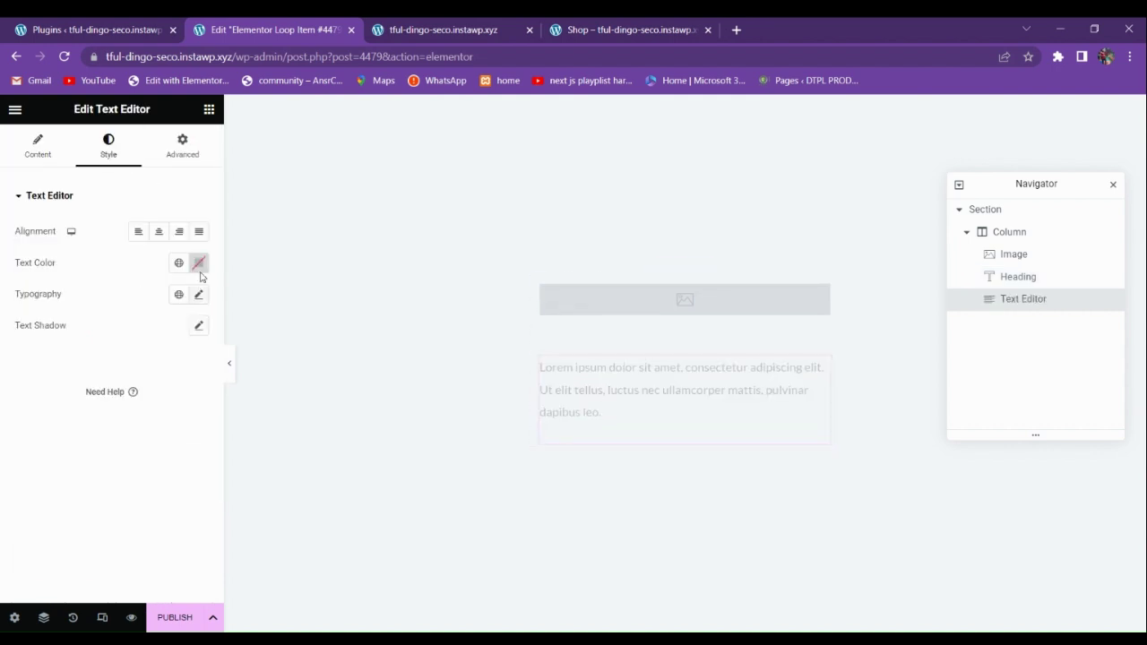
left_click(199, 293)
left_click_drag(190, 409, 189, 410)
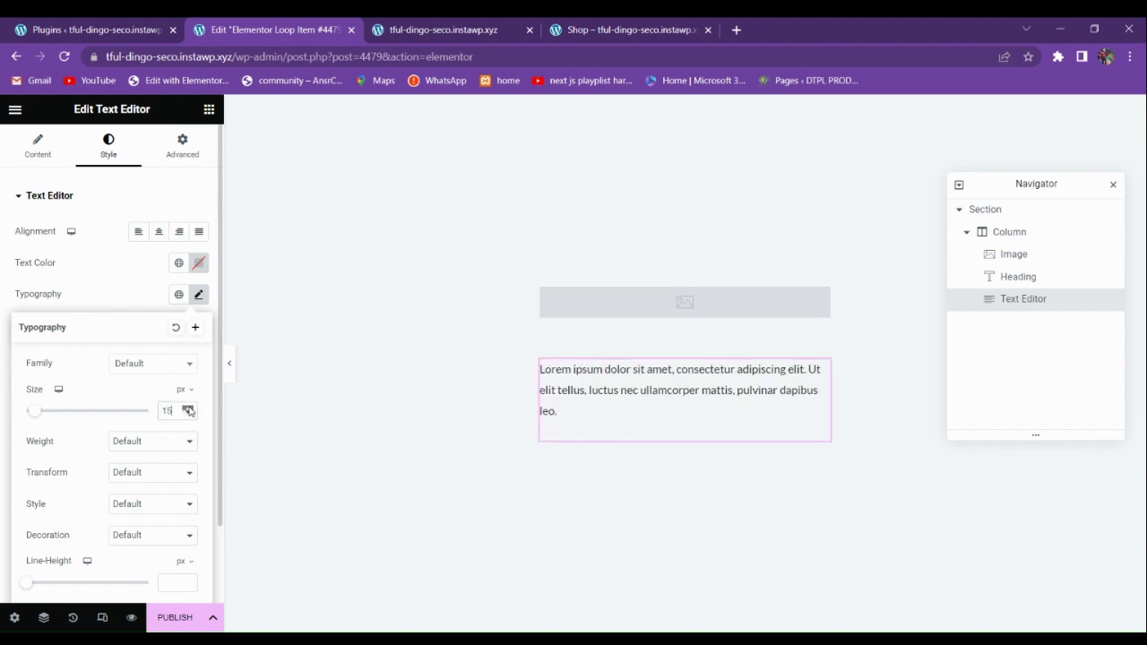
- Set the text editor's content to the Archive Title dynamic tag
left_click(36, 151)
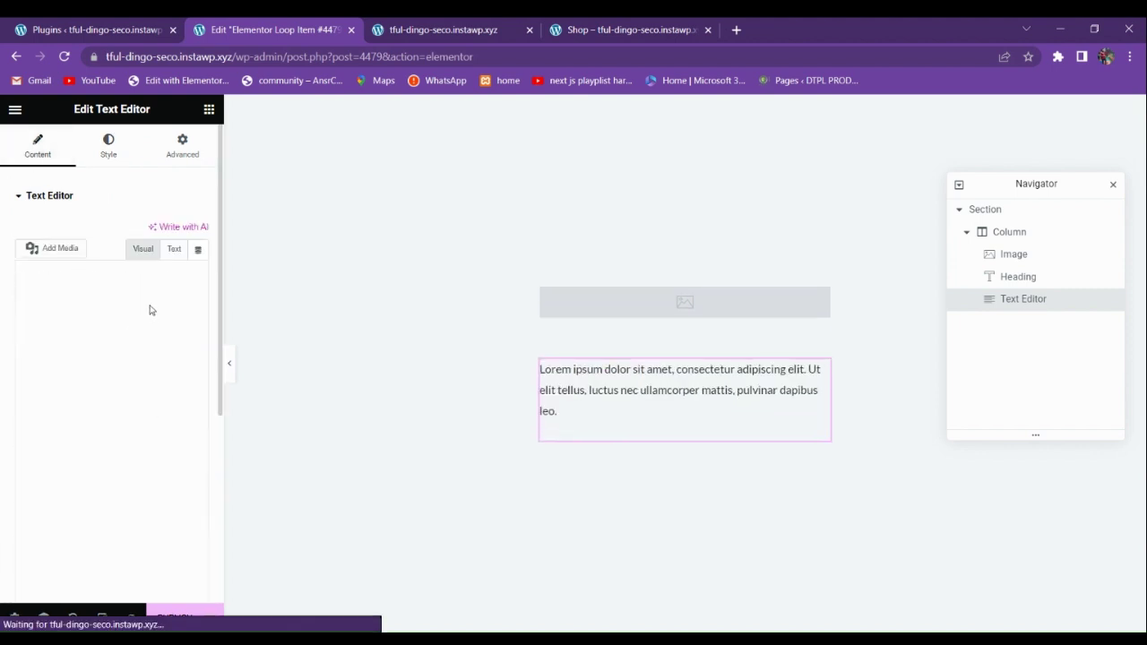
left_click(199, 249)
scroll(117, 394, "down", 5)
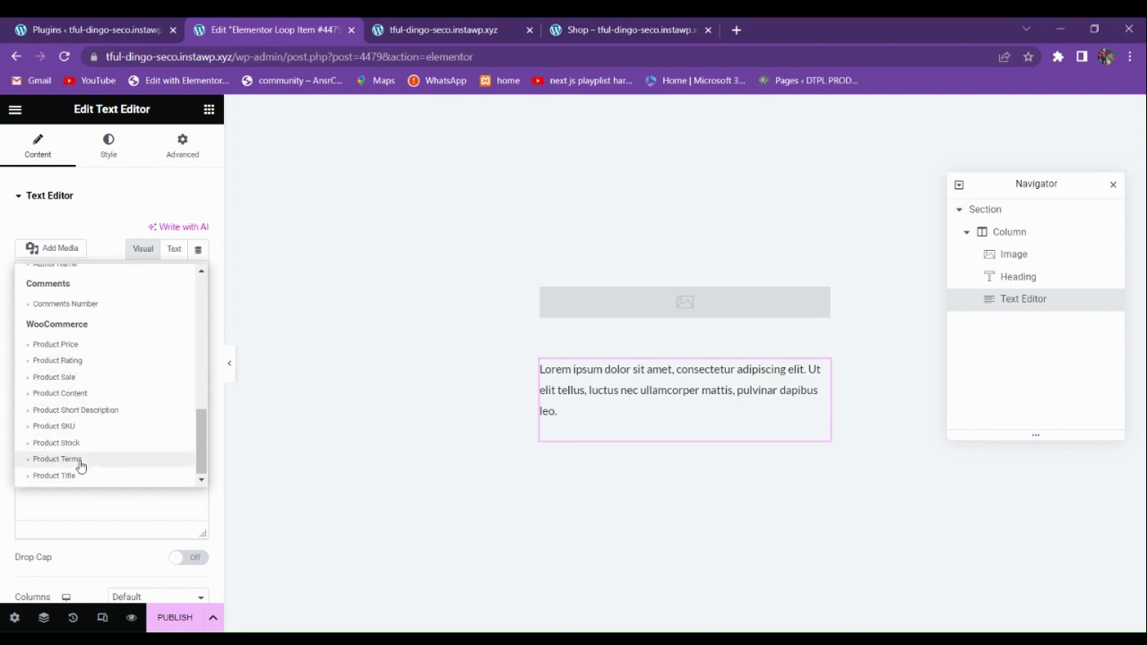
scroll(80, 408, "up", 3)
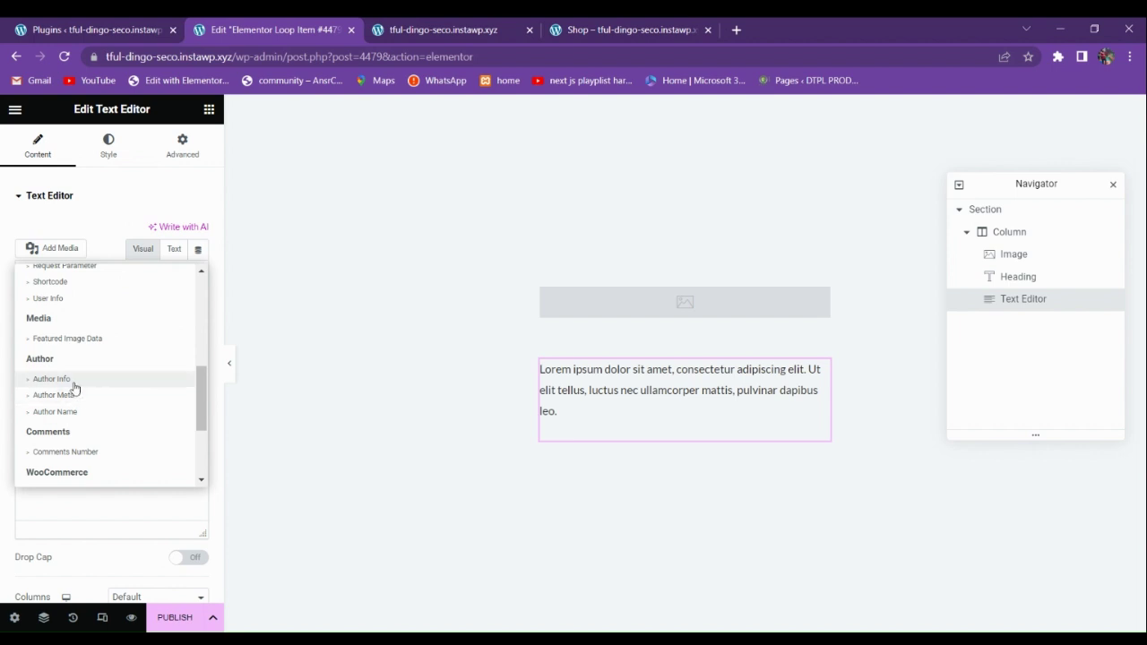
scroll(79, 412, "up", 5)
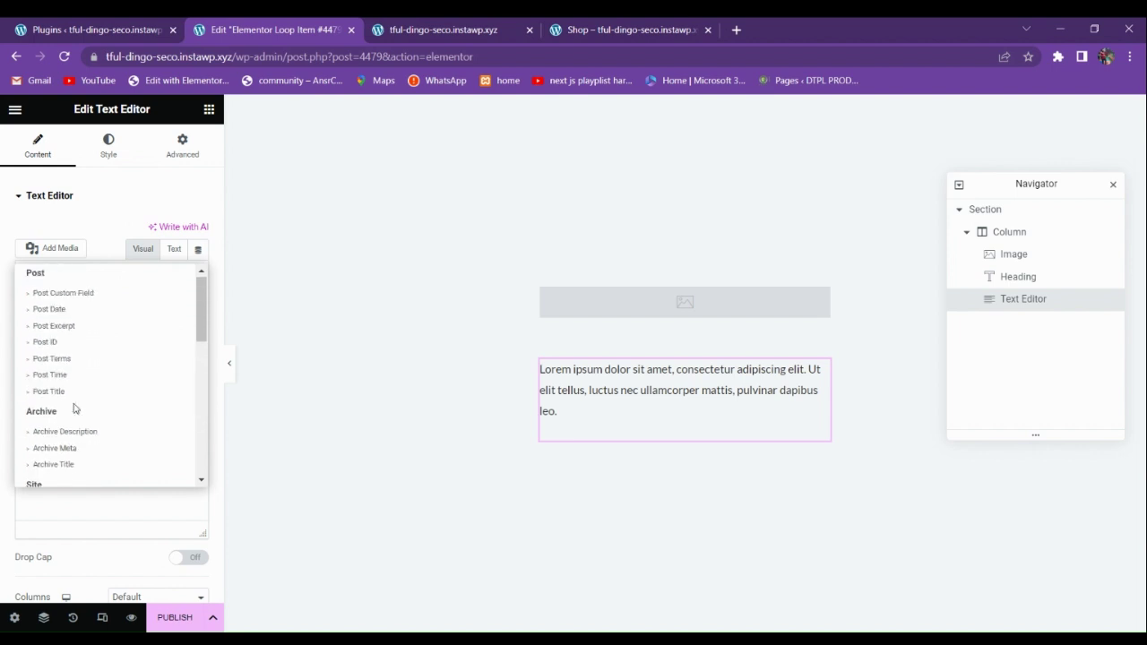
left_click(78, 467)
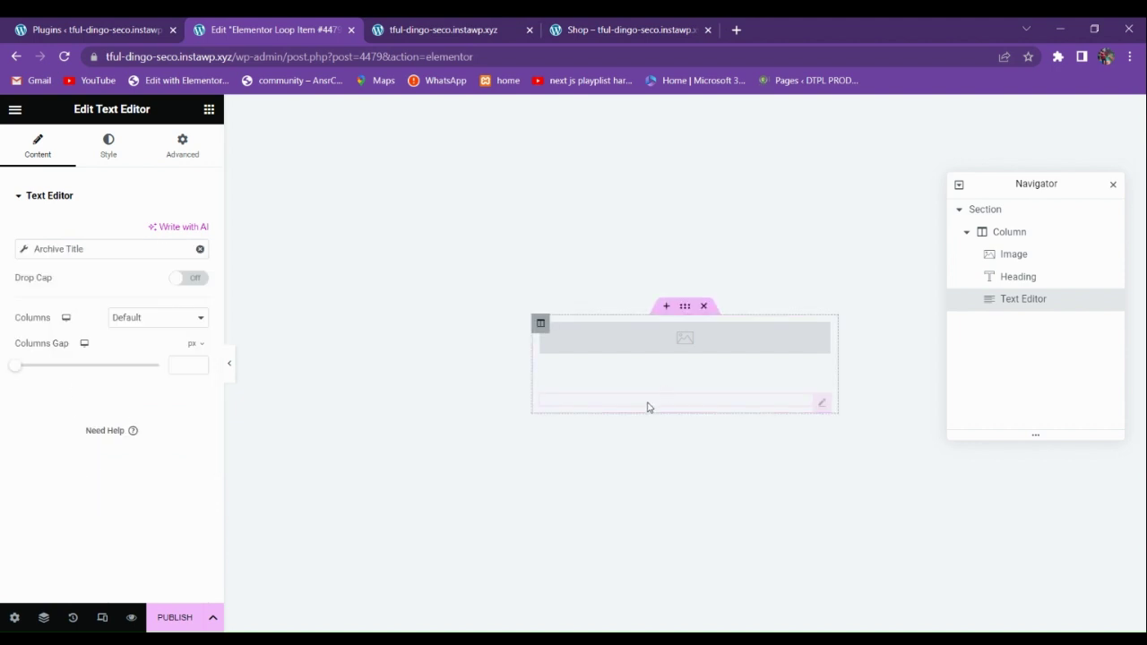
- Add a Button widget below the text editor in the column
left_click(209, 110)
scroll(184, 408, "down", 5)
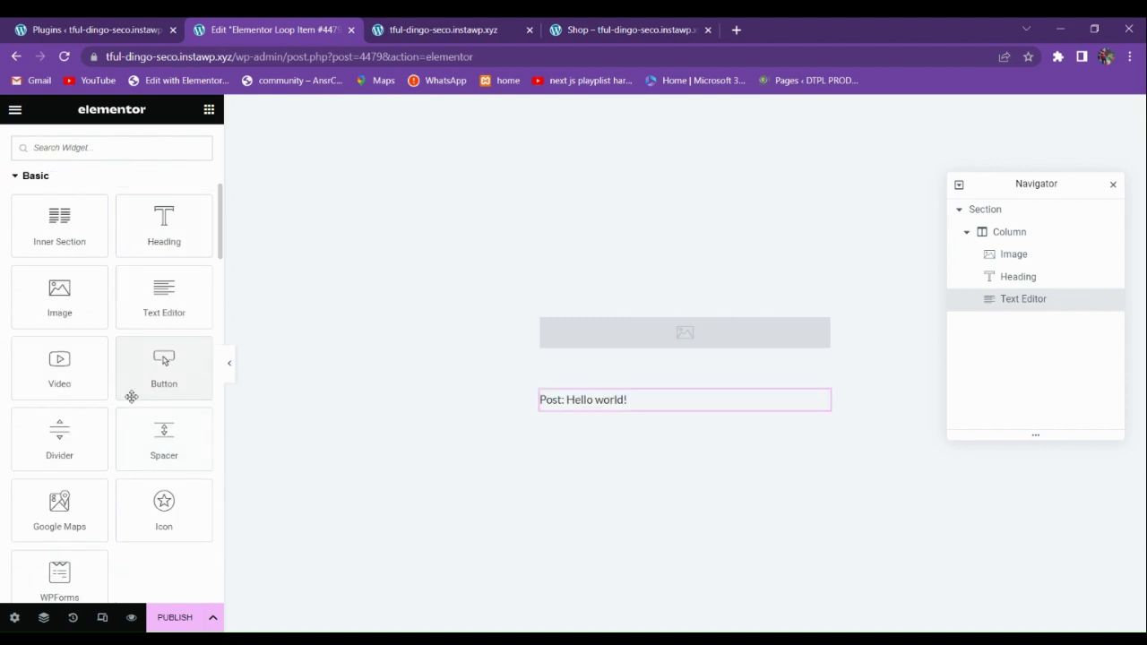
left_click_drag(432, 434, 607, 429)
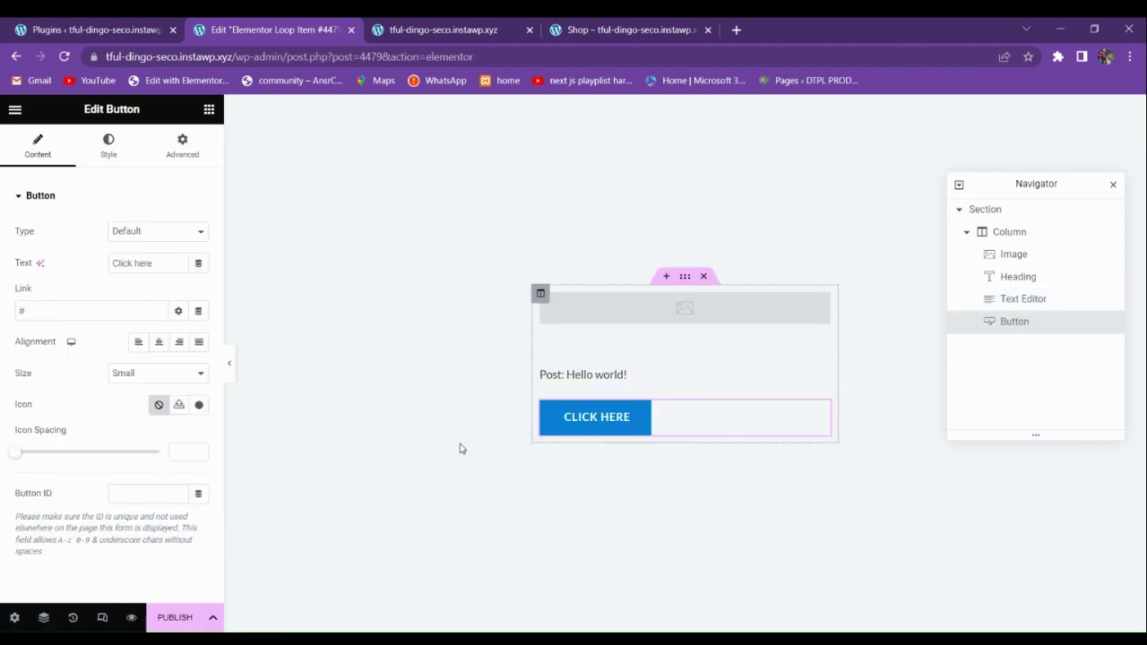
- Link the button to the Post URL dynamic tag and set its text to "Add to cart"
left_click(199, 311)
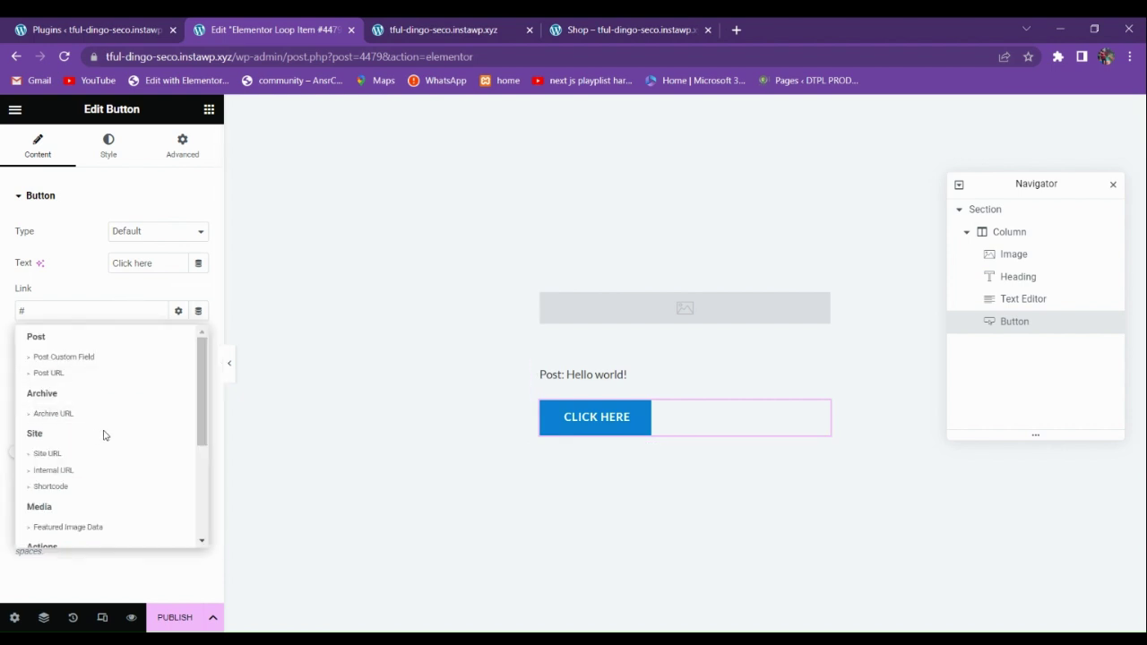
left_click(62, 374)
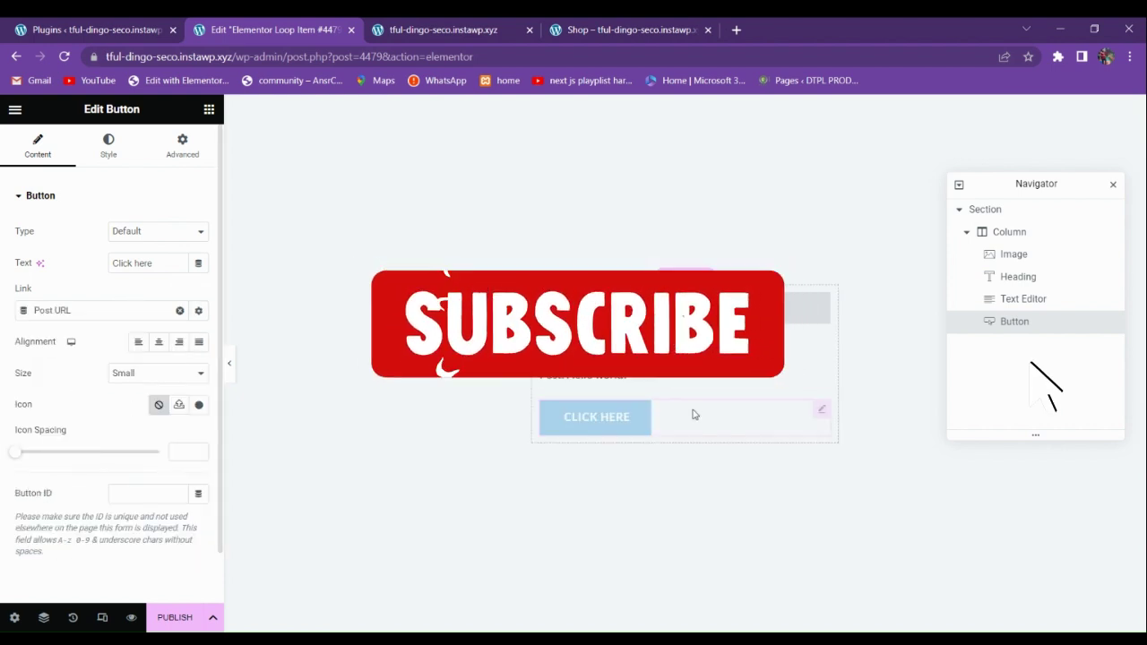
triple_click(164, 263)
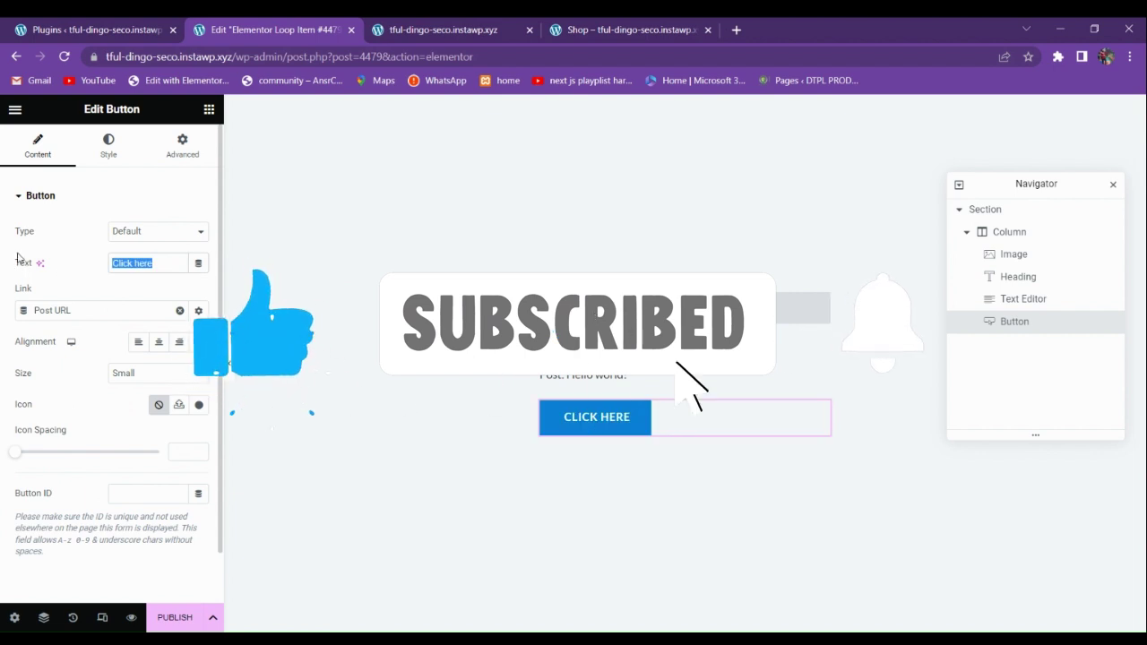
type("Add to")
type("cart")
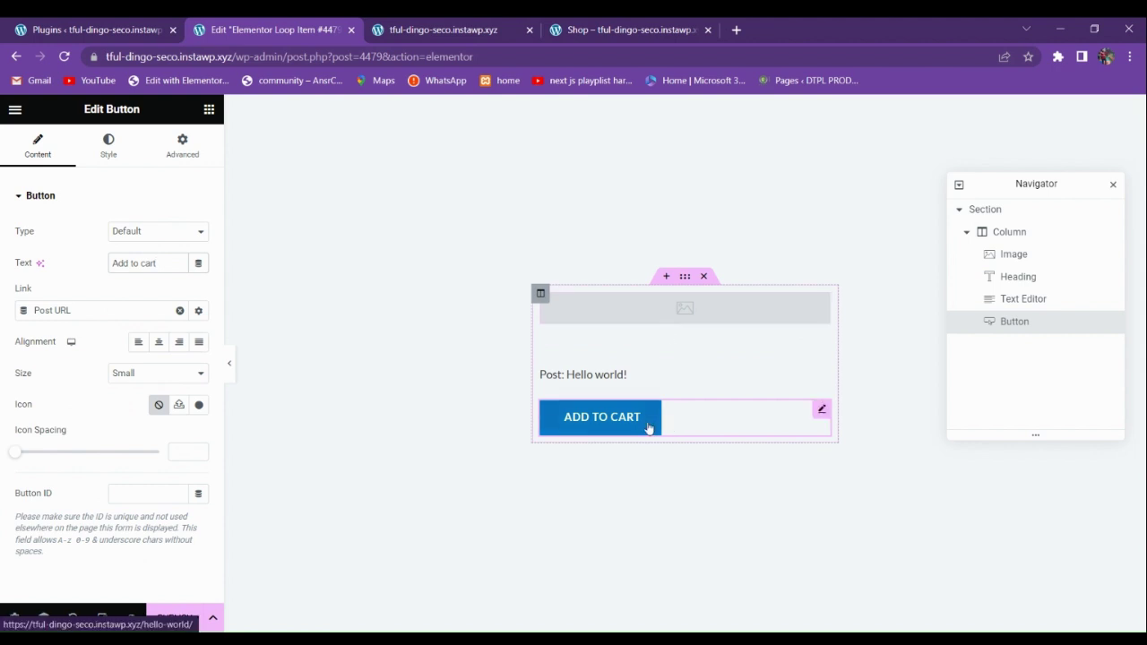
- Set the button's hover animation to Shrink
left_click(109, 145)
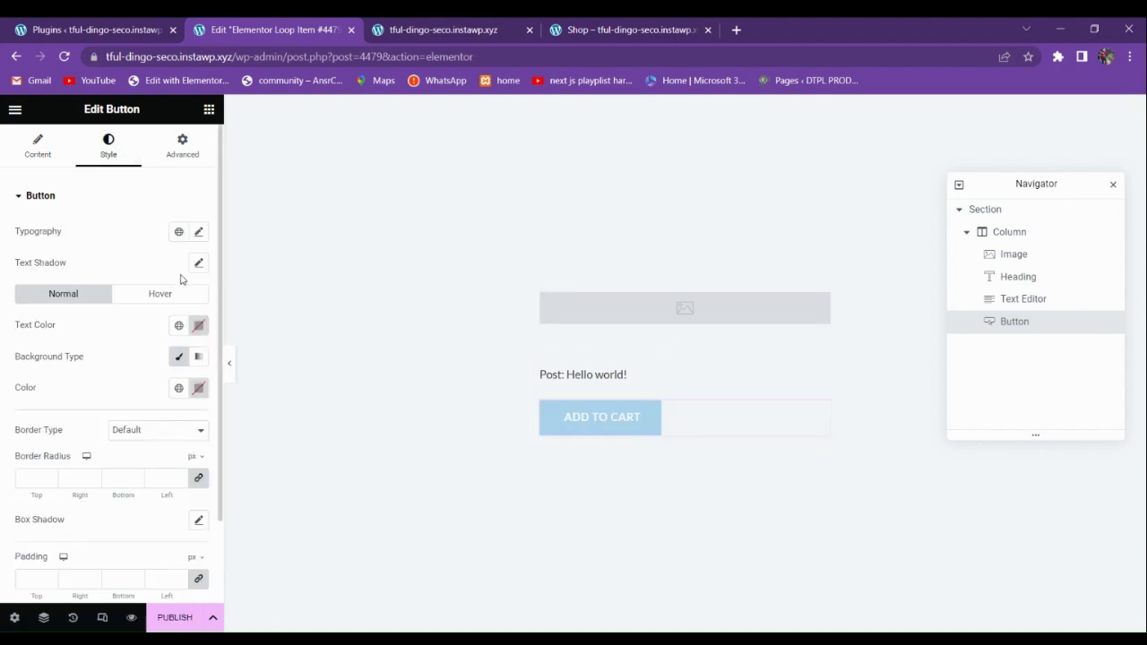
left_click(184, 293)
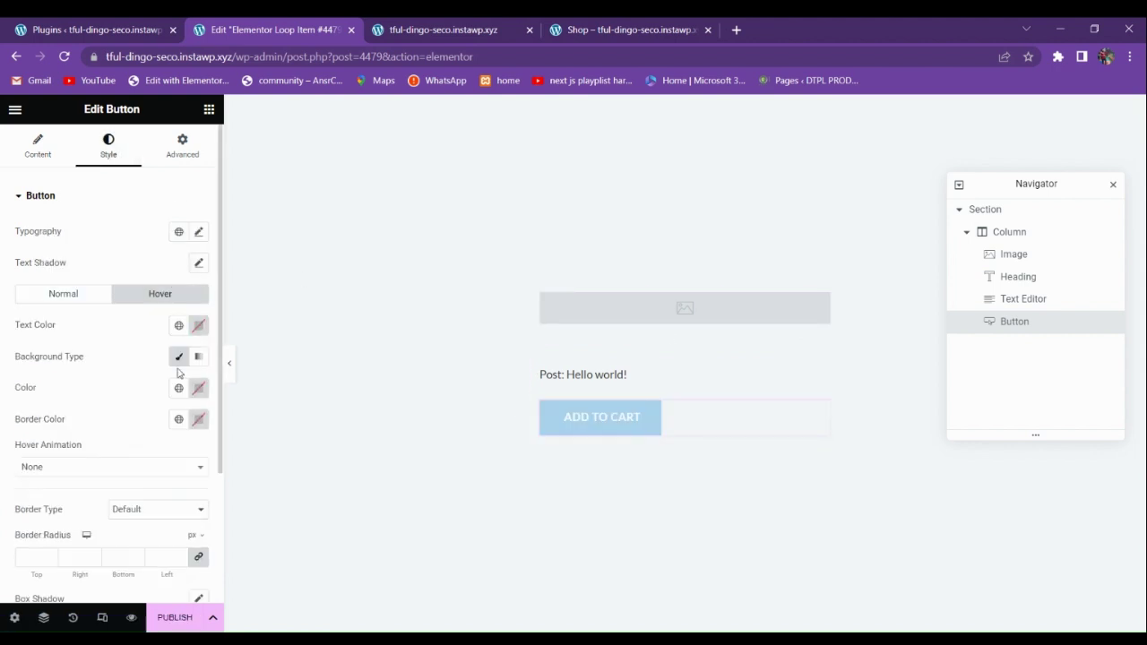
left_click(115, 467)
left_click(33, 333)
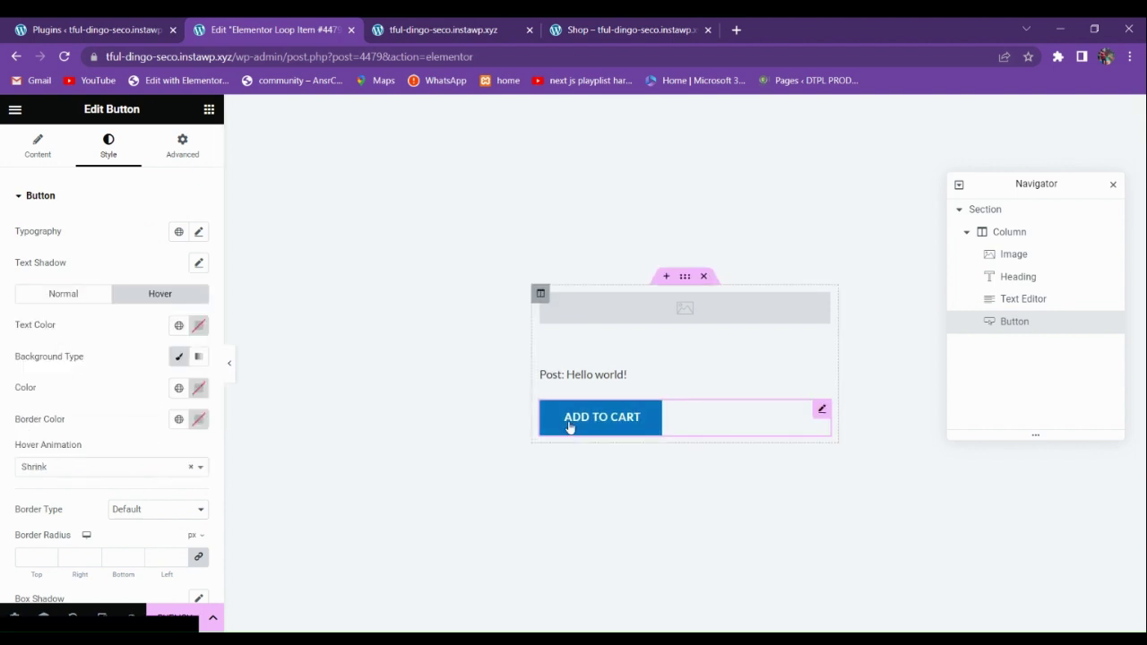
- Preview the loop item with the product Lemons Tshirt and apply that preview to the template
left_click(681, 310)
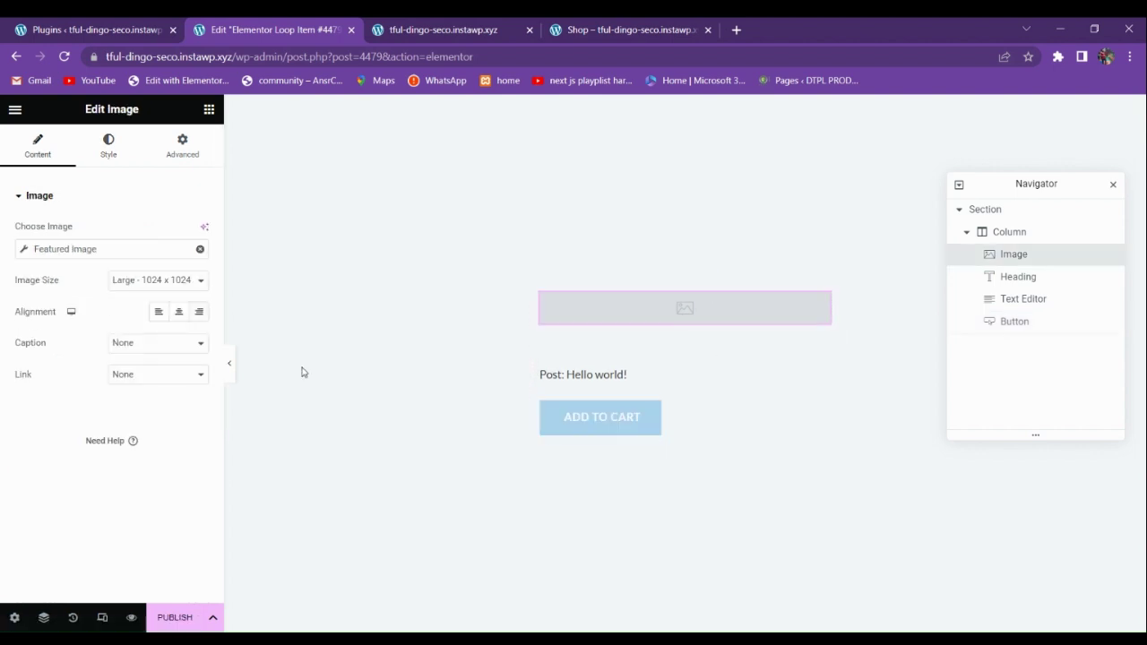
left_click(14, 617)
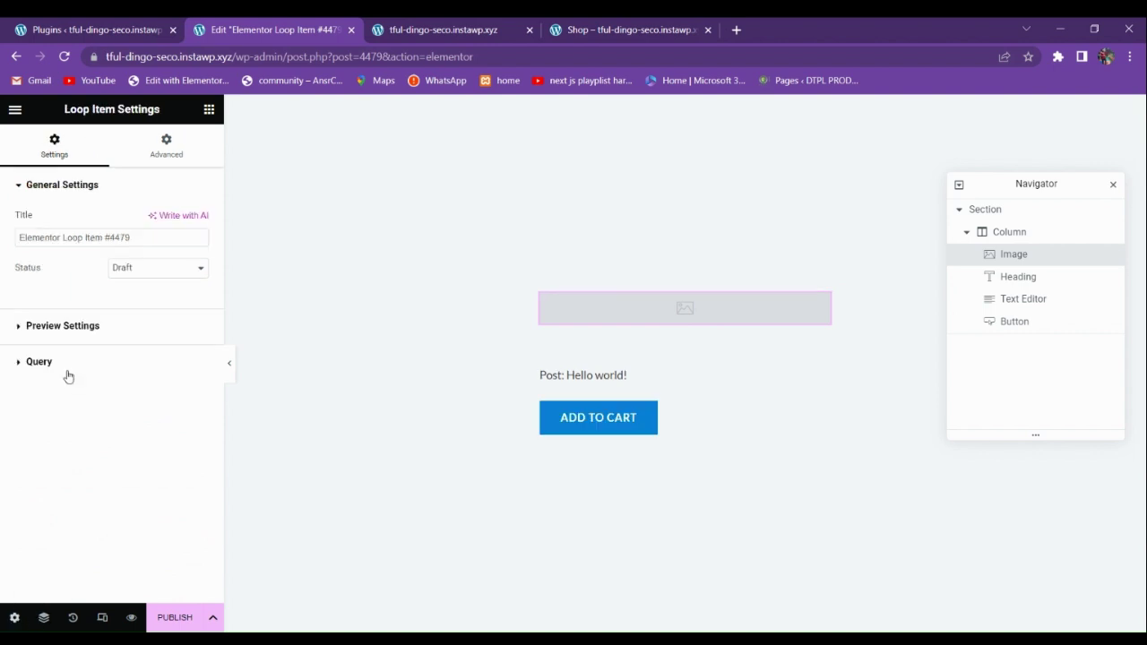
left_click(71, 327)
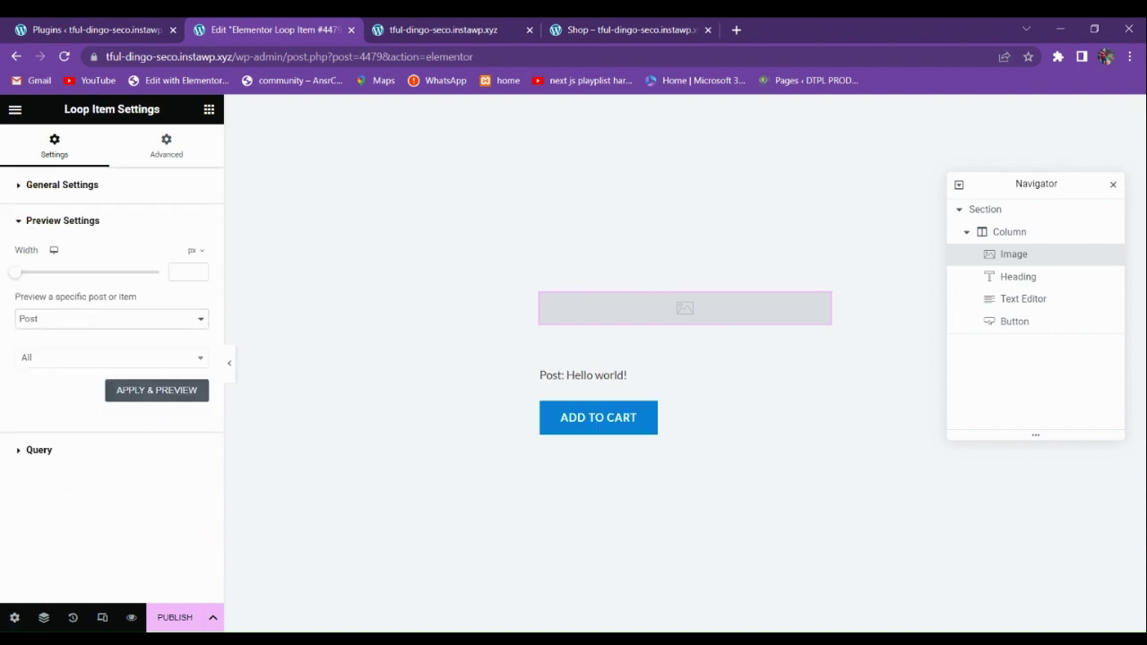
left_click(51, 396)
left_click(70, 363)
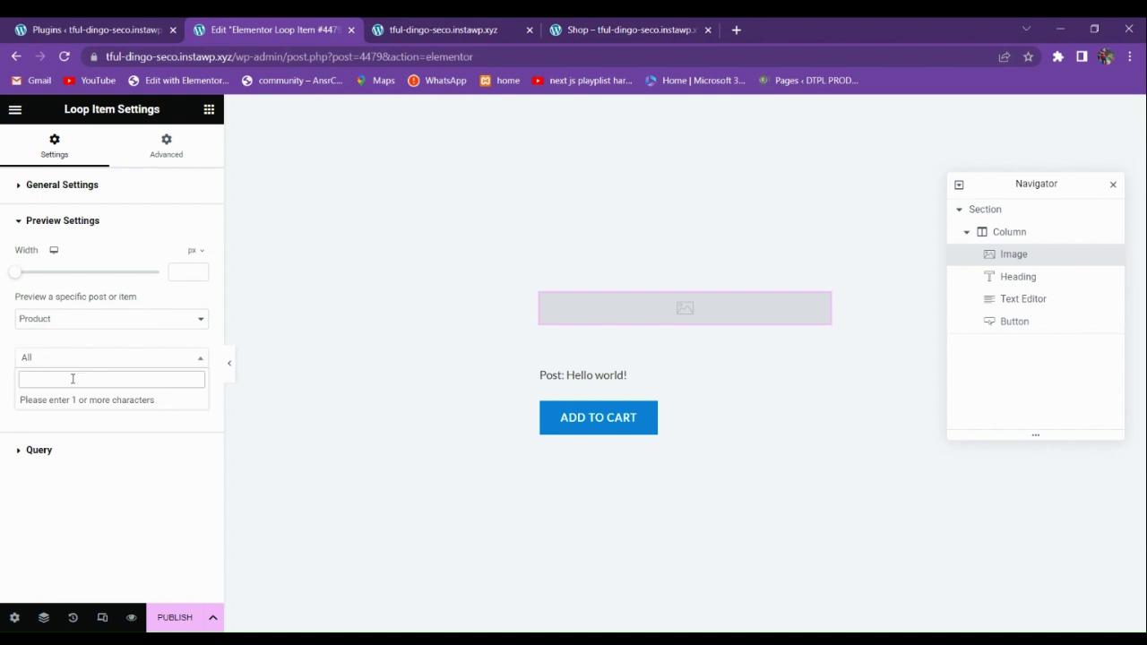
type("tshirt")
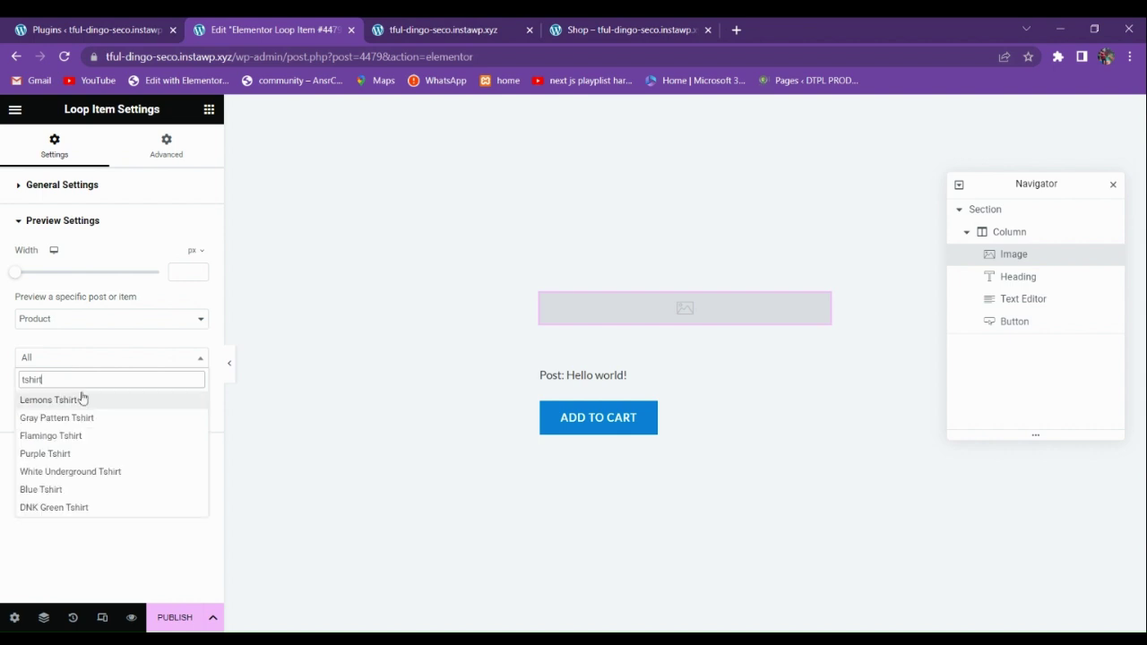
left_click(79, 400)
left_click(148, 396)
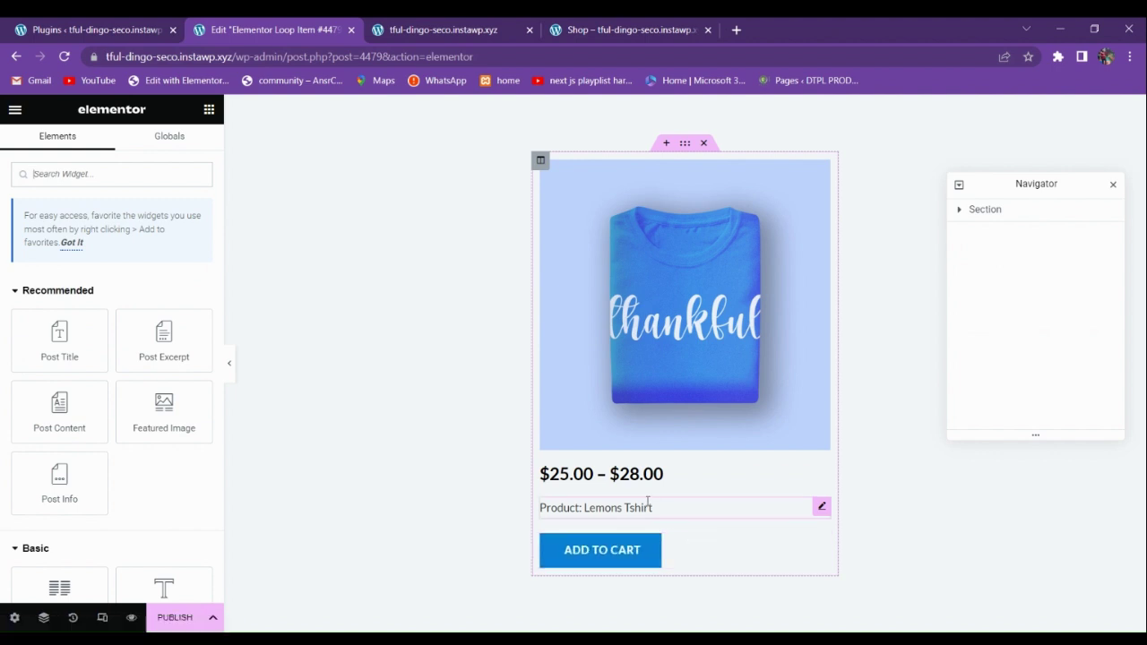
- Centre-align the price heading and the product title text in the loop item
left_click(691, 478)
left_click(158, 403)
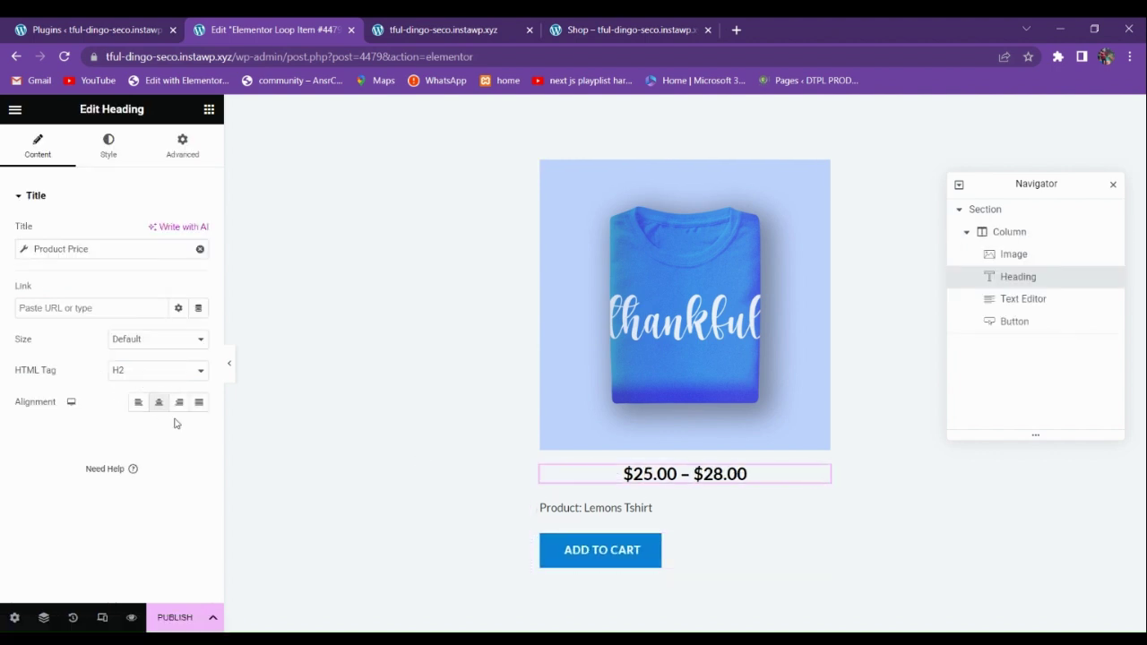
left_click(598, 507)
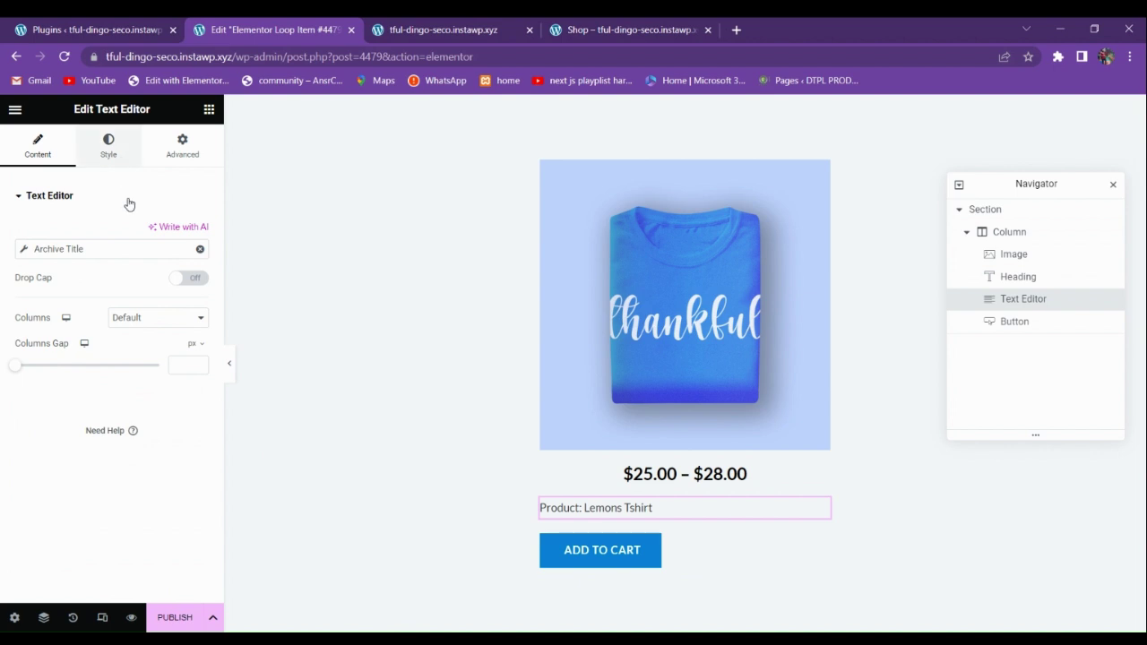
left_click(111, 147)
left_click(158, 231)
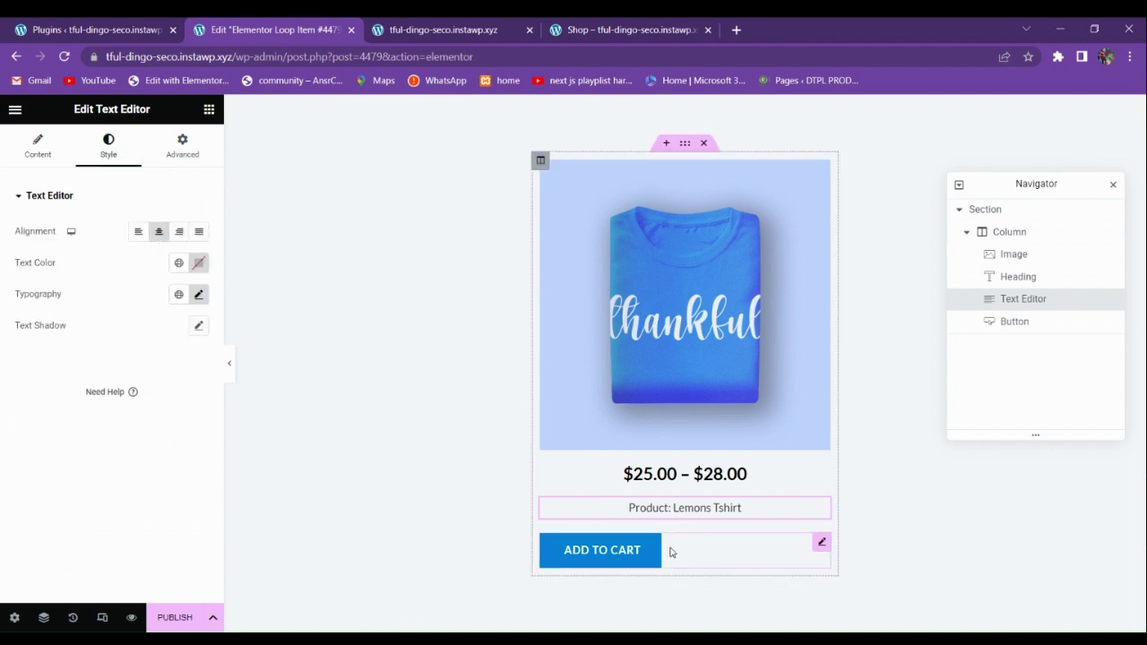
- Centre-align the Add to cart button
left_click(688, 547)
left_click(38, 145)
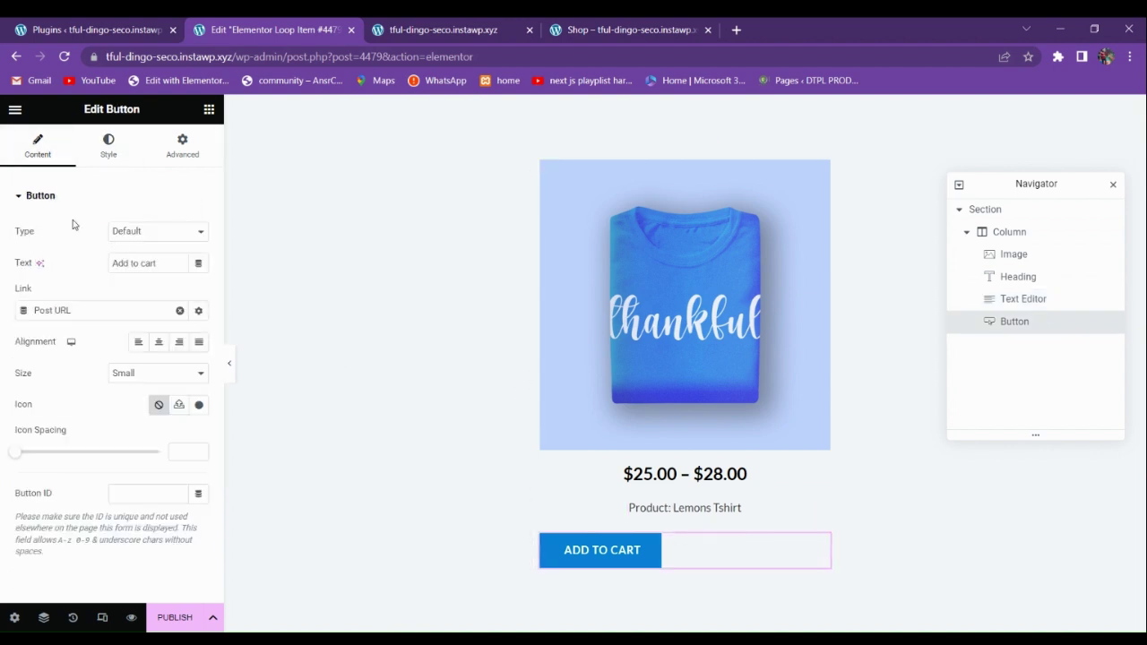
left_click(159, 342)
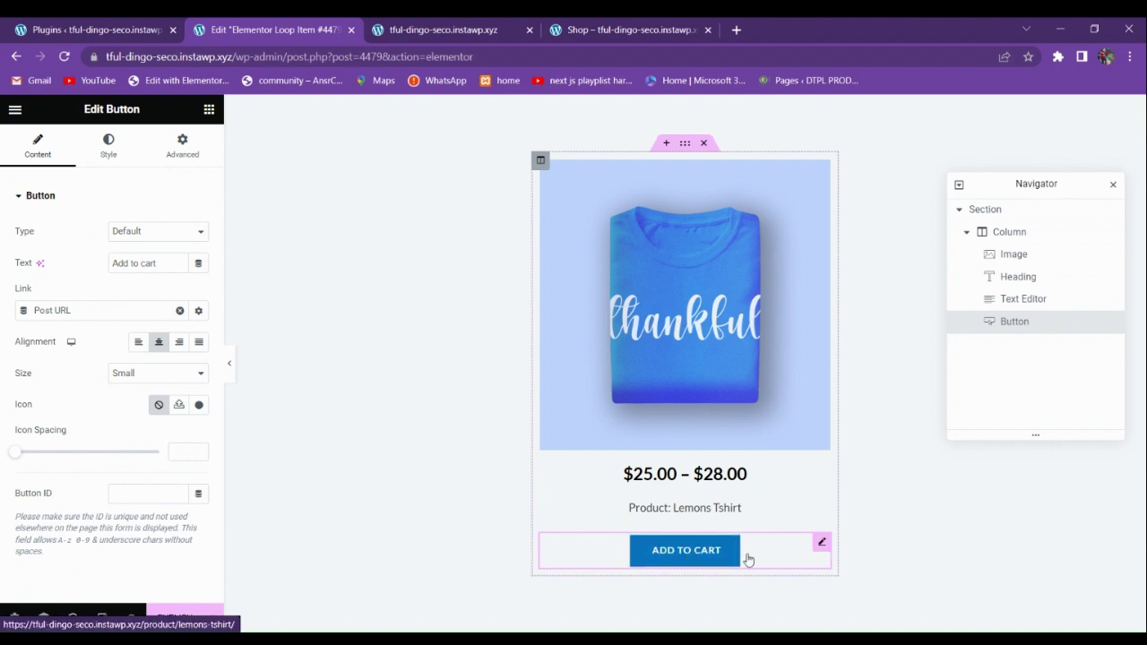
- Set the column's padding to 30 px on all sides
left_click(540, 162)
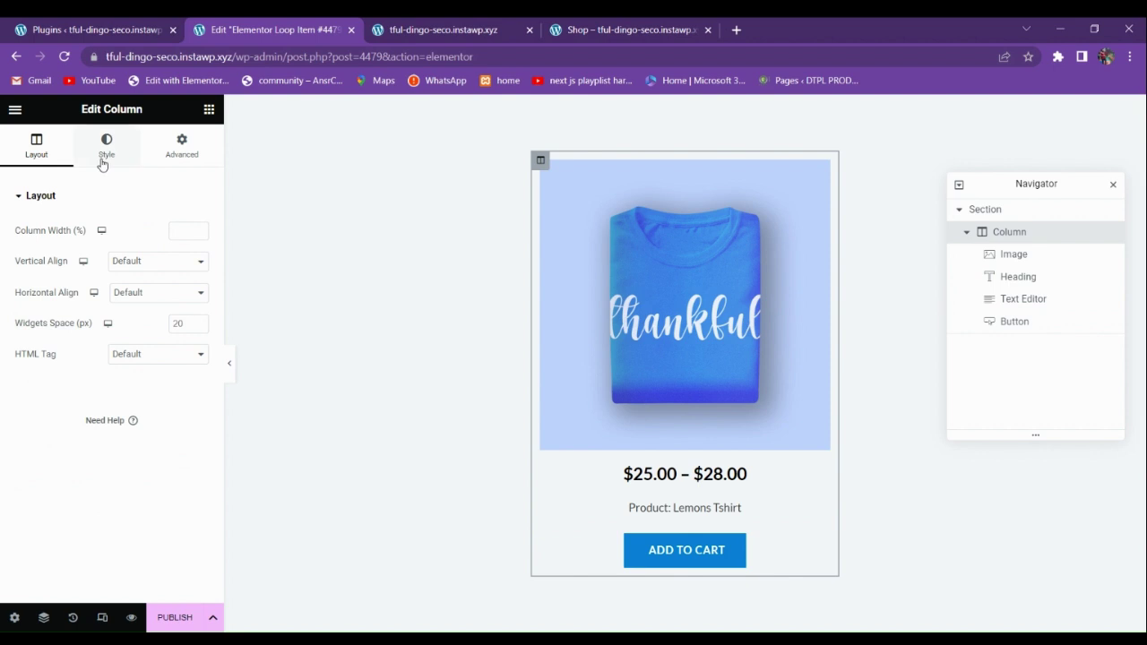
left_click(180, 145)
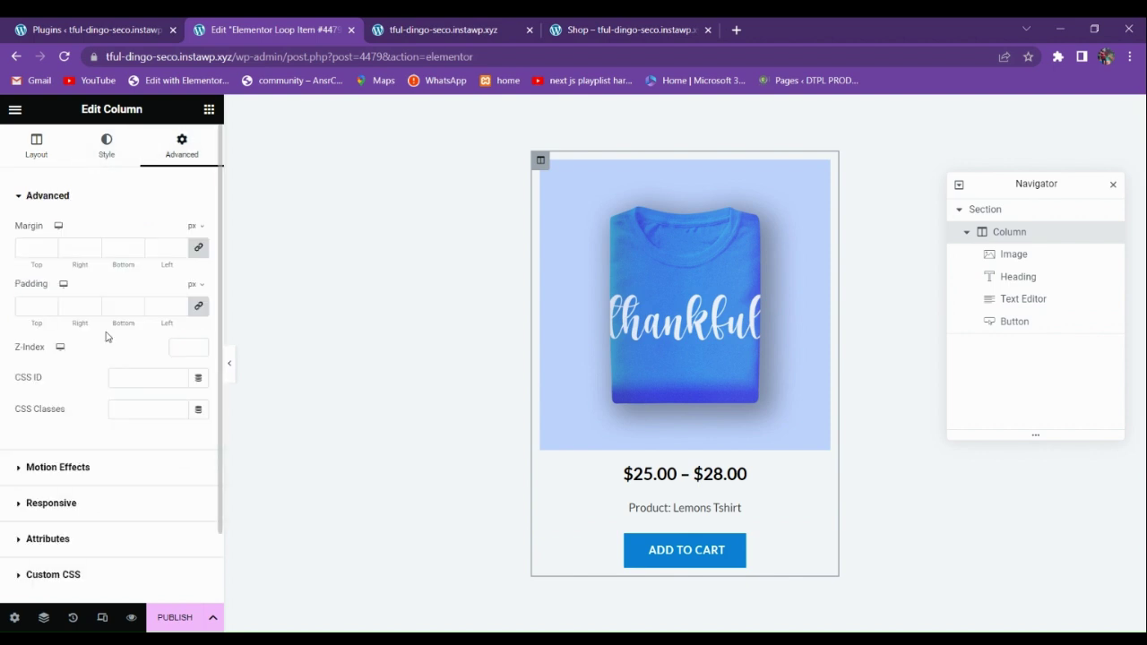
left_click(25, 314)
type("30")
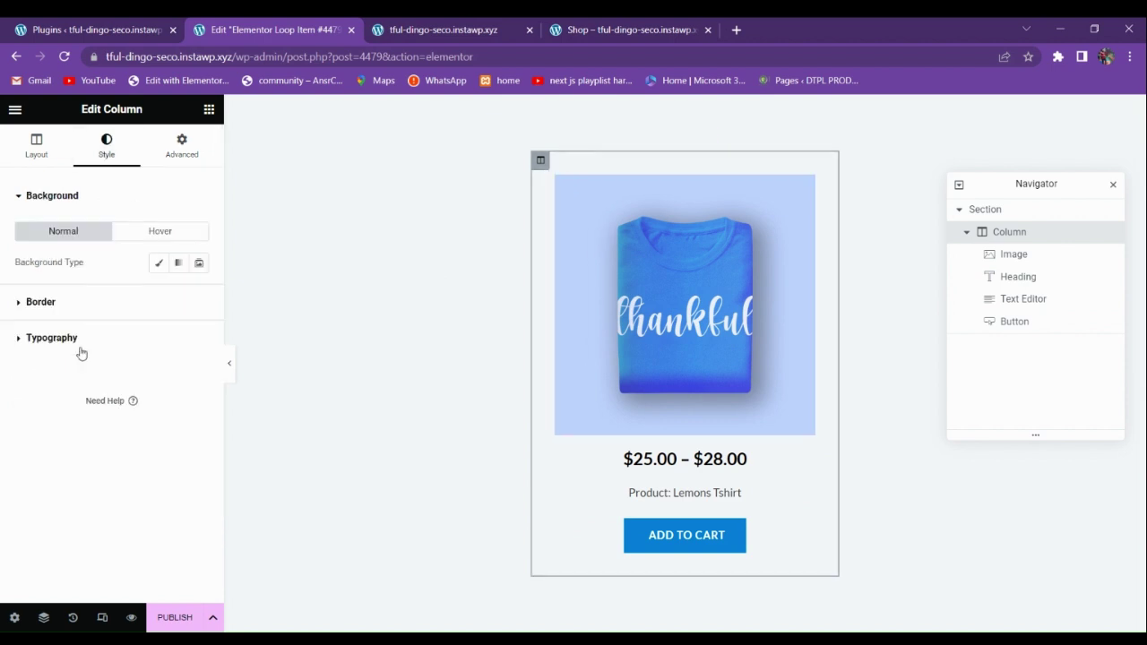
- Give the column a 1 px solid border in the global color Theme Color 2
left_click(41, 302)
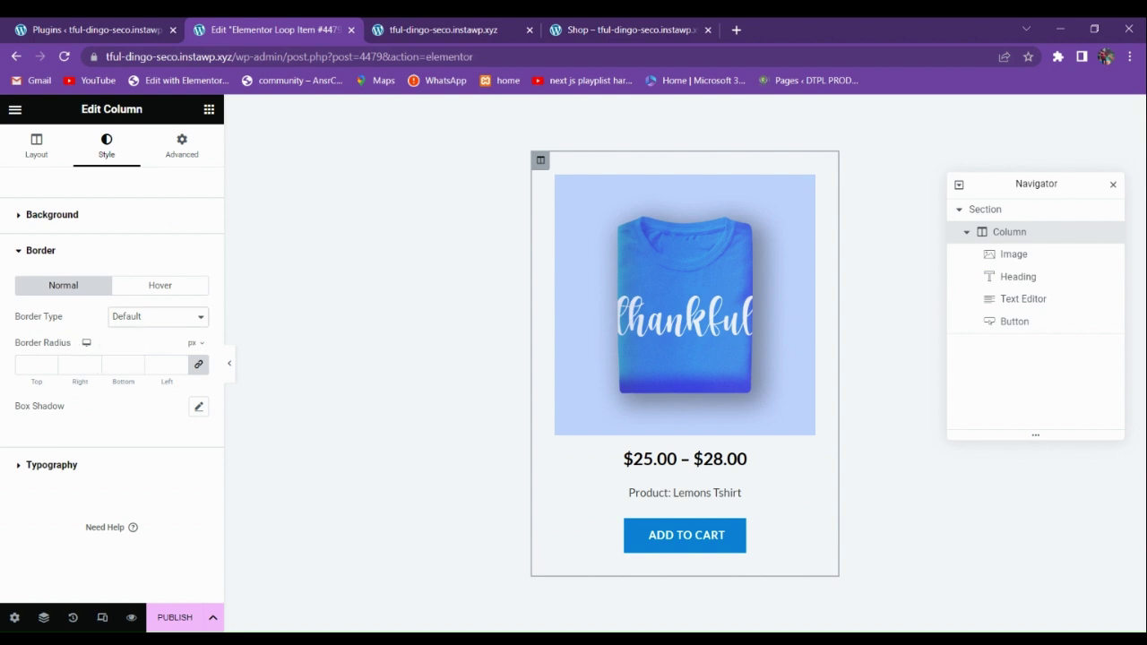
left_click(158, 316)
left_click(143, 363)
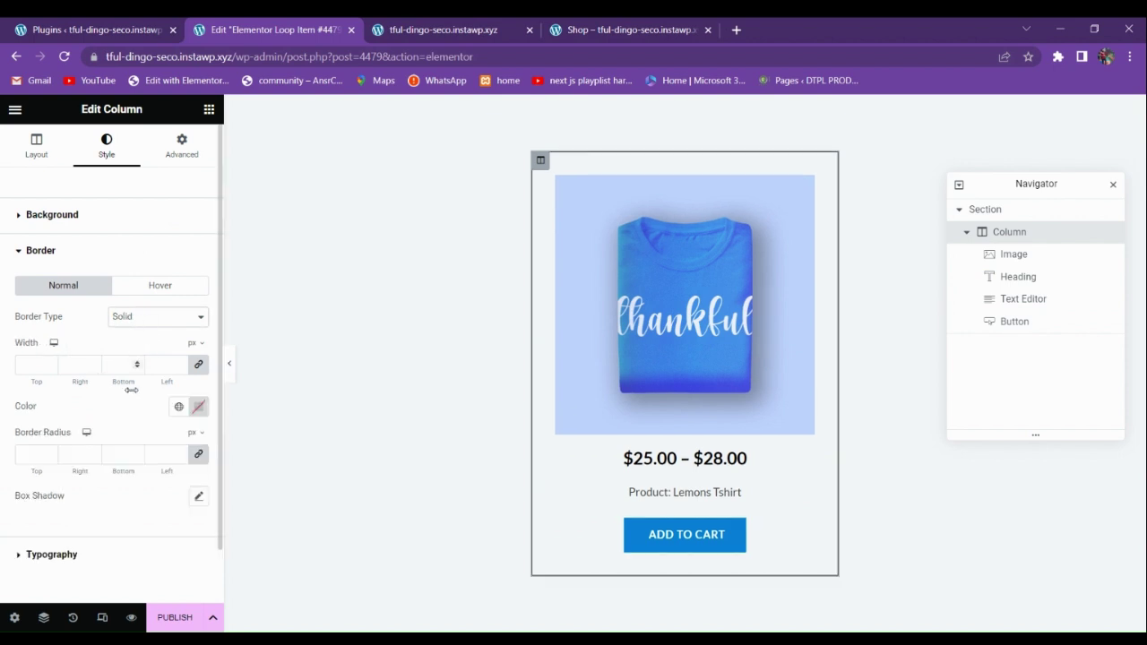
left_click(180, 407)
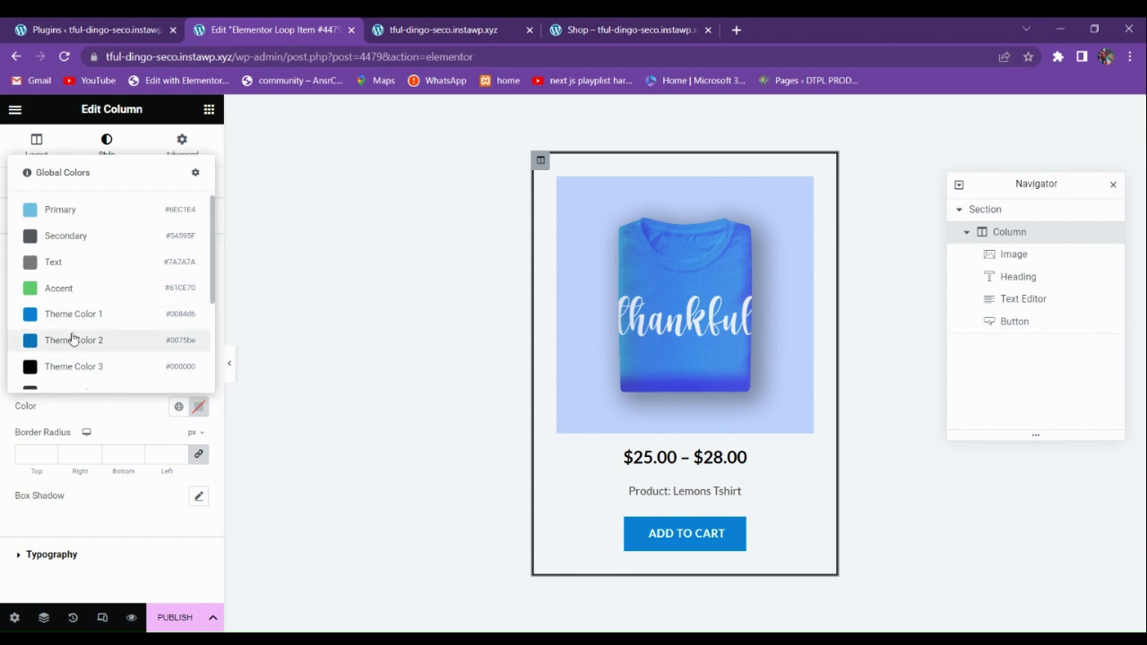
left_click(73, 340)
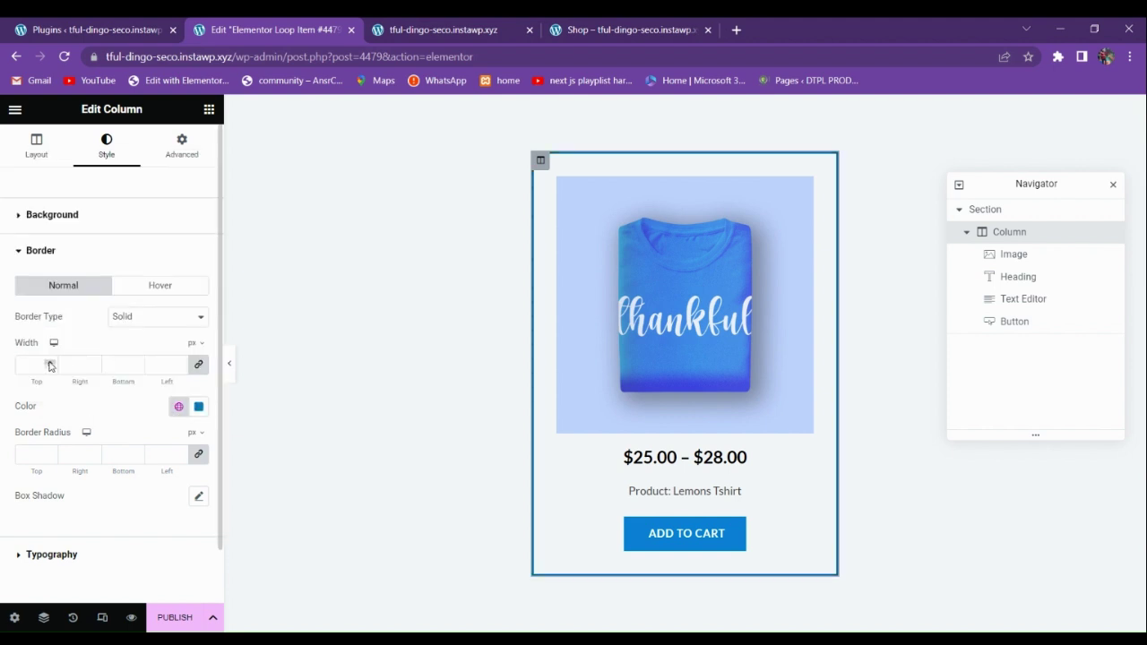
left_click(49, 364)
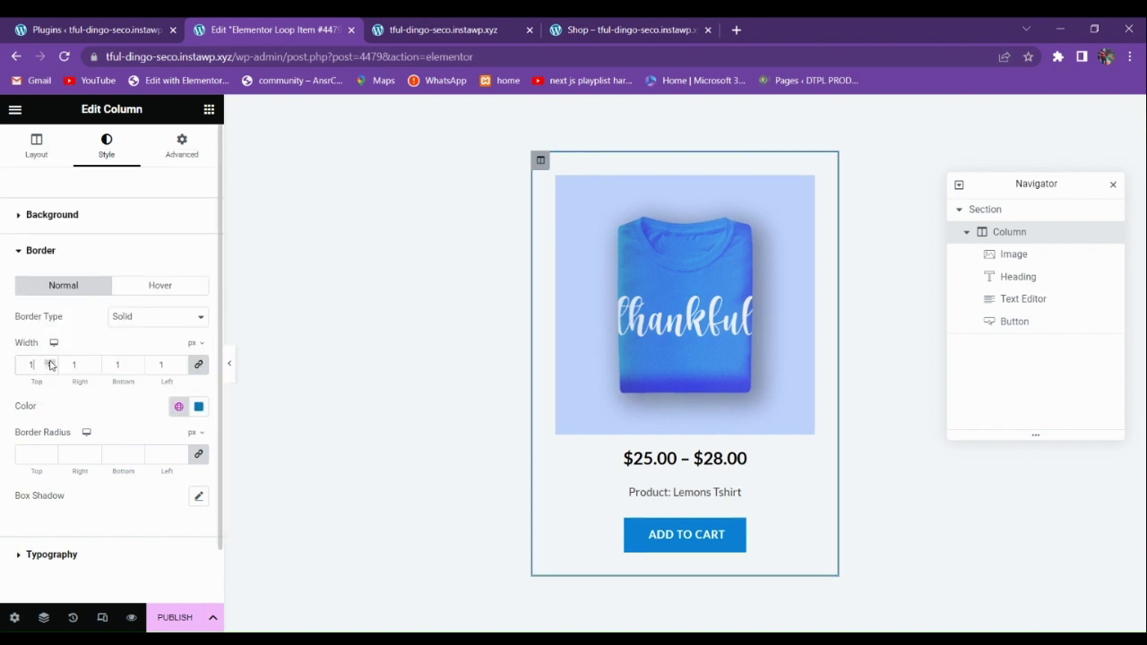
- Adjust the column's border width to 3 px on all sides, checking the card without the editing panel
left_click(231, 381)
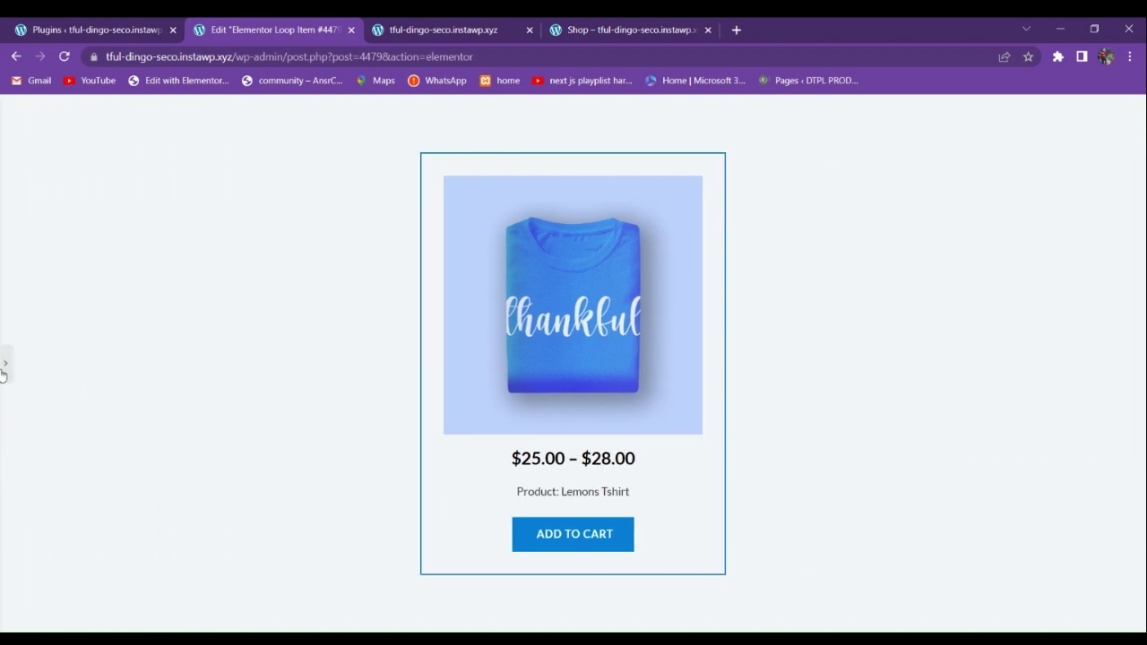
left_click(4, 367)
left_click(51, 362)
left_click(50, 362)
left_click(230, 363)
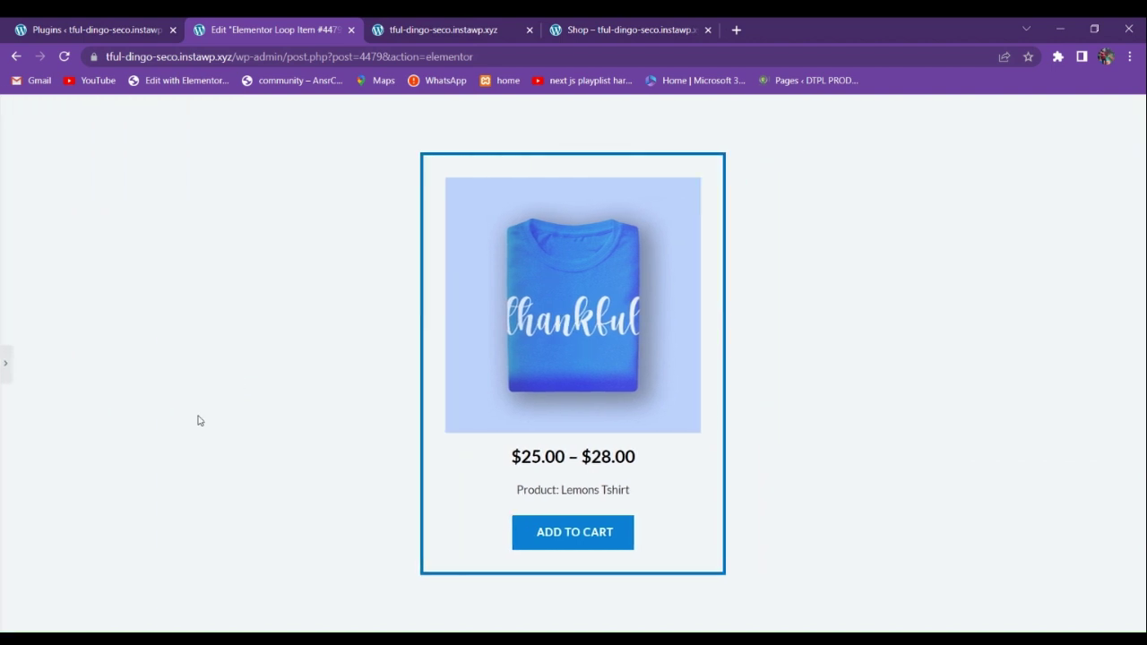
left_click(4, 368)
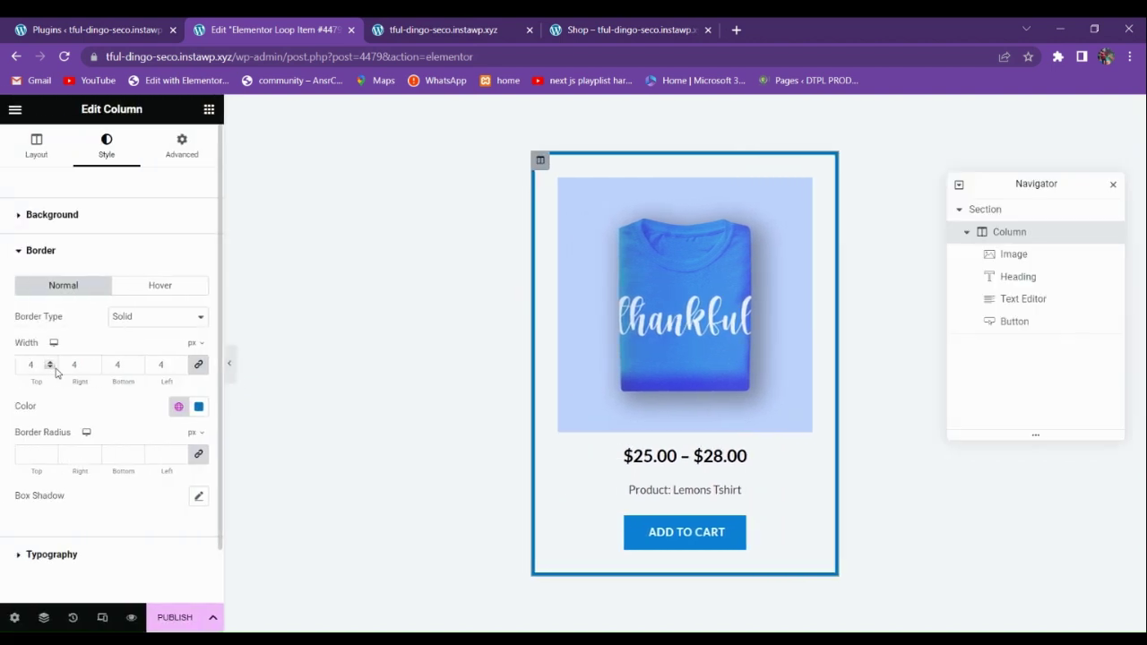
left_click(51, 367)
left_click(231, 363)
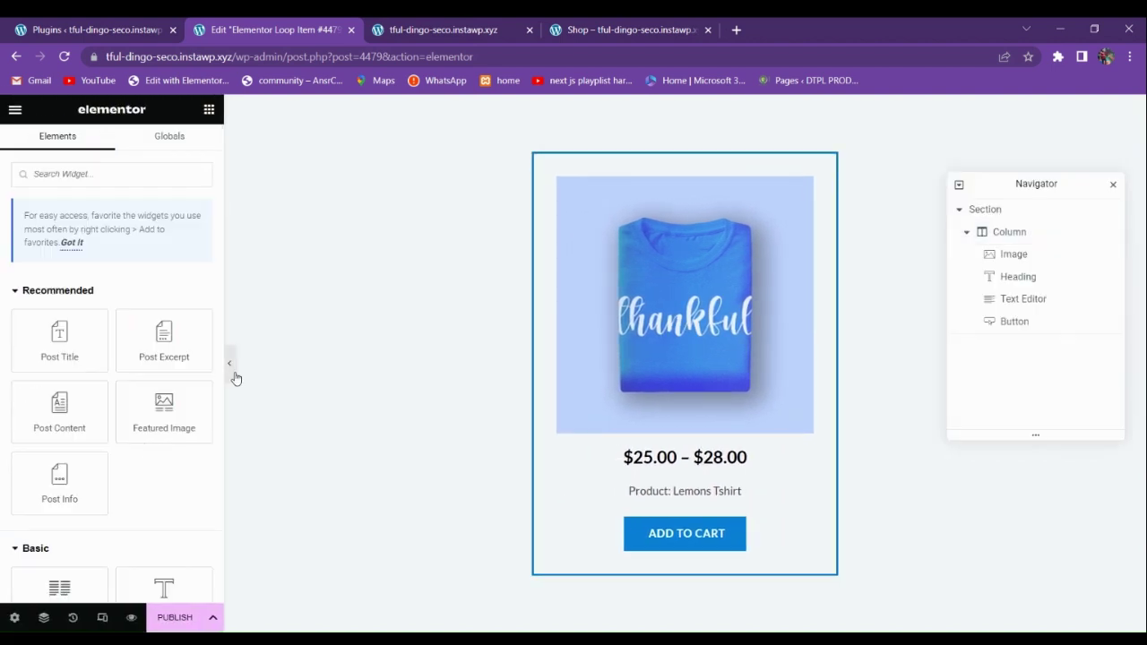
left_click(3, 359)
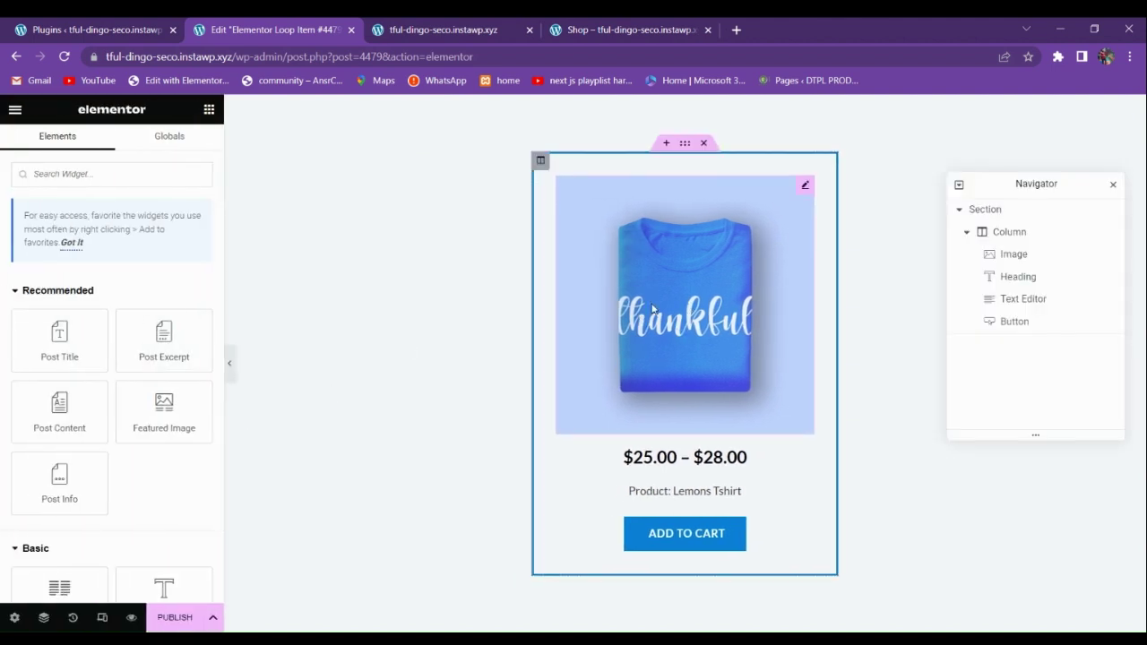
- Set the column's border radius to 10 px on all corners after trying 5 px, and publish the loop item template
left_click(541, 160)
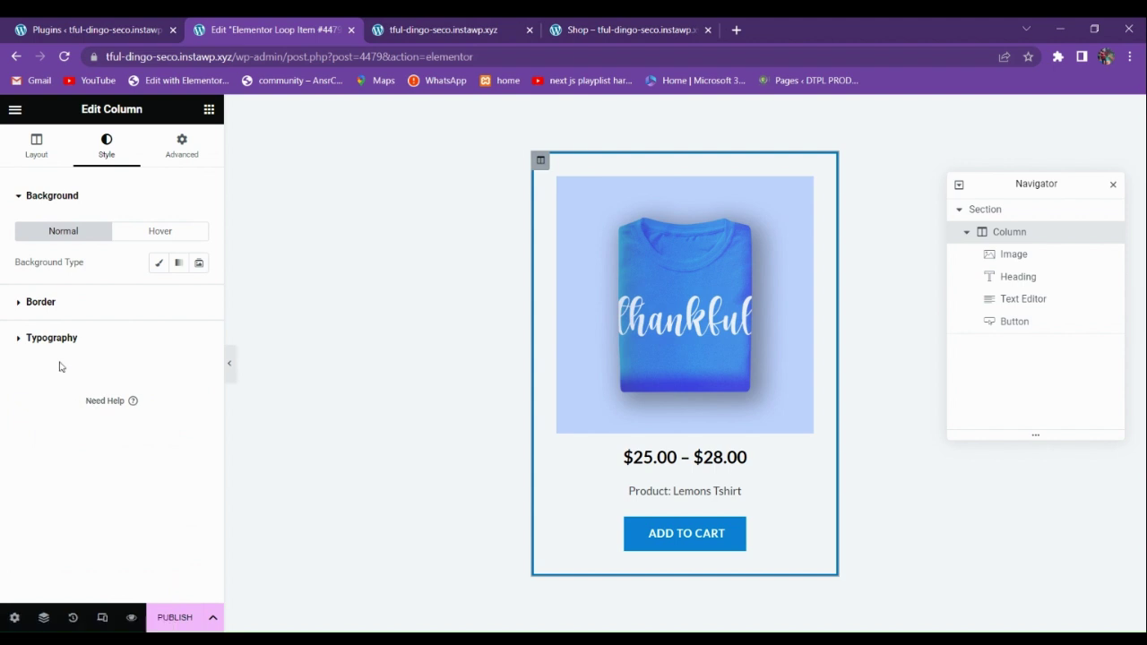
left_click(44, 306)
type("5")
left_click(233, 385)
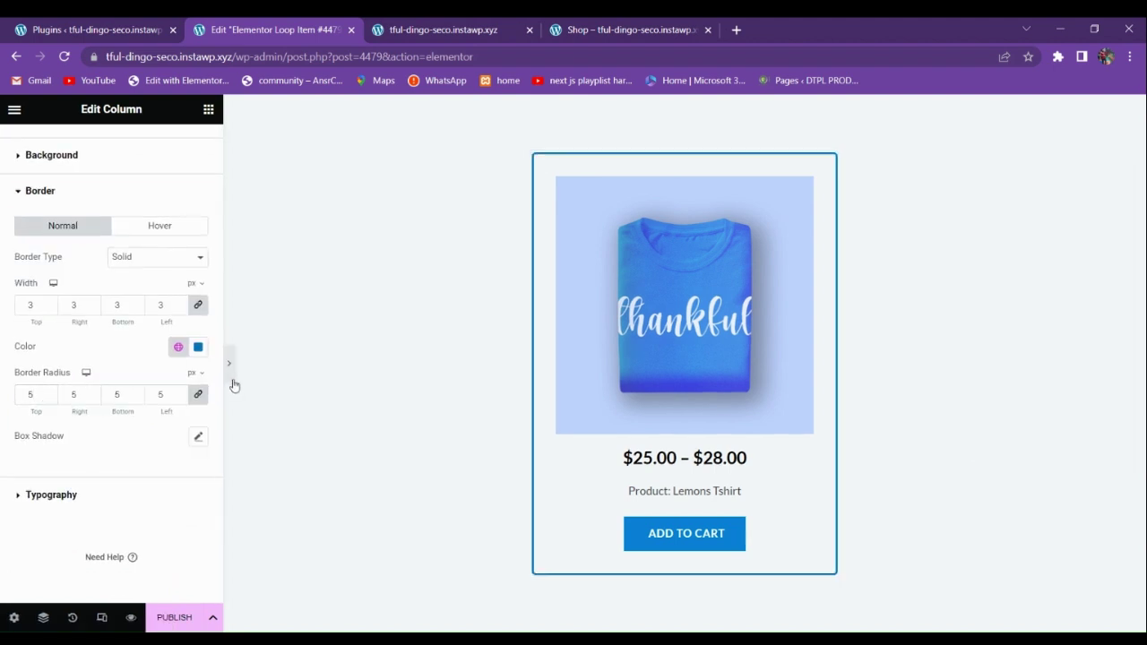
left_click(5, 364)
double_click(20, 397)
type("10")
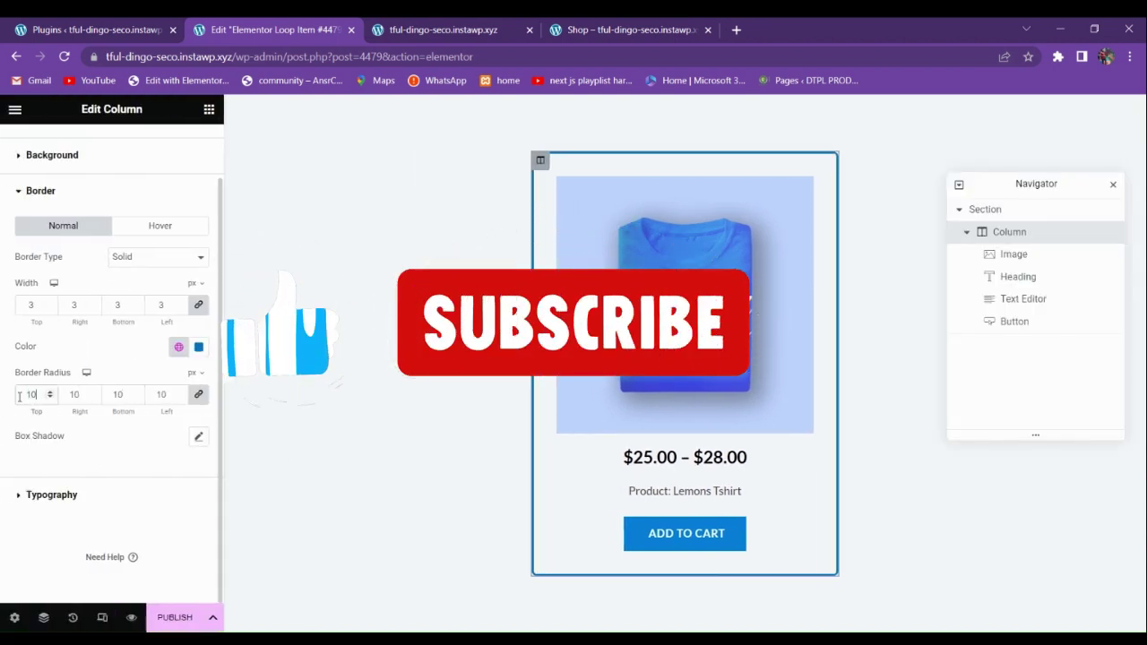
left_click(232, 392)
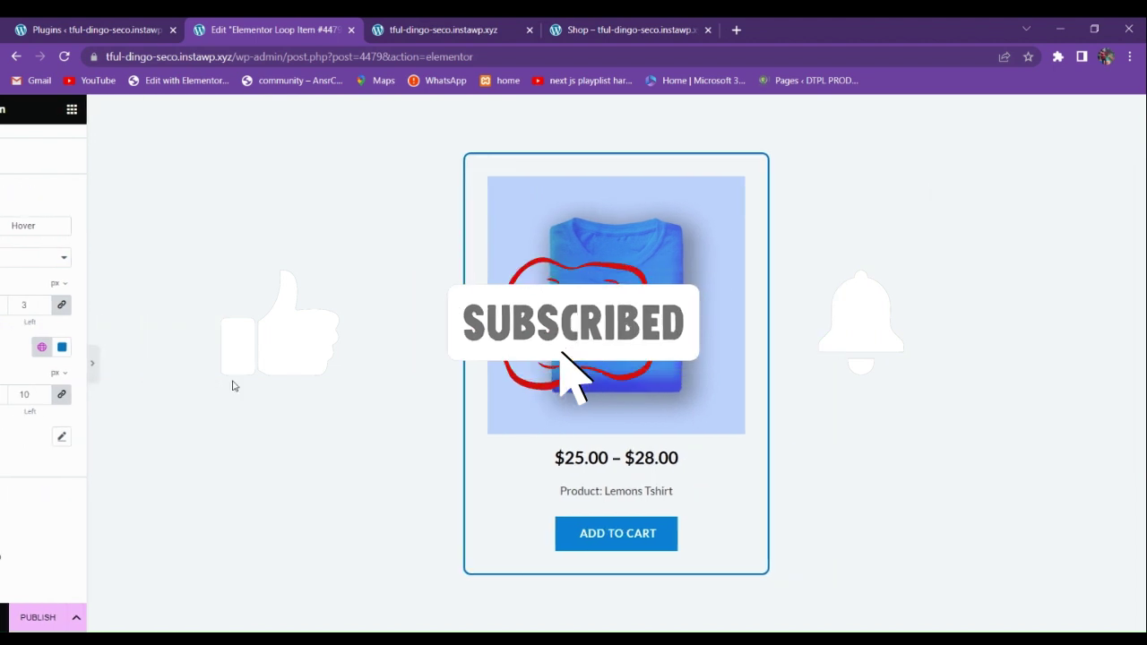
left_click(3, 360)
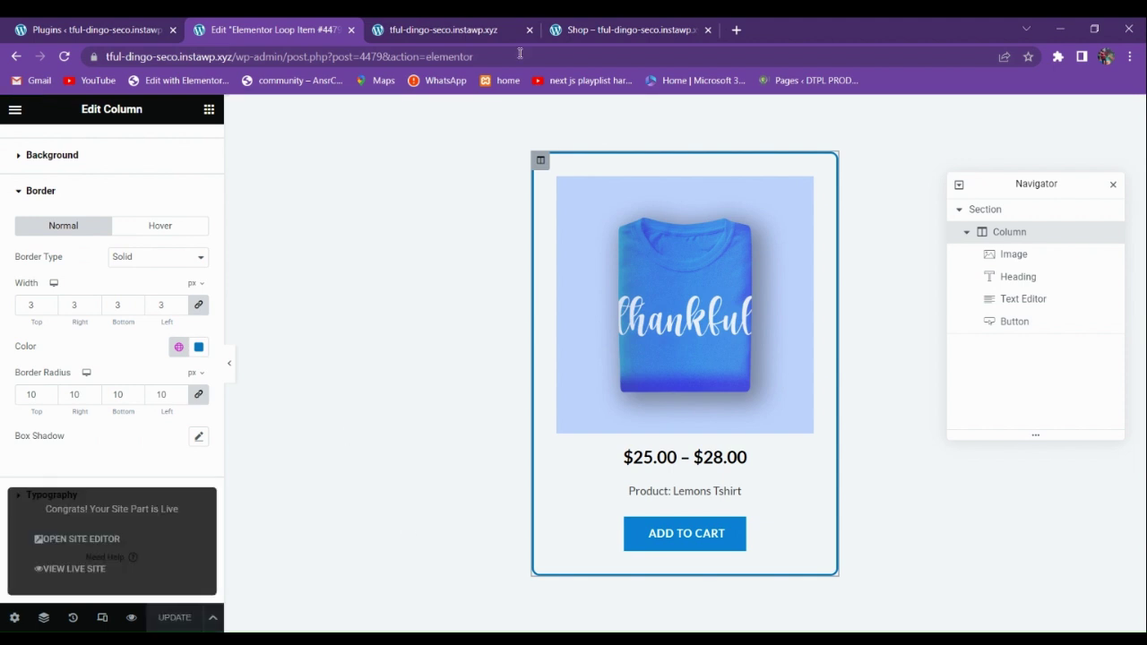
- Open the site's Home page for editing with Elementor in a new browser tab
left_click(439, 29)
right_click(437, 112)
left_click(484, 116)
left_click(580, 27)
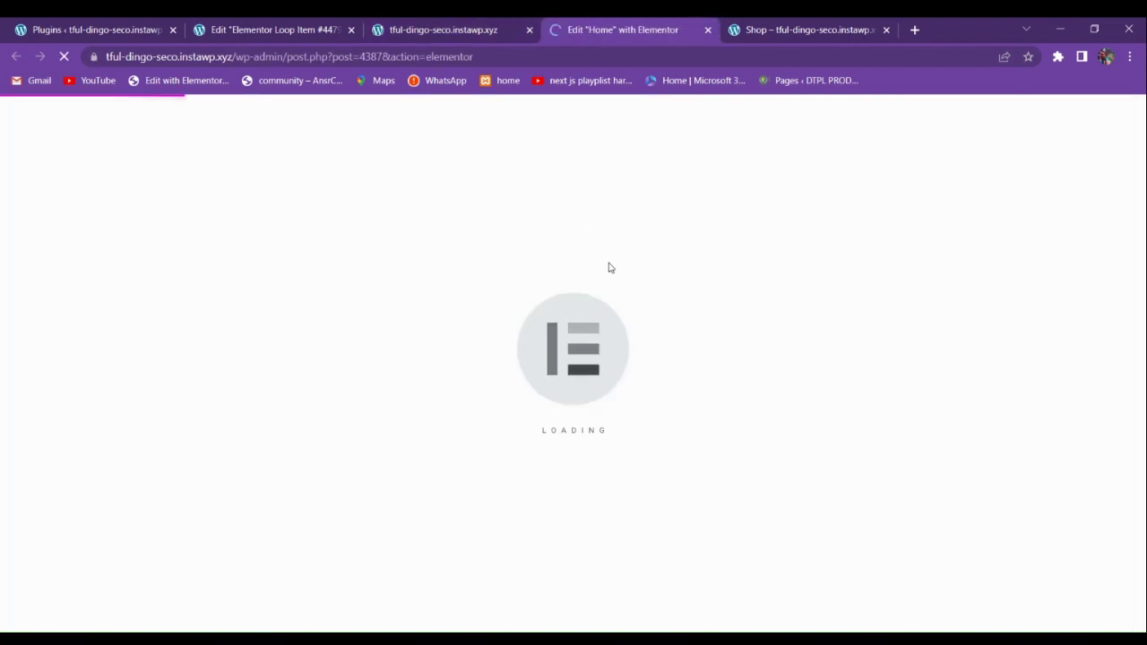
- Return to the loop item template's editor tab and review the finished product card
left_click(473, 26)
key("ctrl+Tab")
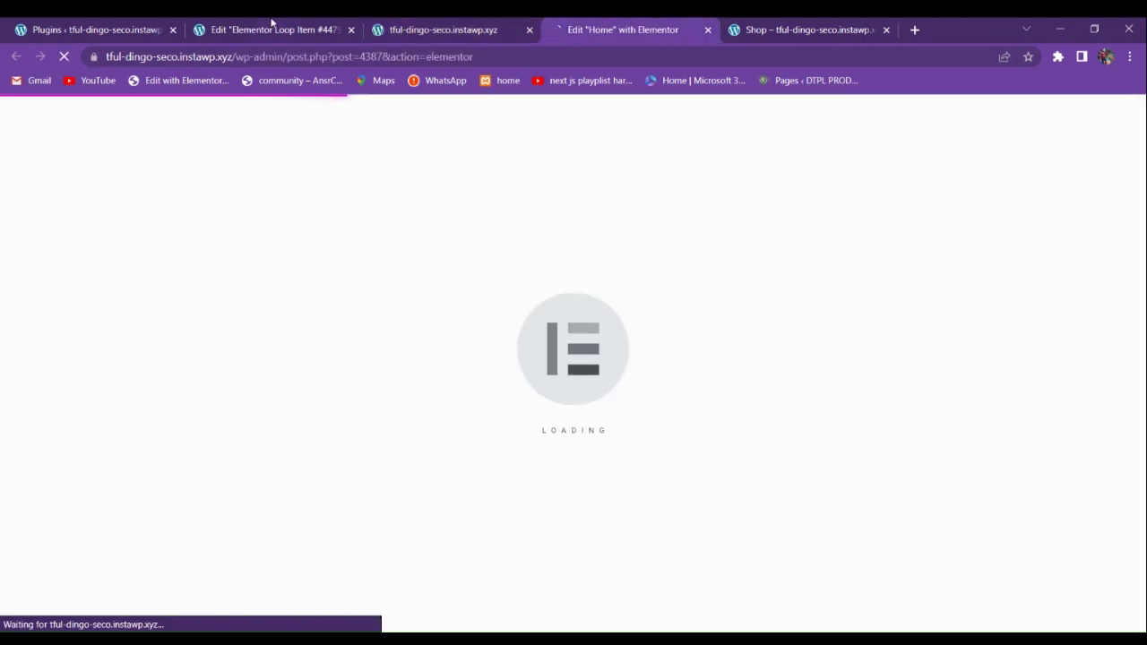
left_click(271, 21)
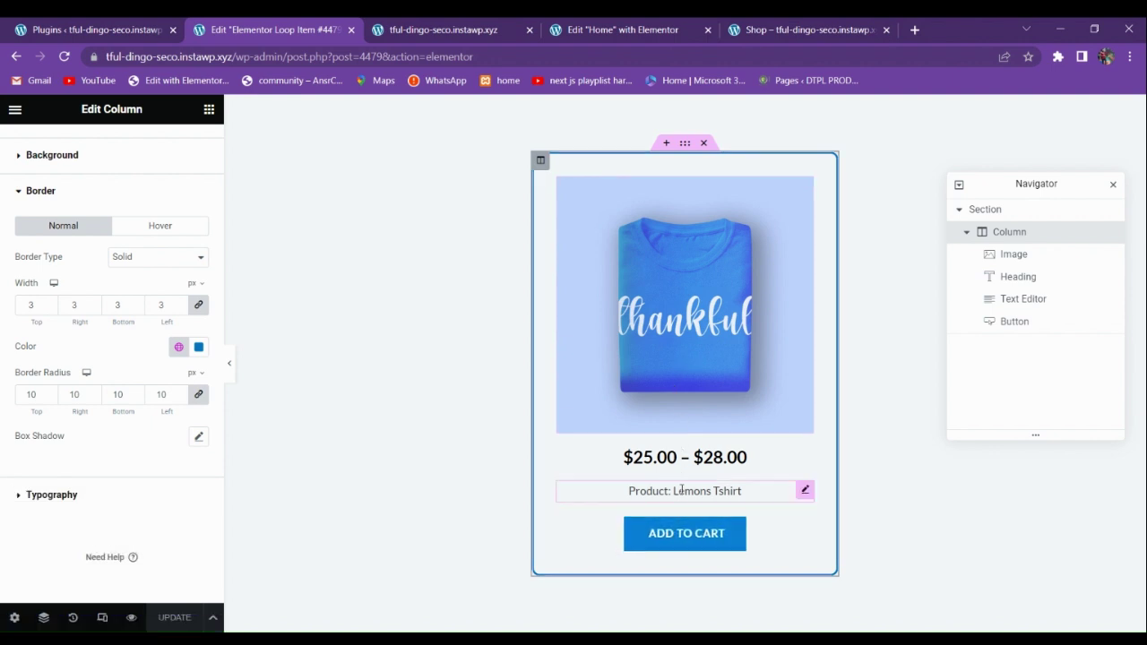
- Switch to the Home page editor and find the Featured Products section
left_click(640, 26)
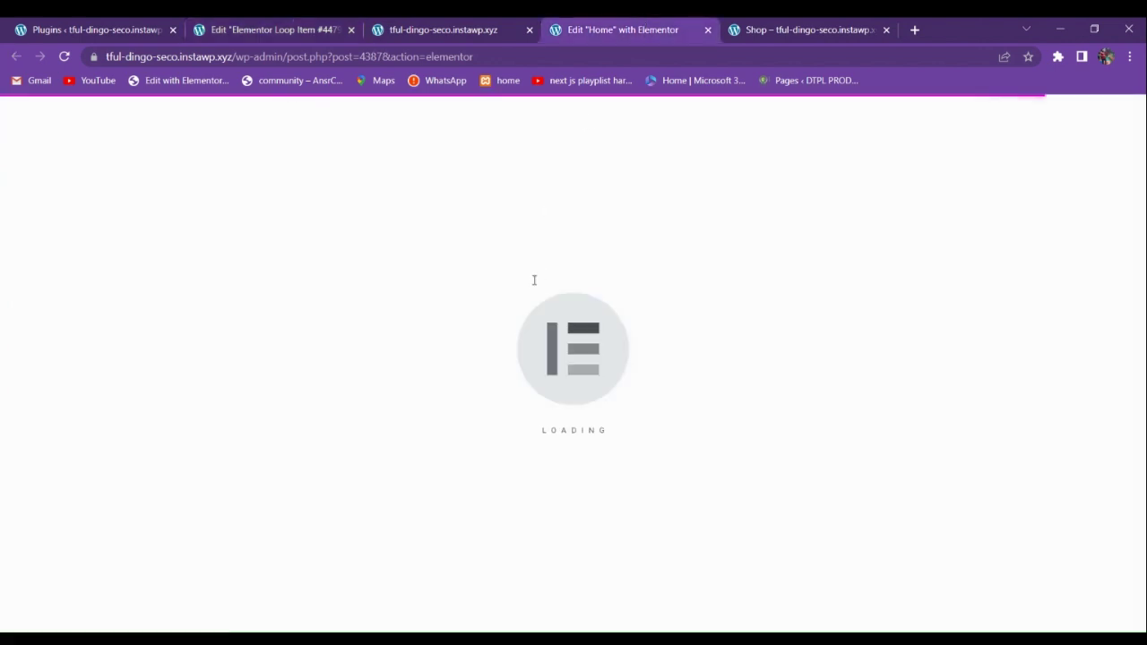
scroll(513, 345, "down", 8)
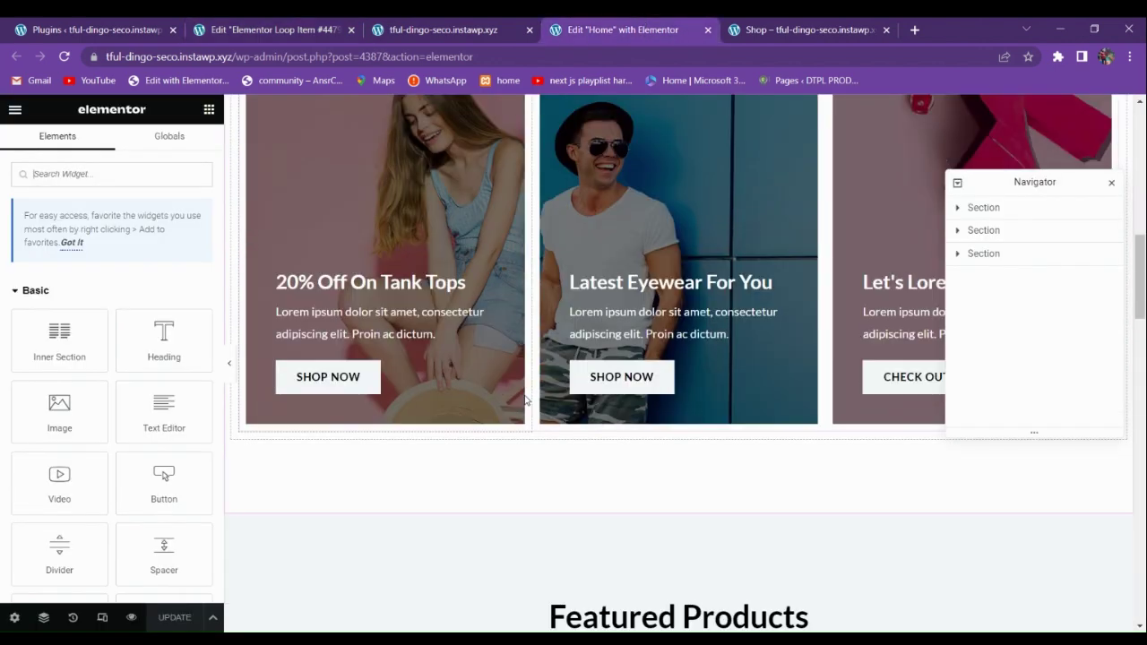
scroll(523, 389, "up", 2)
scroll(583, 332, "up", 2)
scroll(601, 384, "down", 6)
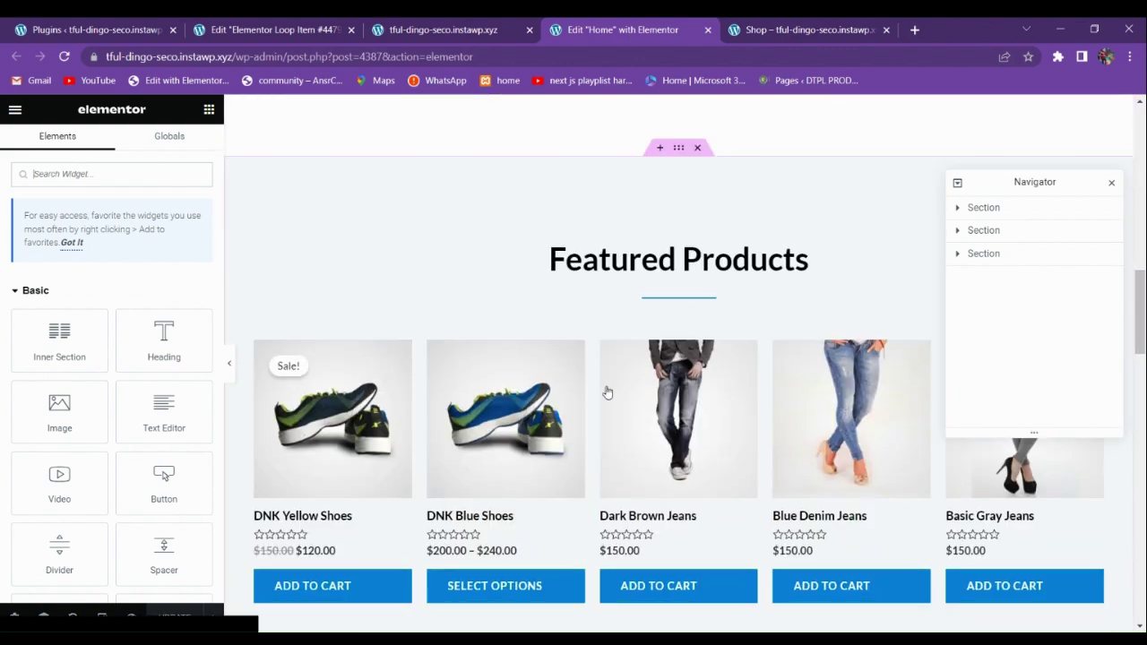
- Add a new single-column section directly above the Featured Products section
left_click(659, 148)
left_click(642, 226)
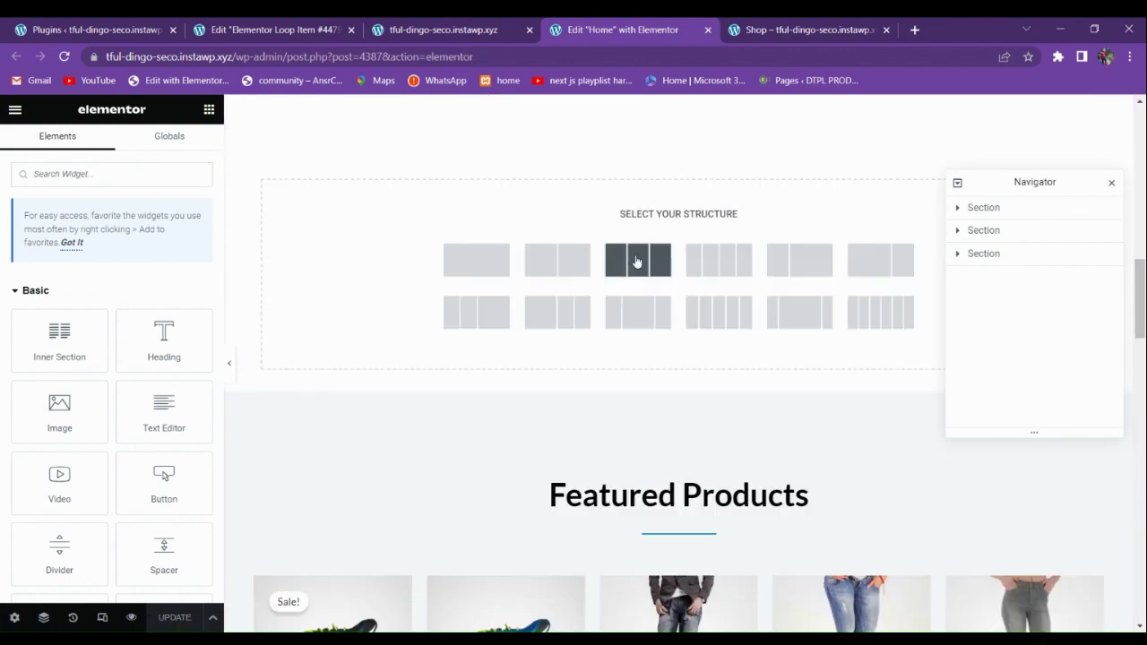
left_click(476, 260)
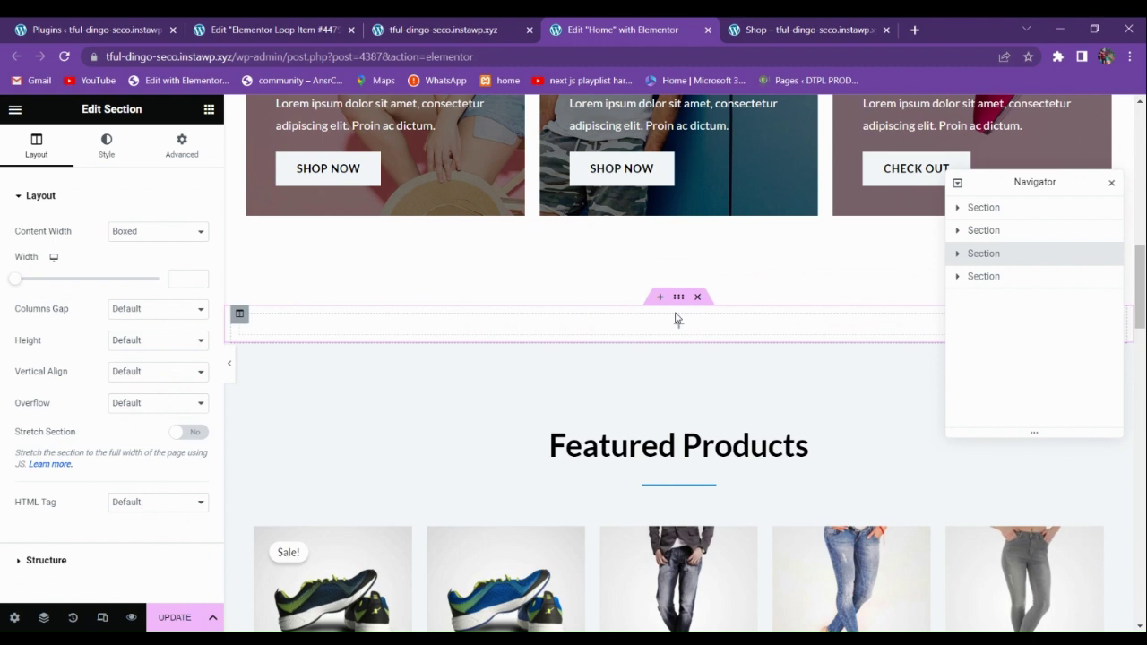
- Set the new section's top and bottom padding to 80 px, with the padding values unlinked
left_click(171, 150)
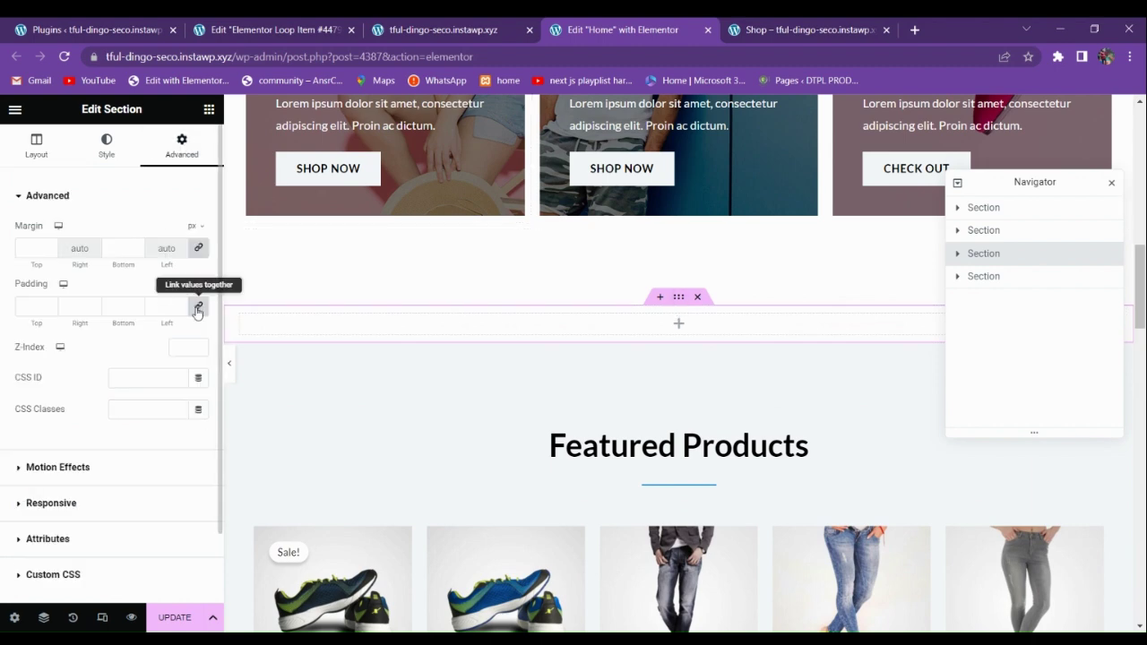
type("80")
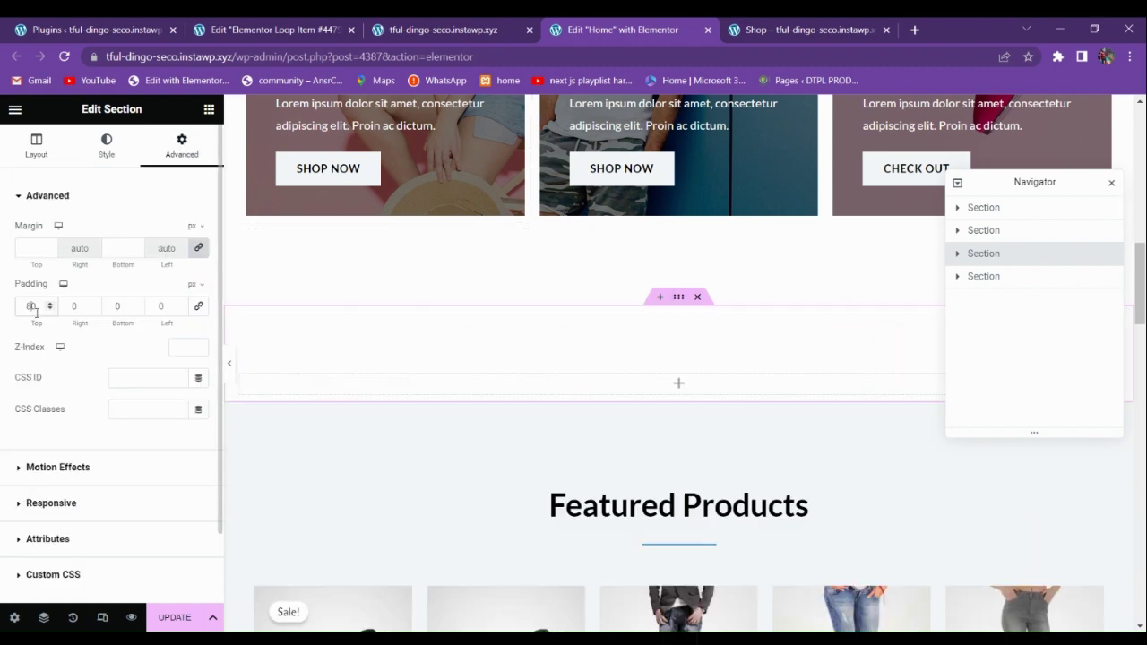
key("Tab")
key("Tab")
type("80")
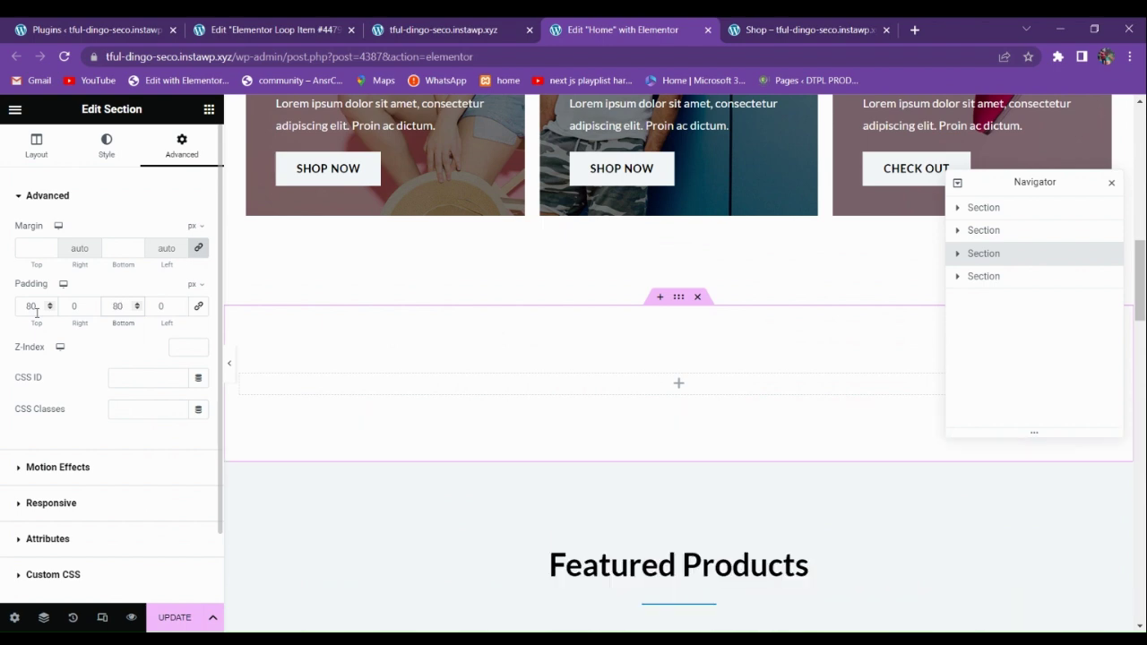
- Copy the Featured Products heading and paste it into the new section's empty column
scroll(510, 340, "down", 3)
left_click(516, 345)
right_click(516, 345)
left_click(561, 405)
scroll(561, 407, "up", 3)
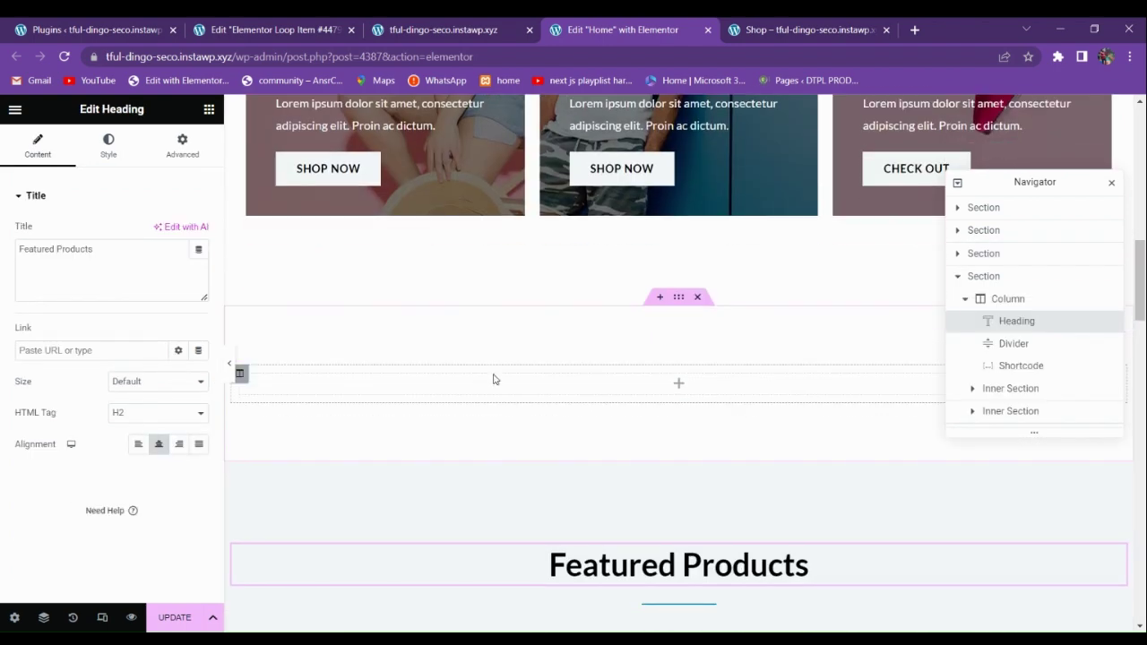
left_click(493, 379)
right_click(493, 379)
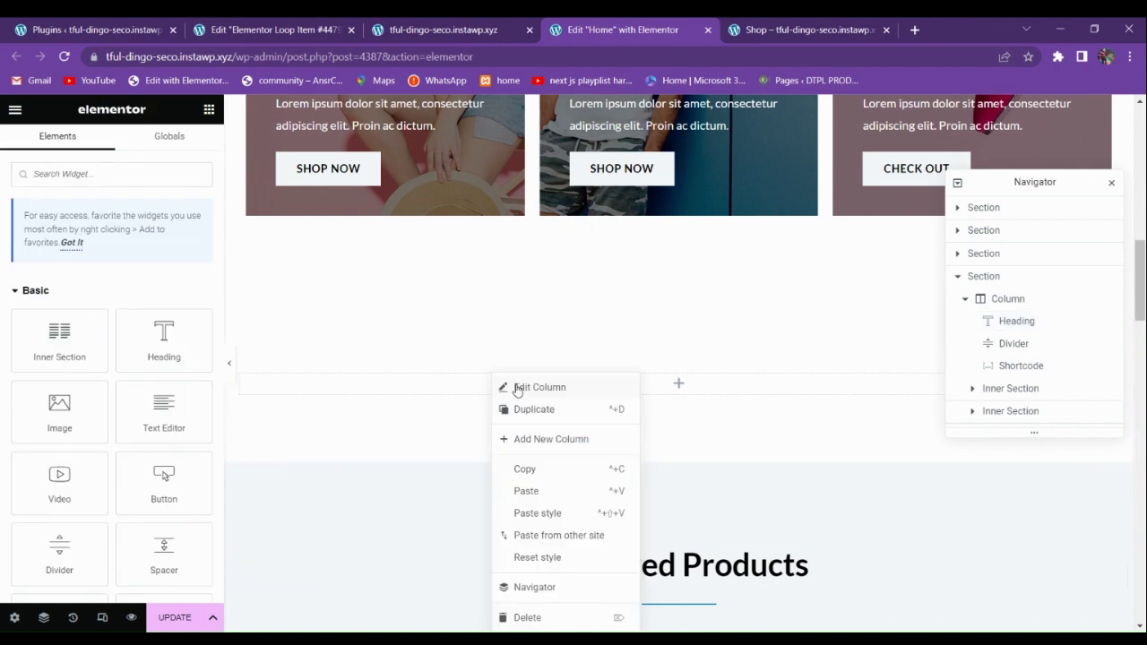
left_click(527, 492)
- Change the pasted heading's title to "Loop Grid made using elementor loop items"
left_click_drag(120, 285, 3, 244)
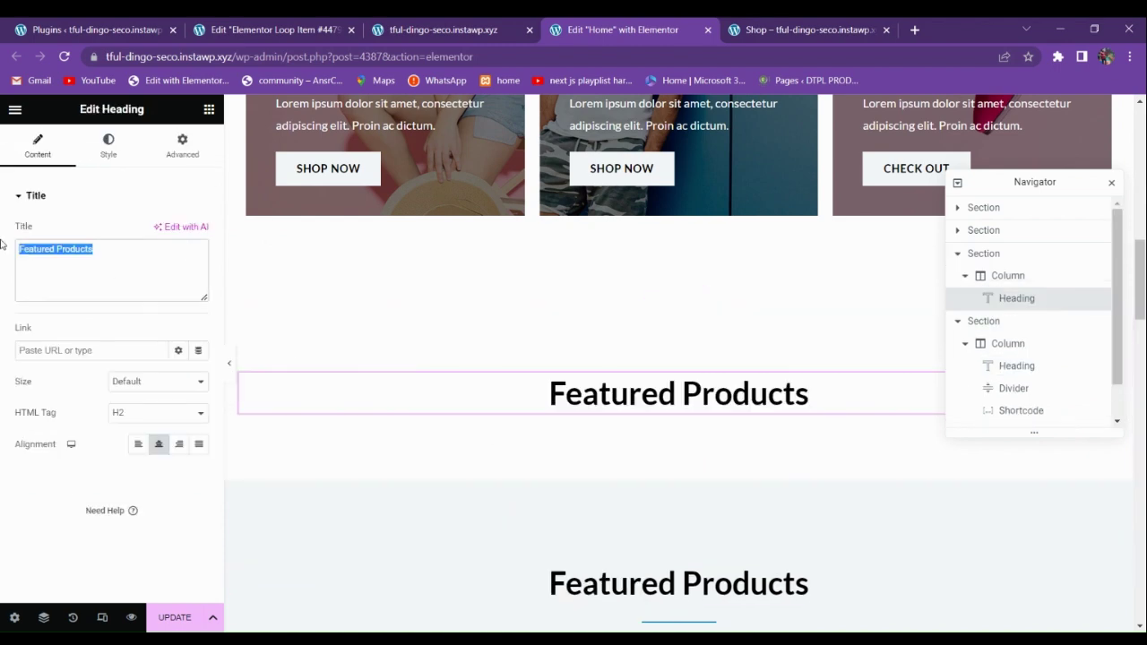
type("Loop Grid")
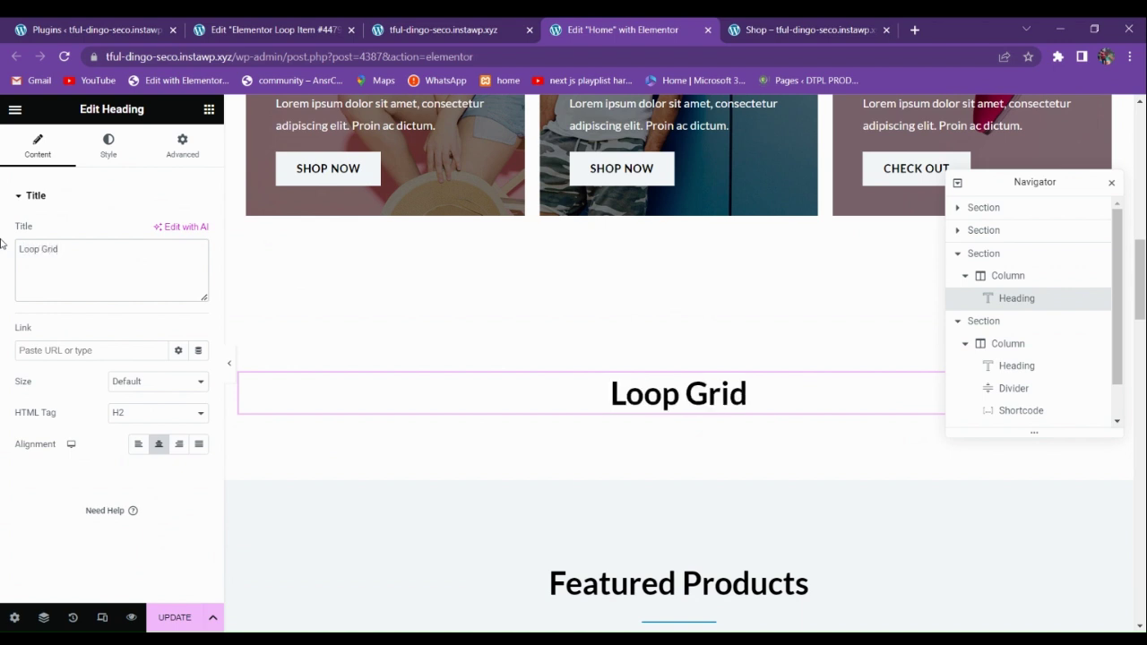
type(" made using")
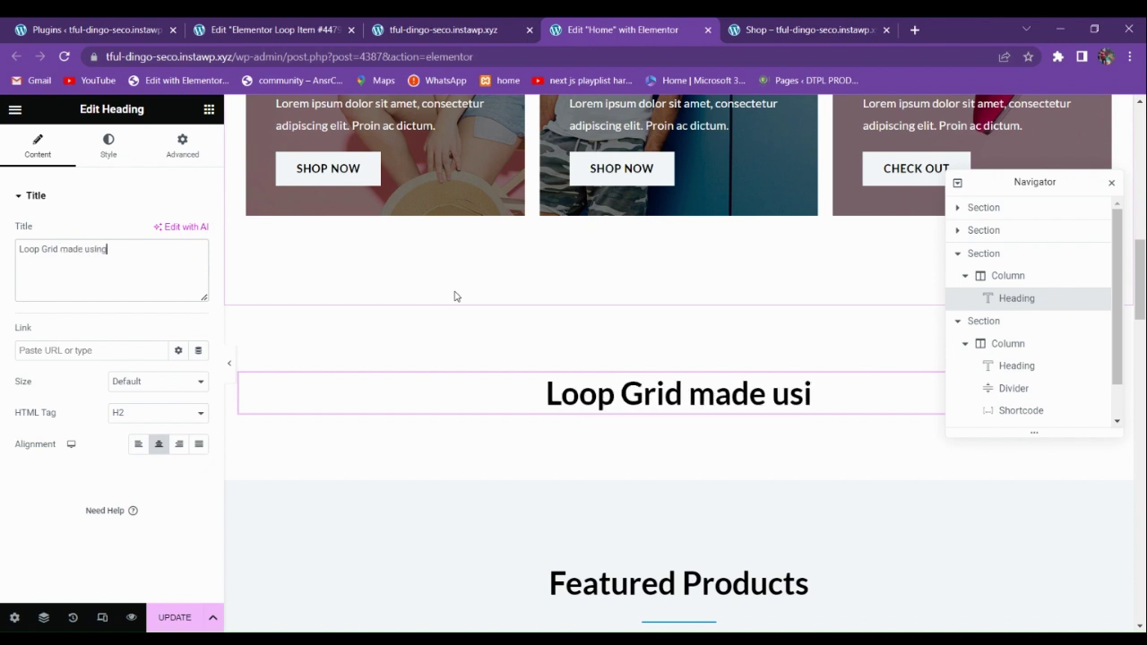
type(" elementor loop")
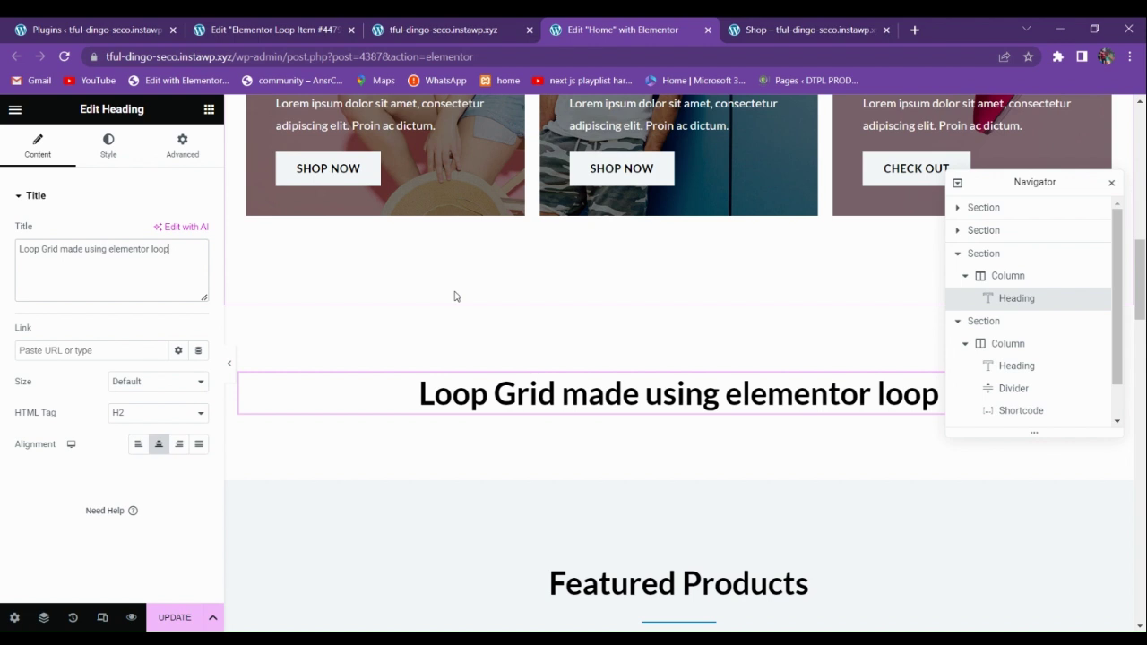
type(" items")
- Search the widgets for "loop" and place a Loop Grid widget below the new heading
scroll(454, 297, "down", 2)
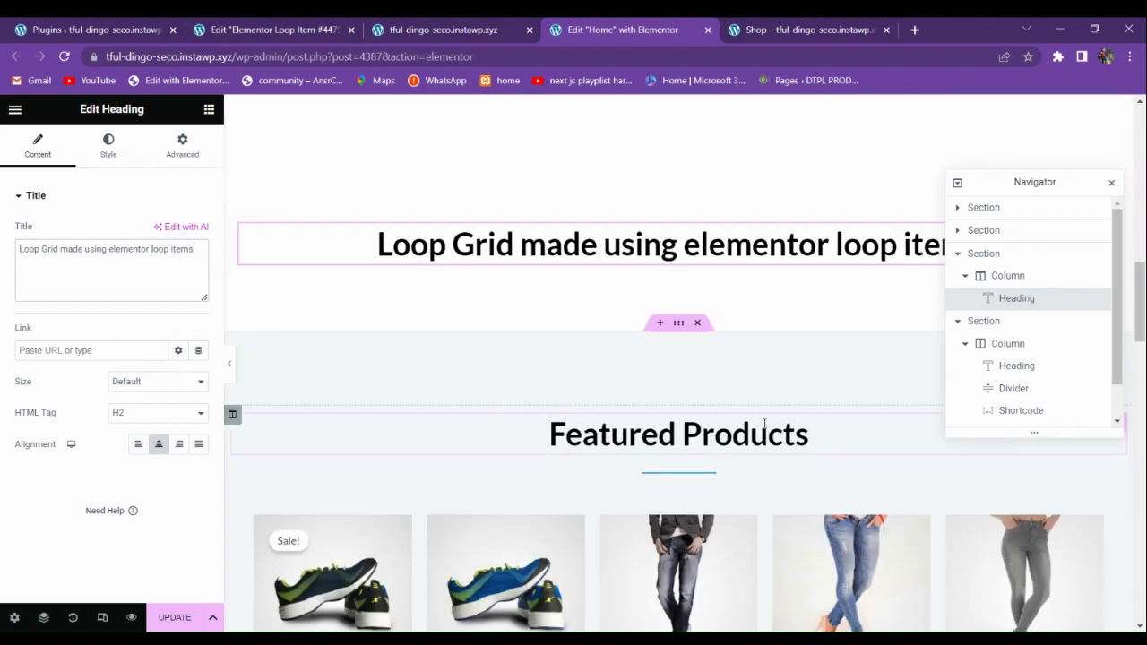
left_click(209, 110)
type("loop")
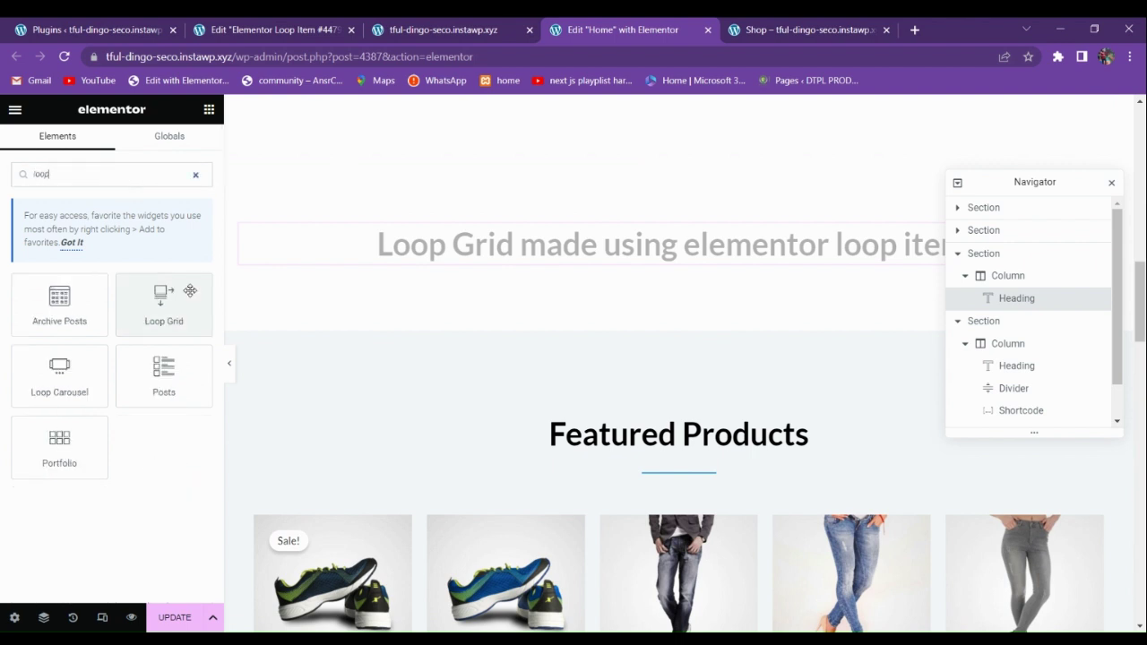
left_click_drag(191, 286, 627, 260)
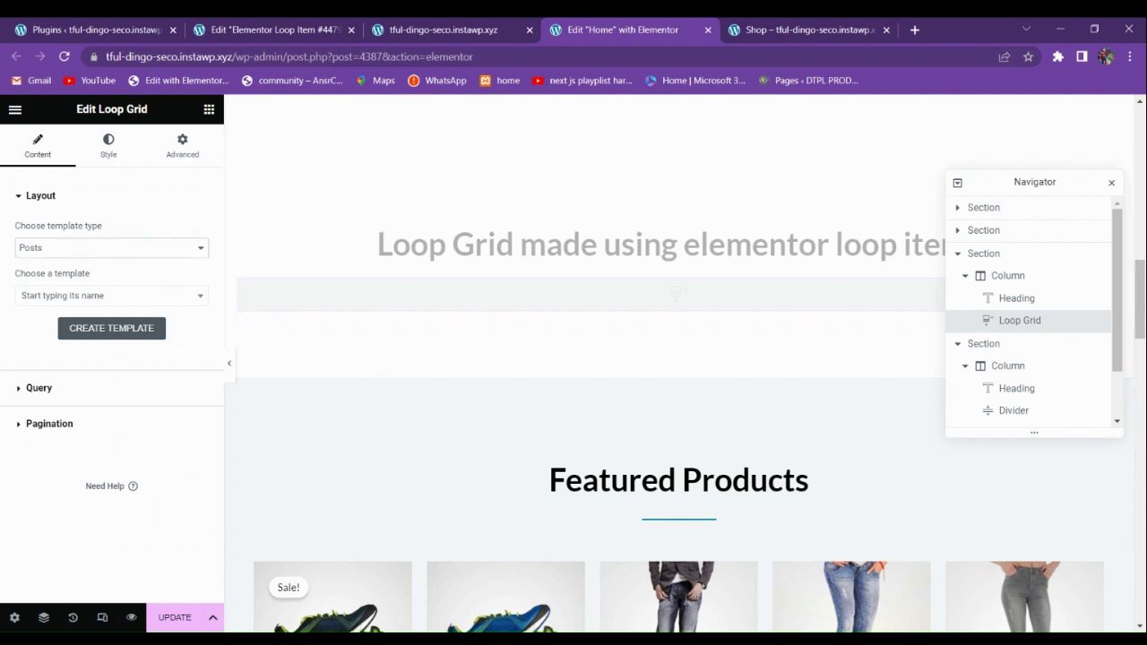
- Set the loop grid's template type to Products and choose the template "Elementor Loop Item #4479"
left_click(79, 300)
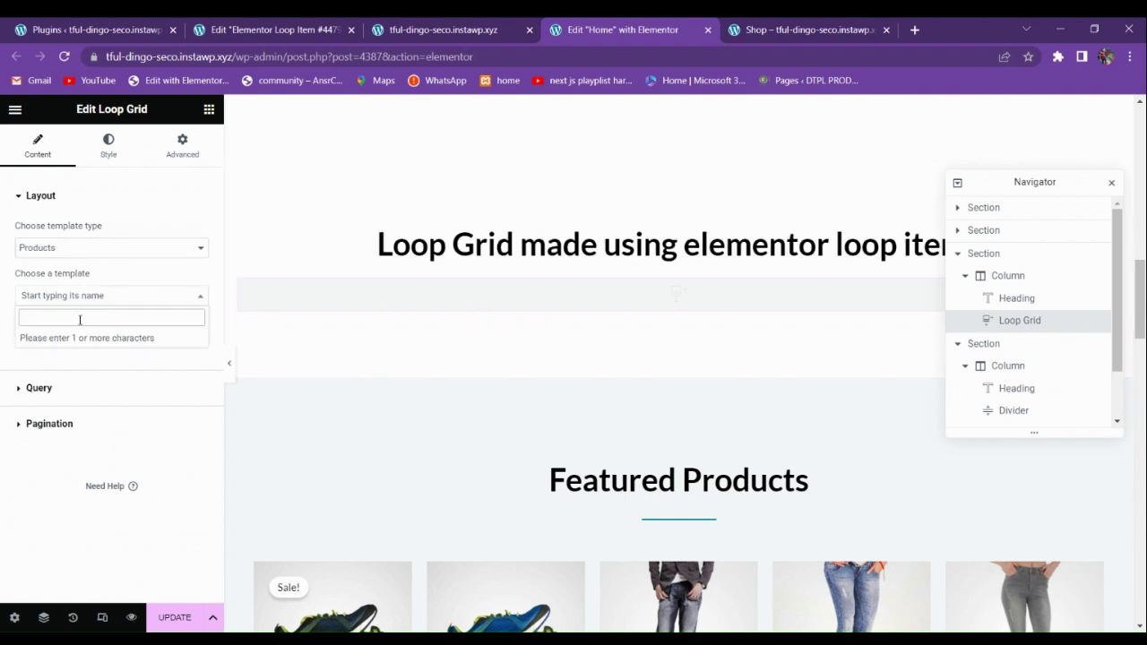
type("elementor")
left_click(97, 342)
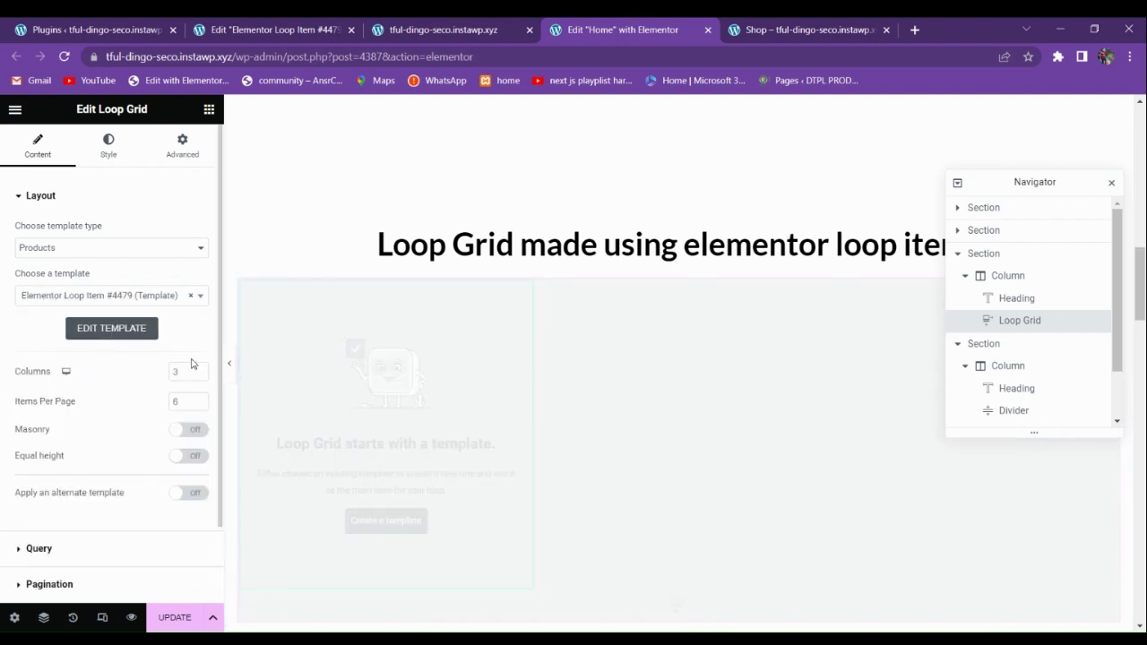
scroll(376, 412, "down", 2)
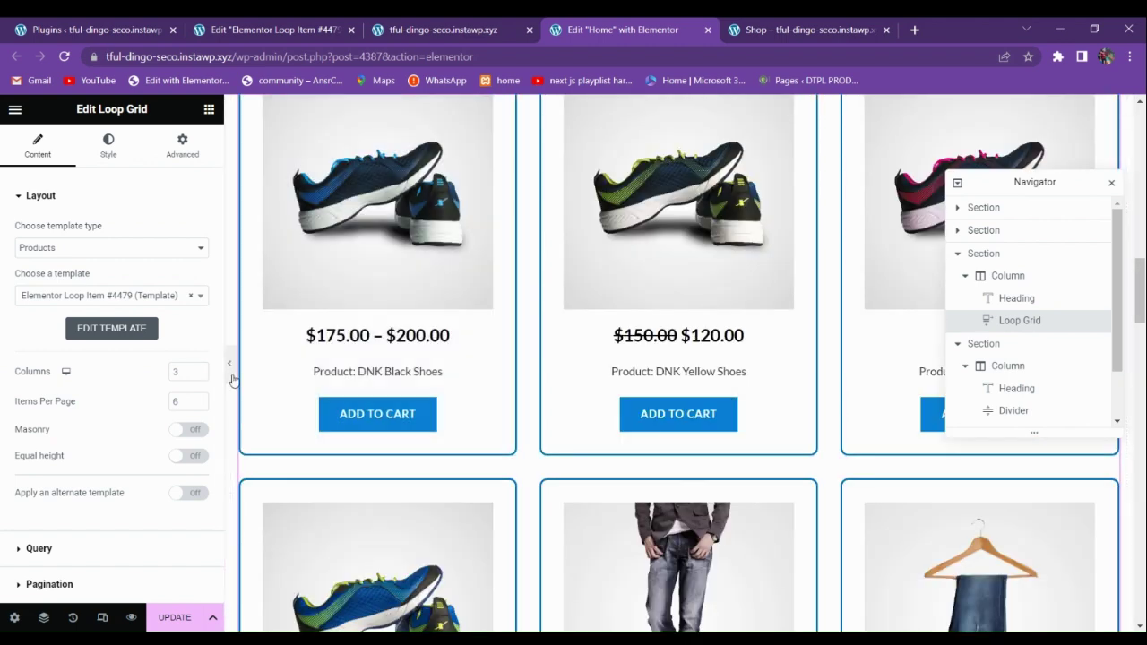
- Try 4 columns for the loop grid, preview that layout, and return the grid to 3 columns
left_click(199, 371)
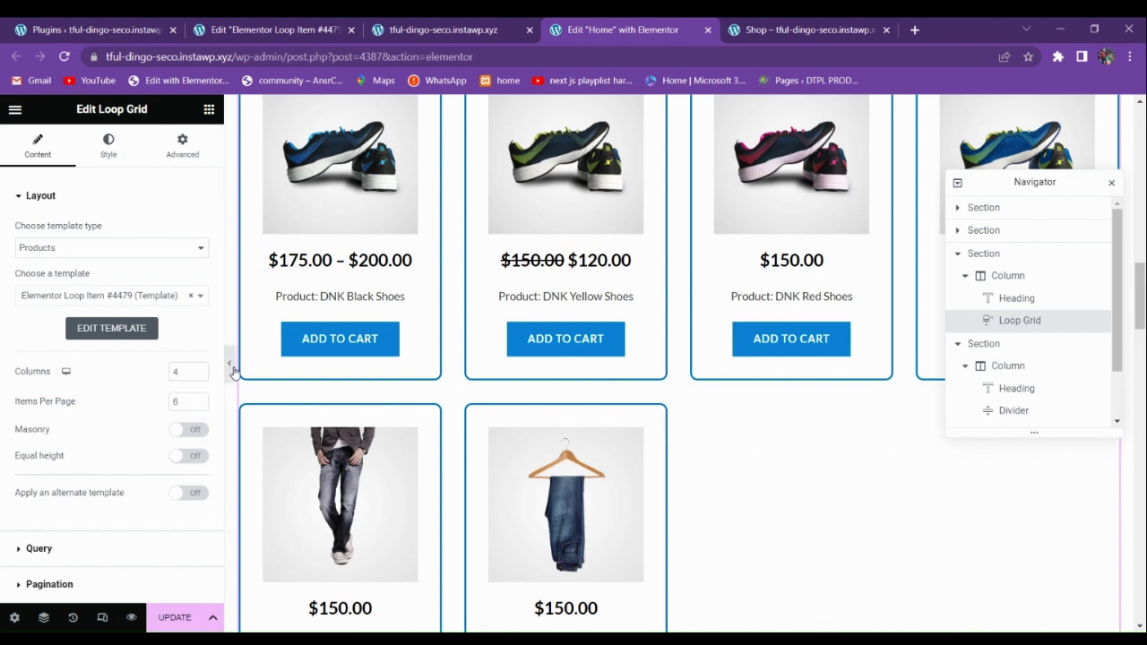
left_click(229, 363)
scroll(405, 430, "up", 3)
scroll(589, 410, "down", 3)
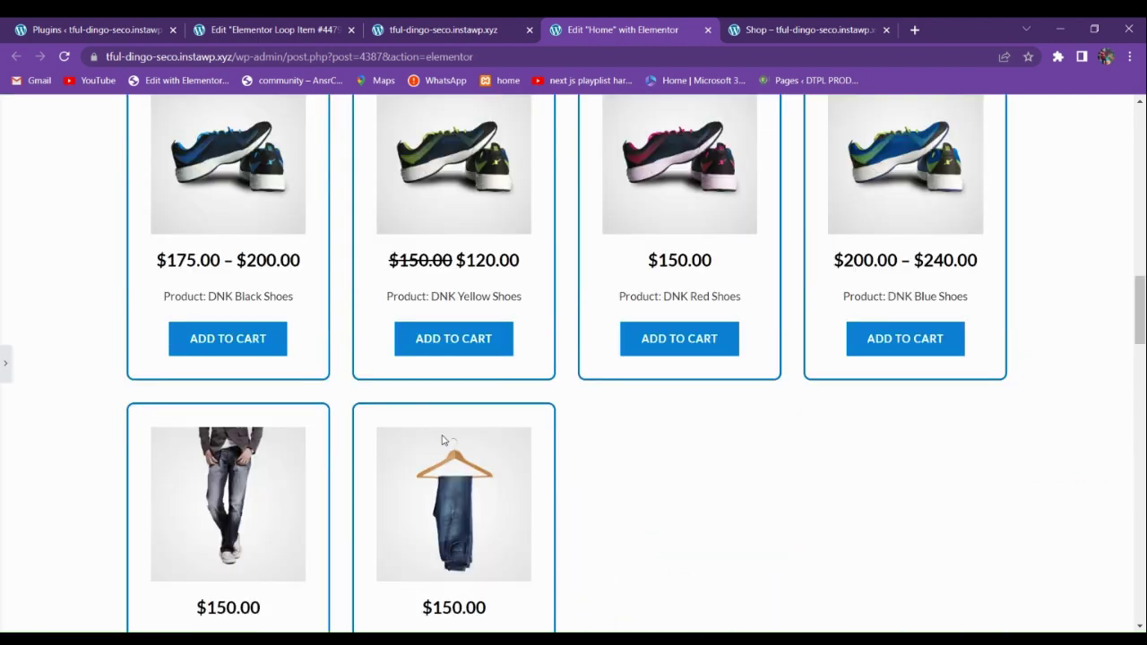
left_click(3, 366)
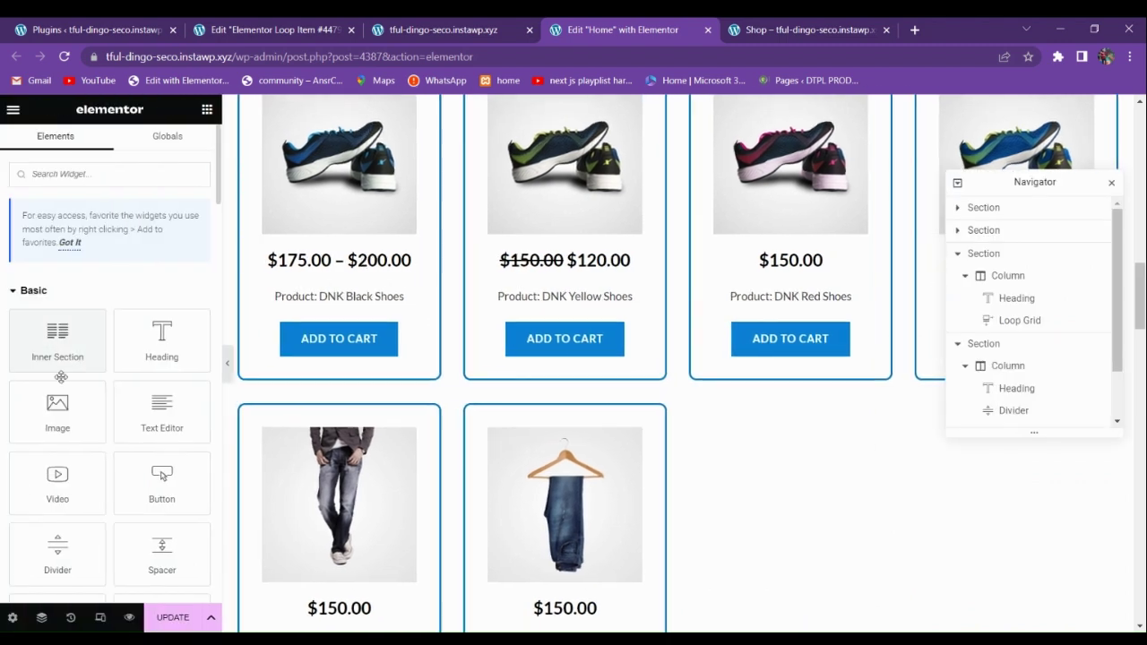
scroll(369, 354, "up", 3)
left_click(535, 371)
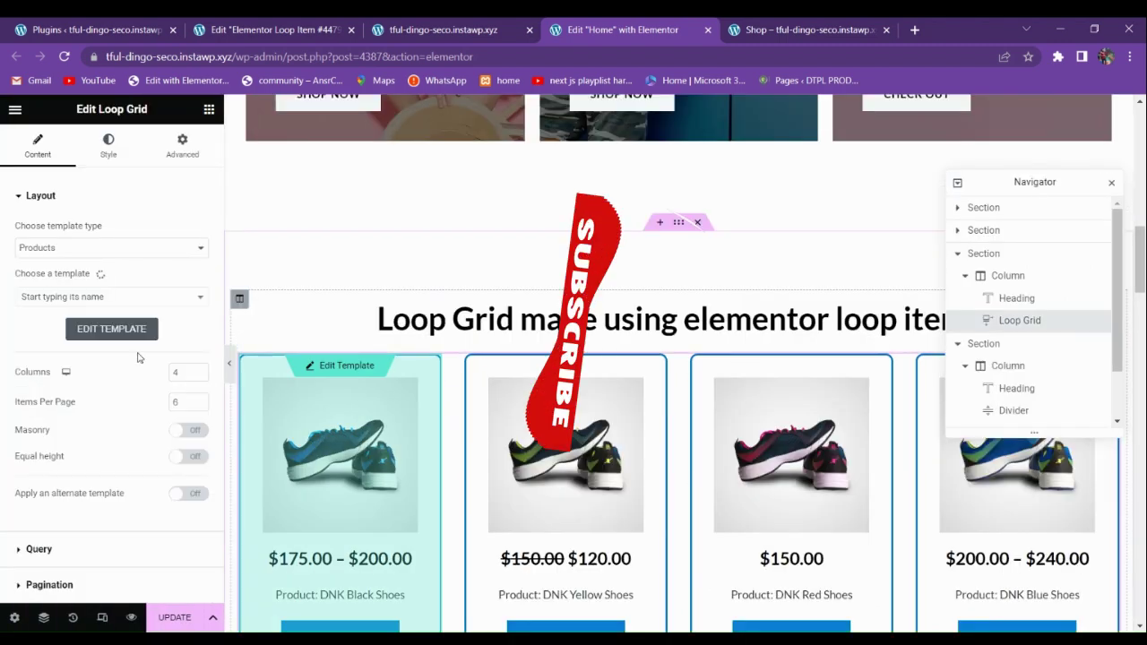
scroll(323, 418, "down", 2)
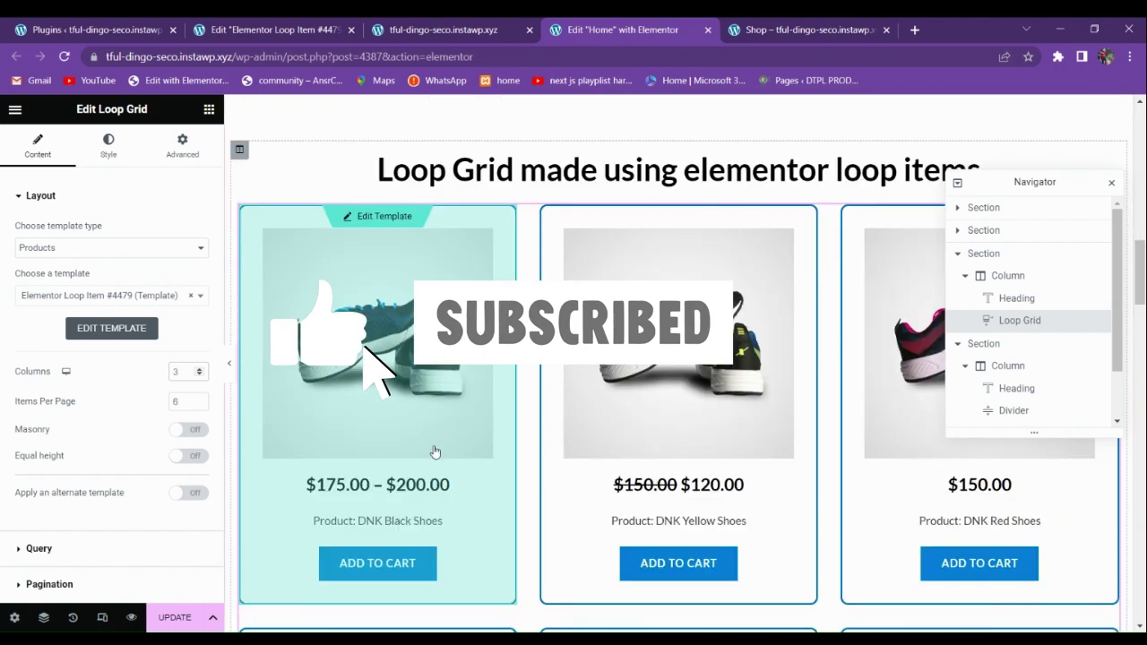
- Preview the three-column loop grid with the editing panel hidden, checking both product rows
left_click(229, 372)
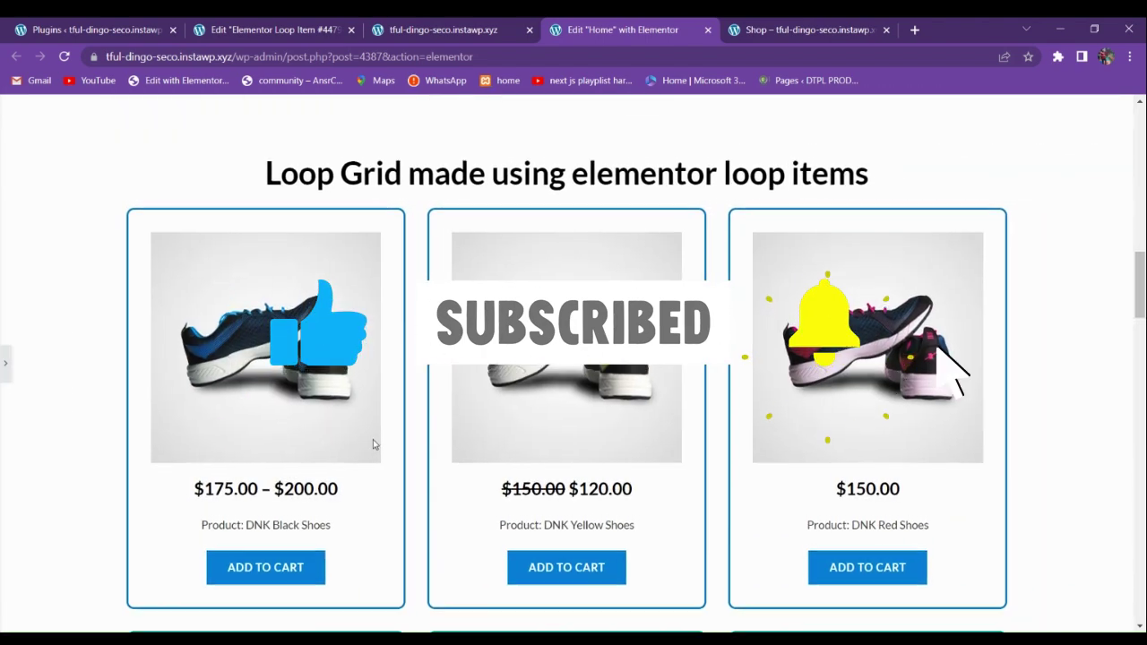
scroll(368, 444, "down", 5)
scroll(365, 448, "down", 2)
scroll(365, 449, "up", 7)
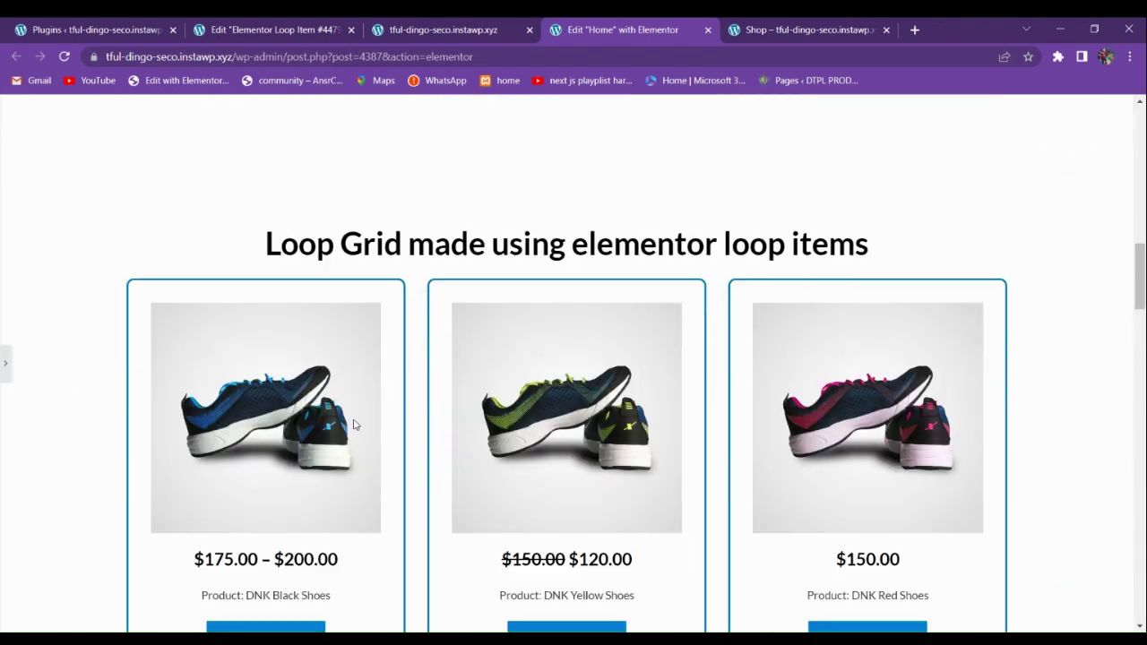
left_click(3, 368)
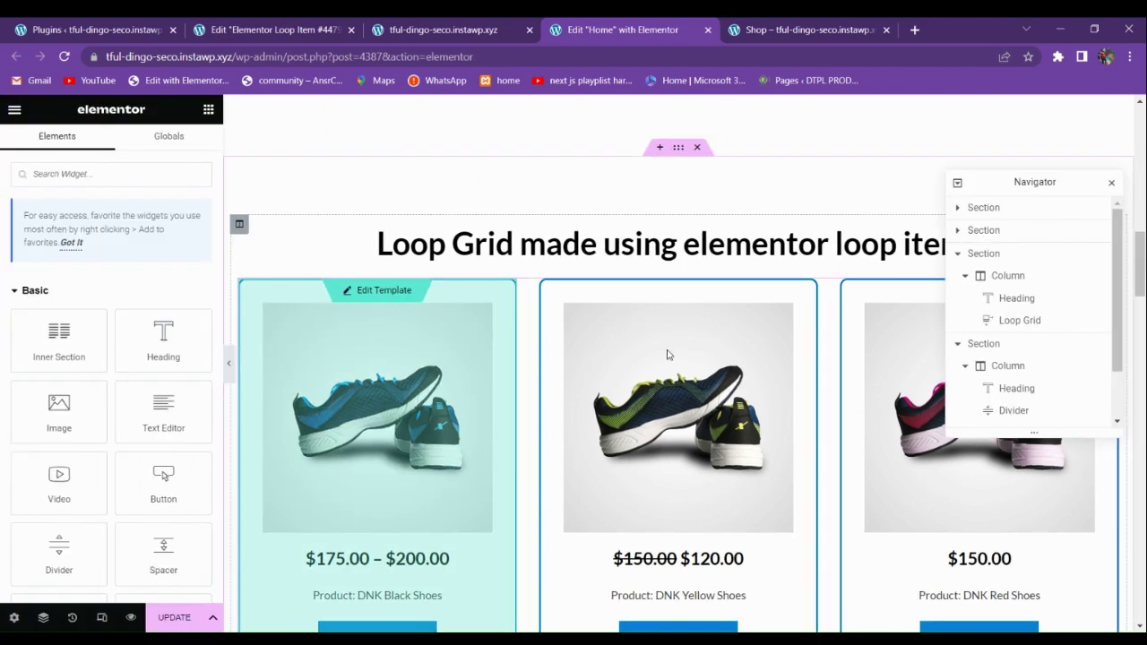
- Set the loop grid's top margin to 30 px, keeping the other sides at 0
left_click(594, 329)
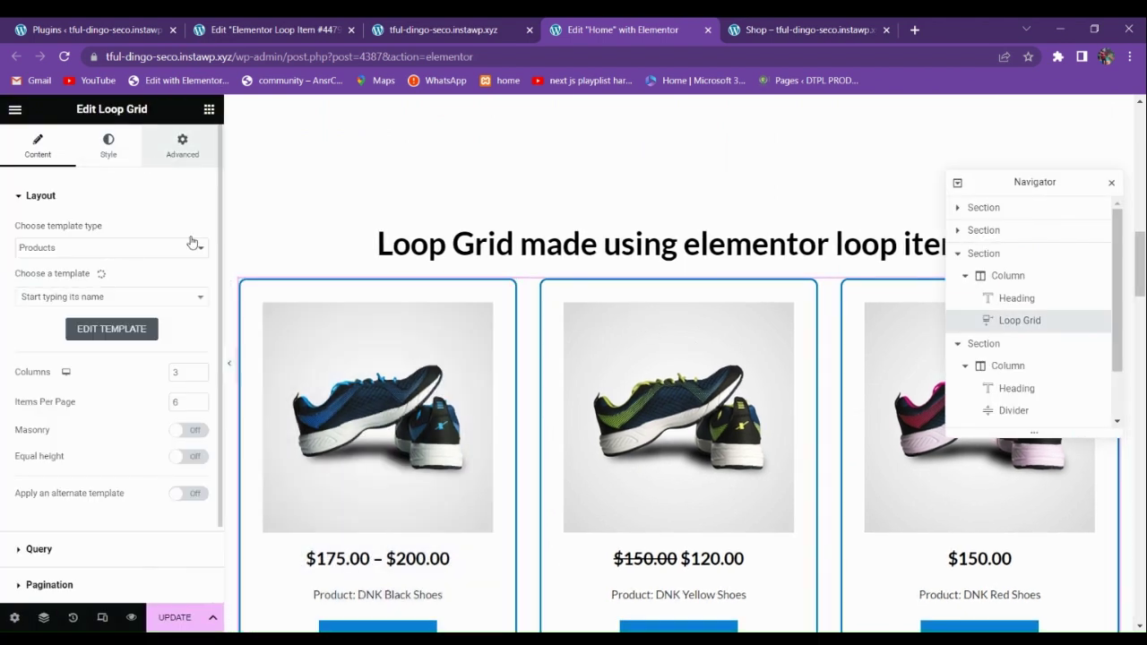
left_click(170, 150)
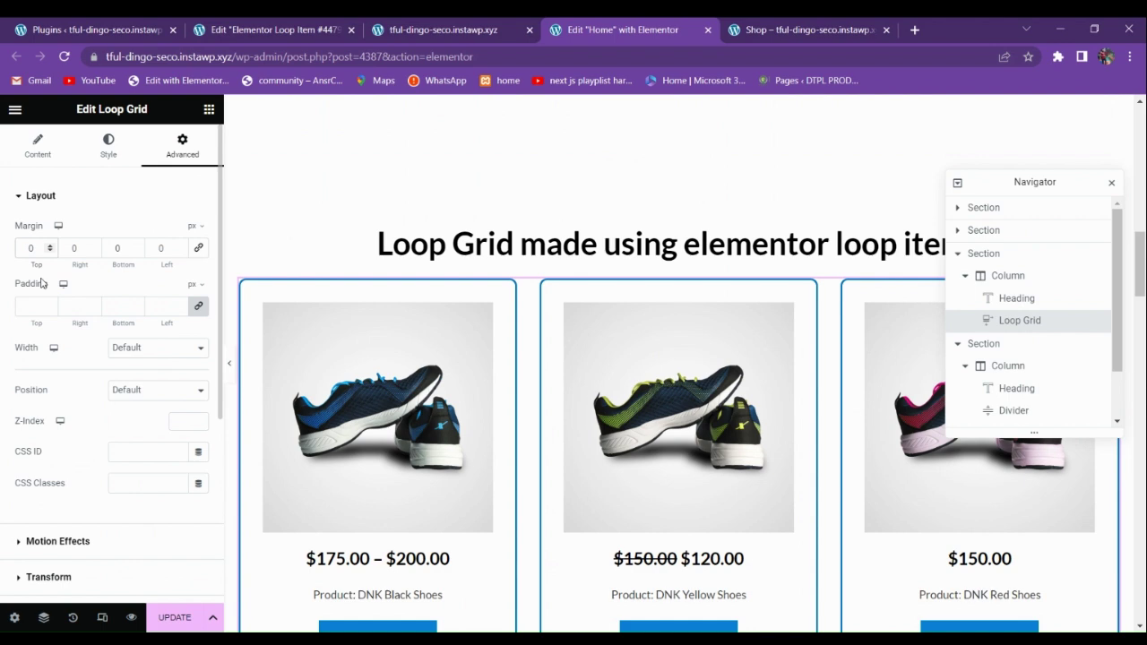
type("3")
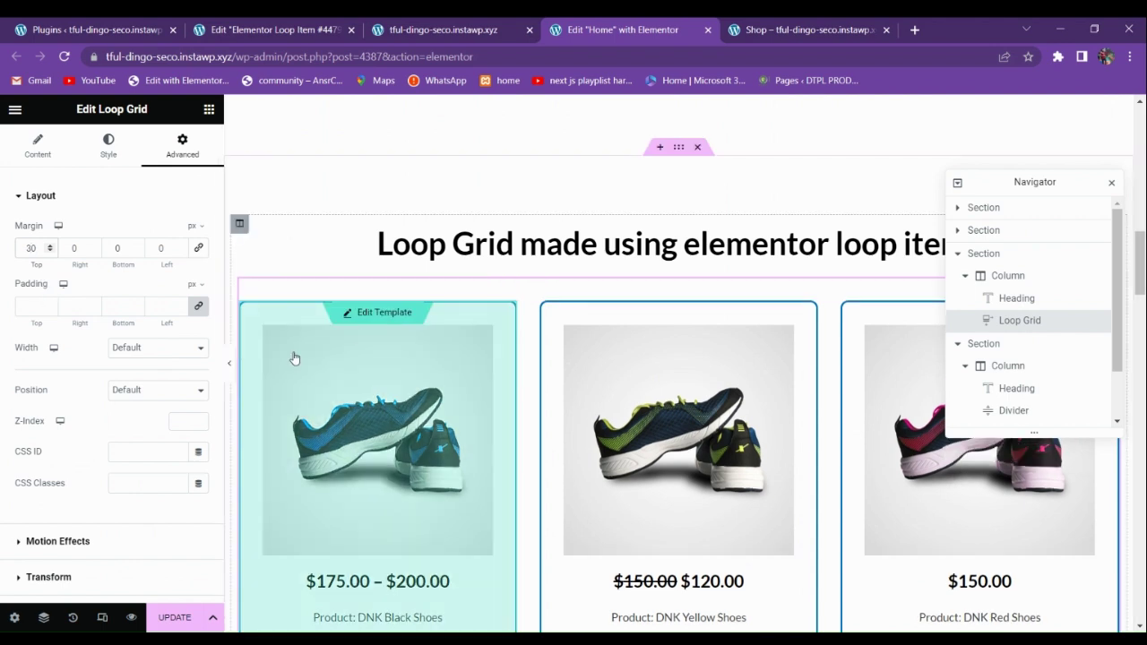
- Review the spacing around the loop grid with the editing panel hidden, and update the Home page
left_click(229, 363)
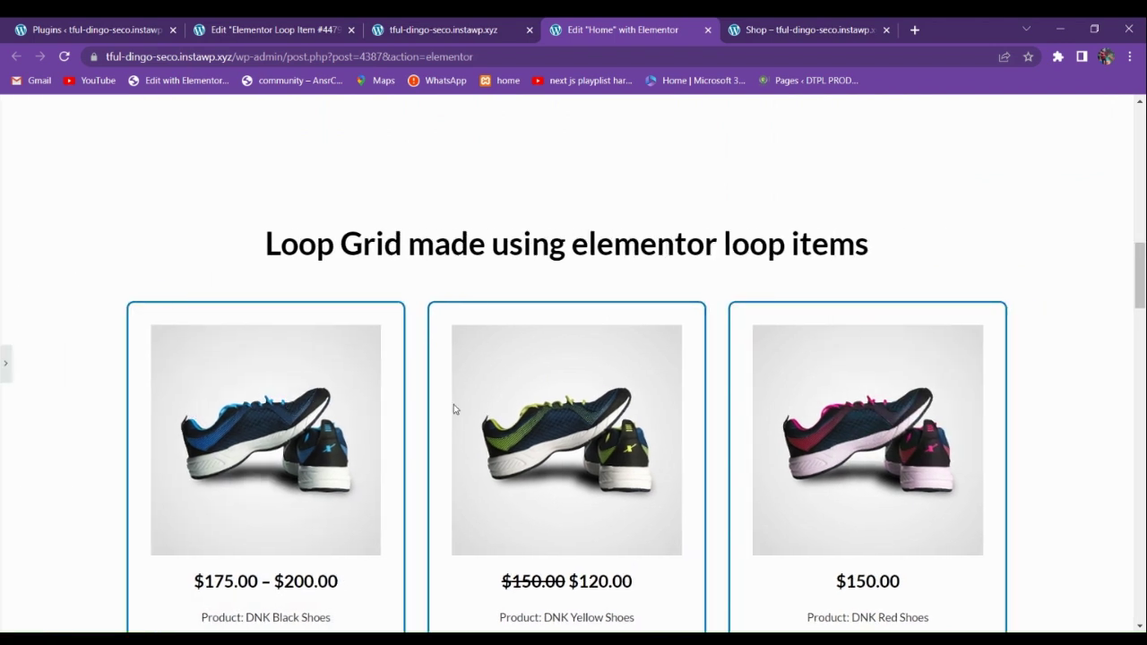
scroll(372, 472, "down", 3)
scroll(372, 473, "down", 3)
left_click(5, 367)
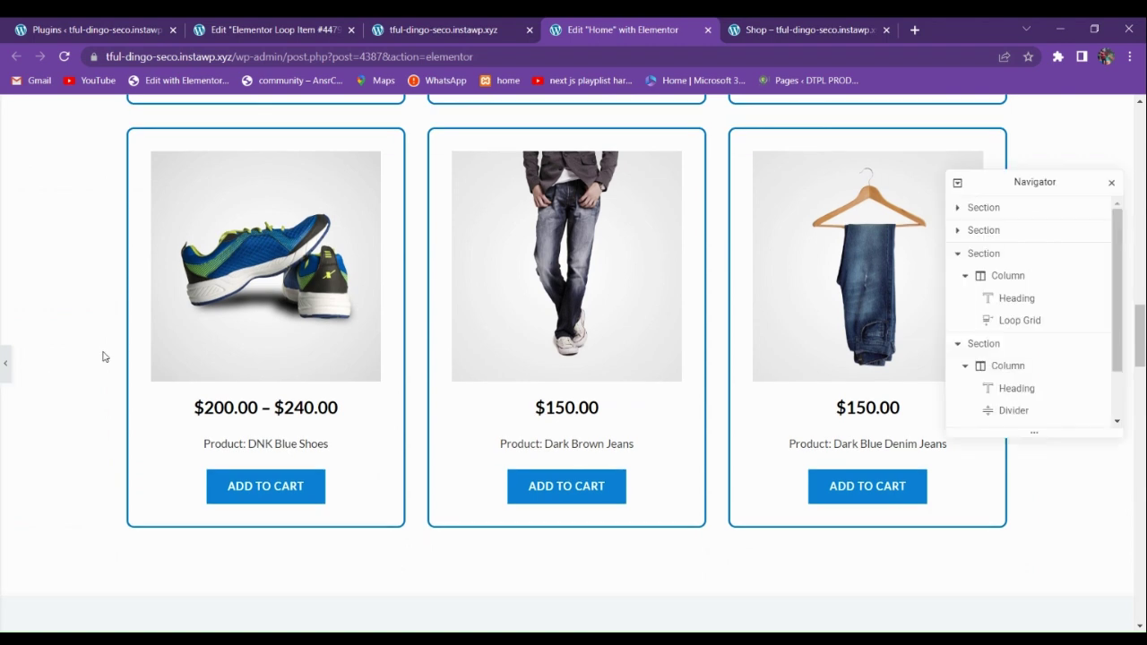
scroll(484, 412, "up", 5)
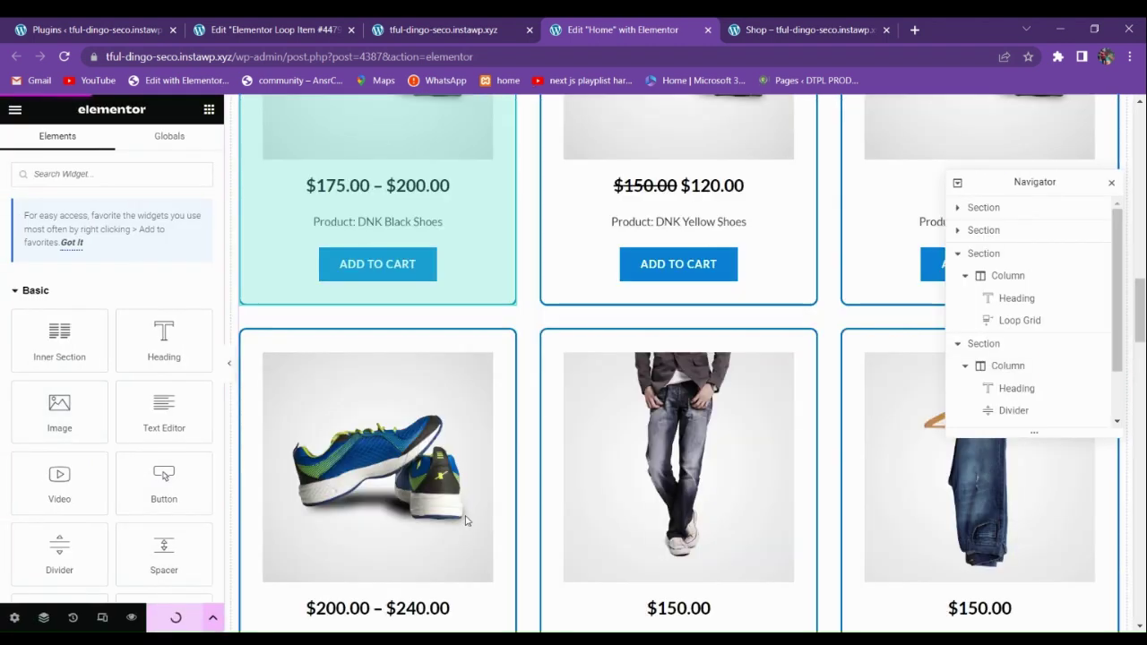